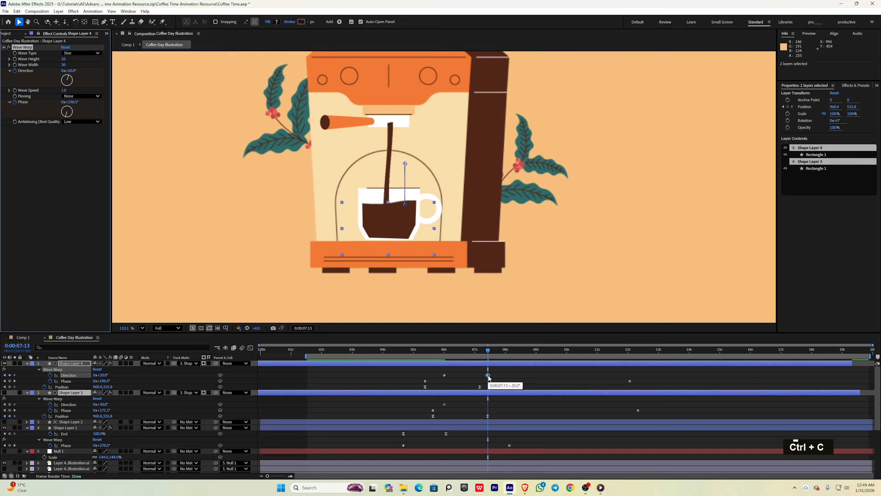
Paste the copied Wave Warp Direction keyframe at 0:00:07:13 on the coffee shape layers and delete the selected keyframe
{"action": "left_click", "coordinate": [493, 383]}
{"action": "left_click", "coordinate": [490, 393]}
{"action": "key", "text": "ctrl+v"}
{"action": "key", "text": "Delete"}
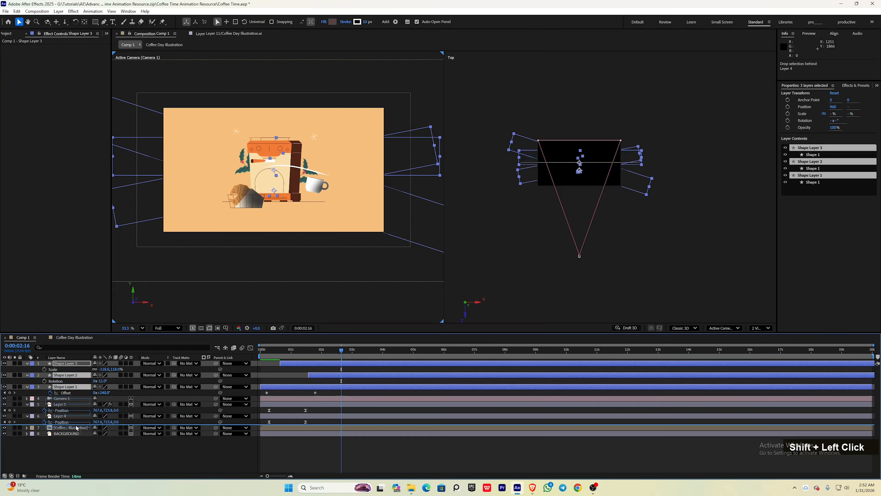
Move the three shape layers below the Coffee Day Illustration layer, directly above BACKGROUND, and preview Comp 1
{"action": "left_click_drag", "start_coordinate": [77, 428], "coordinate": [79, 434]}
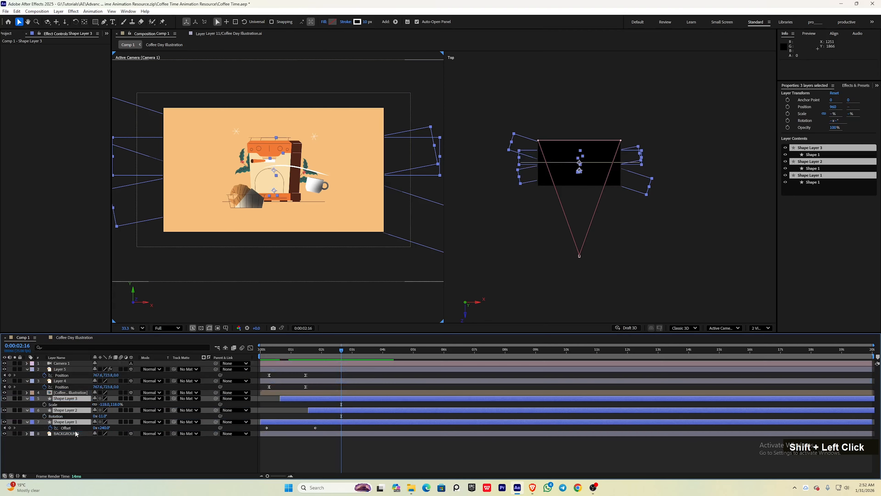
{"action": "key", "text": "space"}
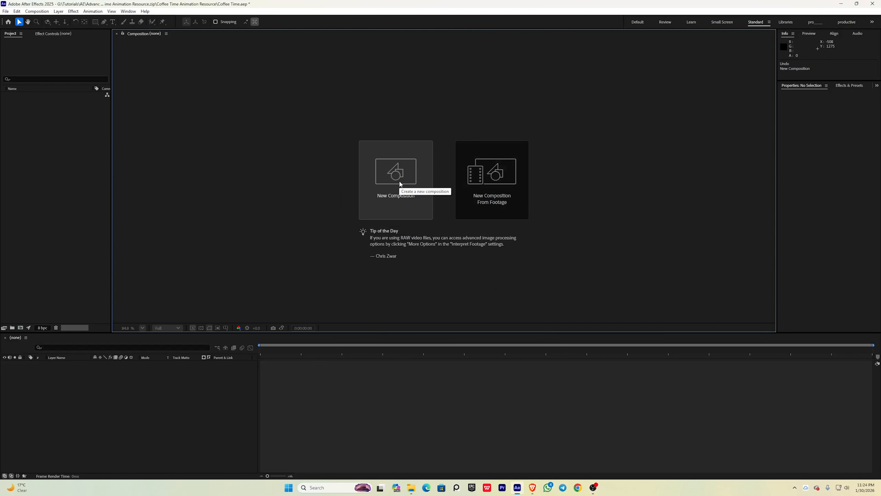
Create a new HD 1920x1080, 25 fps composition named Comp 1 with a duration of 20 seconds
{"action": "left_click", "coordinate": [400, 184]}
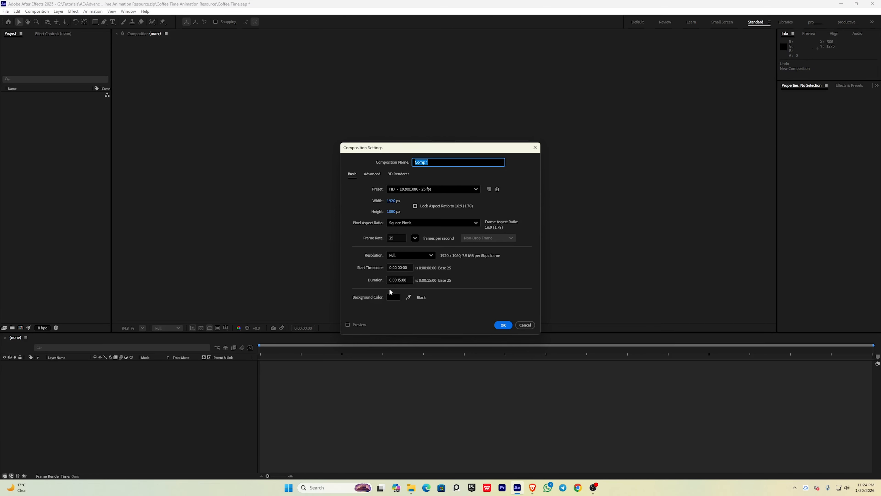
{"action": "left_click", "coordinate": [394, 280]}
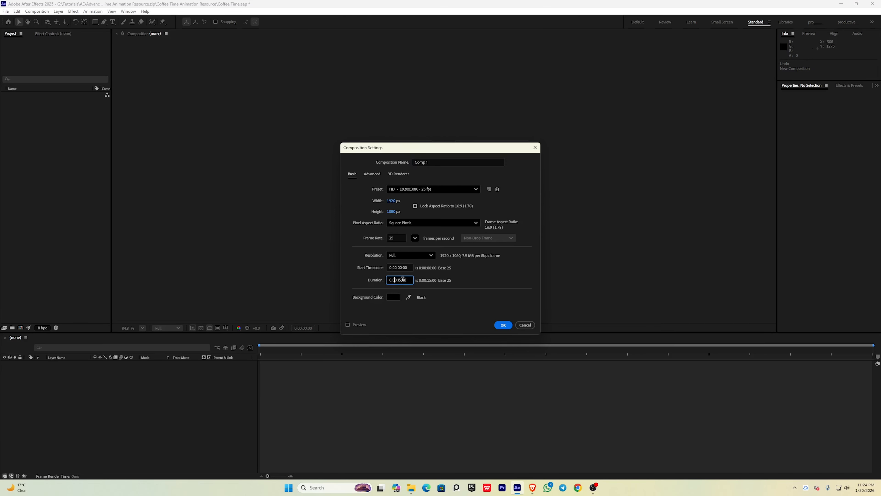
{"action": "key", "text": "BackSpace"}
{"action": "key", "text": "BackSpace"}
{"action": "type", "text": "20"}
{"action": "left_click", "coordinate": [503, 324]}
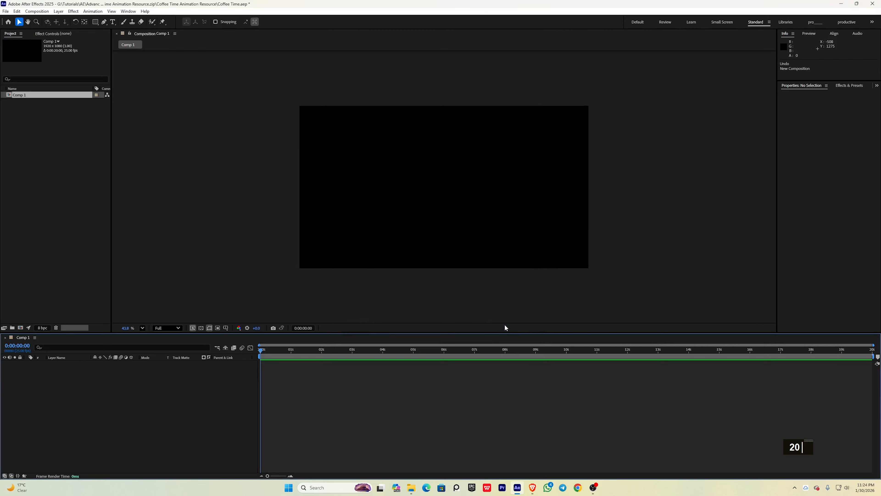
{"action": "key", "text": "F10"}
Import Coffee Day Illustration.ai into Comp 1 as a composition with Layer Size footage dimensions and open the nested composition
{"action": "left_click_drag", "start_coordinate": [121, 274], "coordinate": [187, 432]}
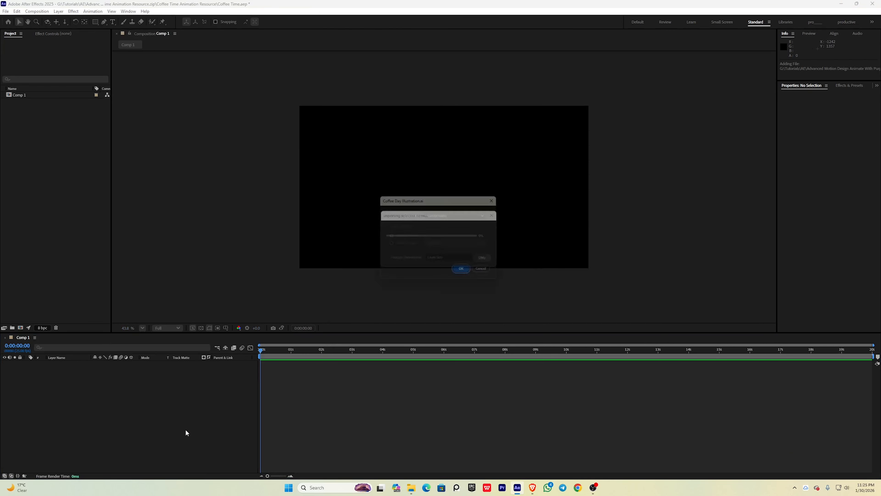
{"action": "left_click", "coordinate": [464, 214]}
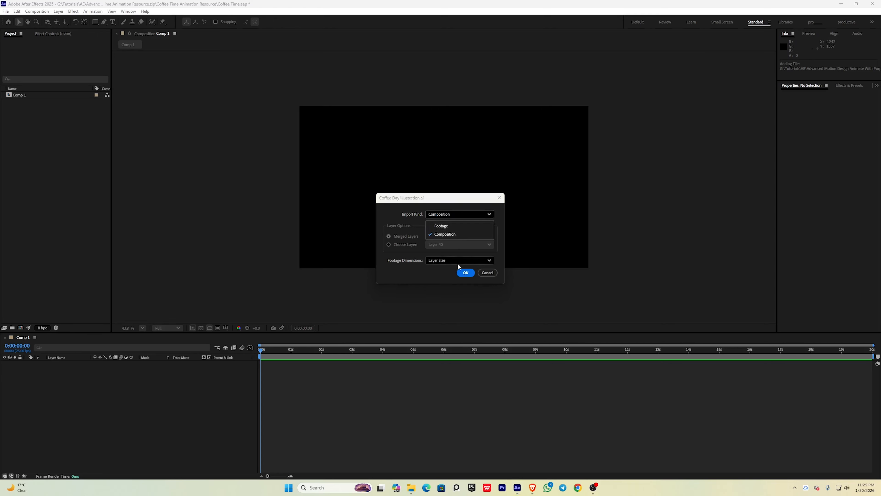
{"action": "left_click", "coordinate": [446, 279]}
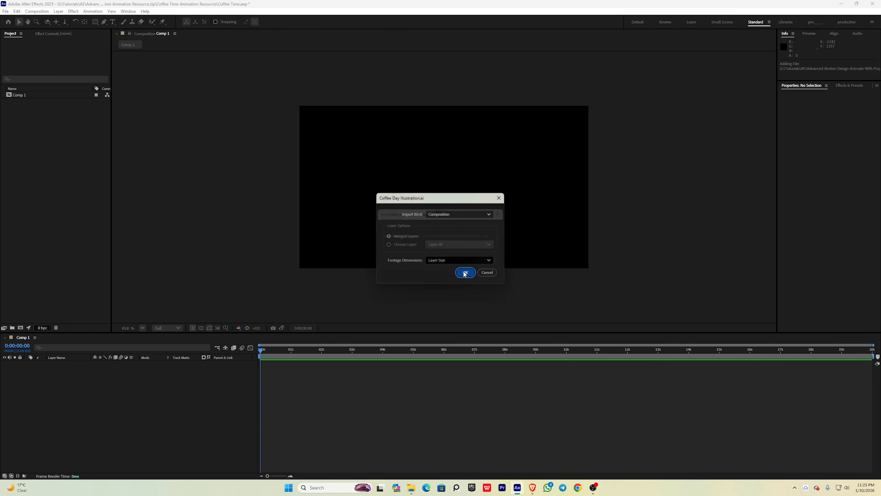
{"action": "left_click", "coordinate": [465, 272]}
{"action": "key", "text": "F10"}
{"action": "double_click", "coordinate": [74, 364]}
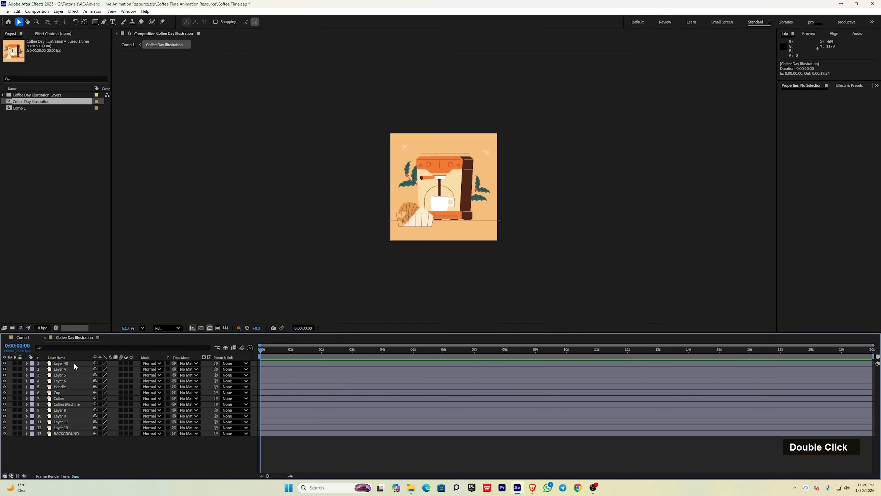
{"action": "key", "text": "F10"}
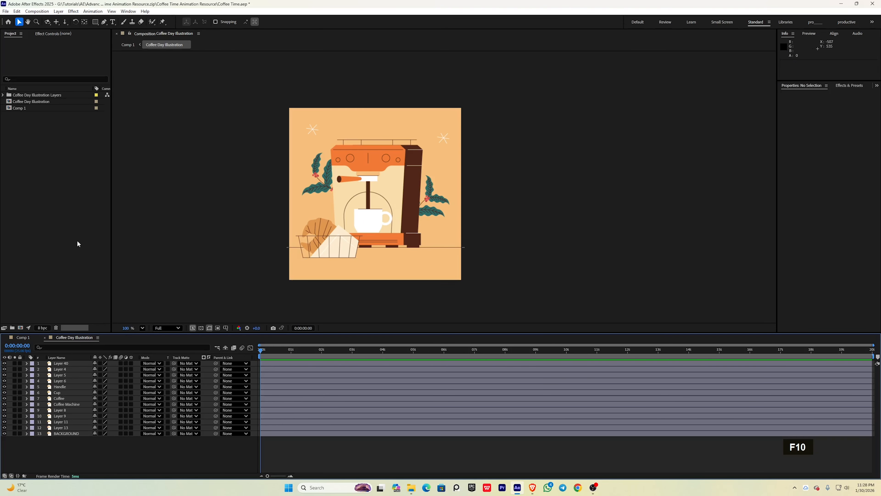
Change the Coffee Day Illustration composition to the HD 1920x1080, 29.97 fps preset
{"action": "left_click", "coordinate": [39, 103]}
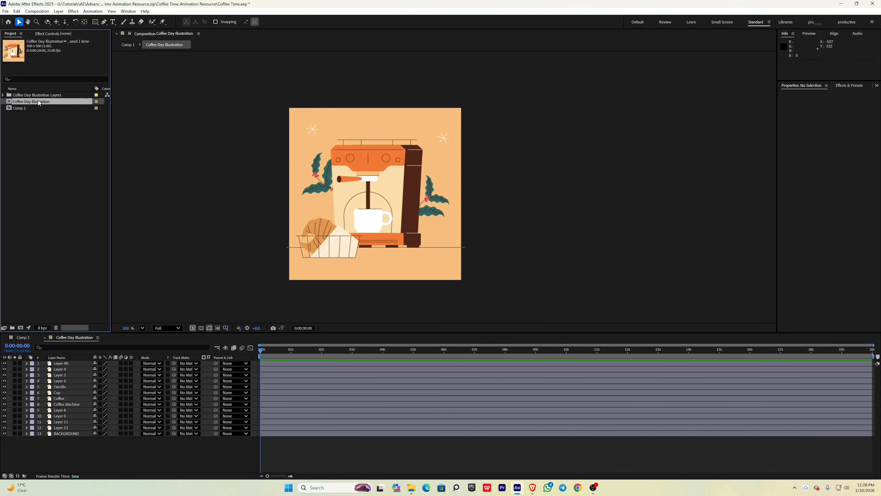
{"action": "right_click", "coordinate": [39, 103]}
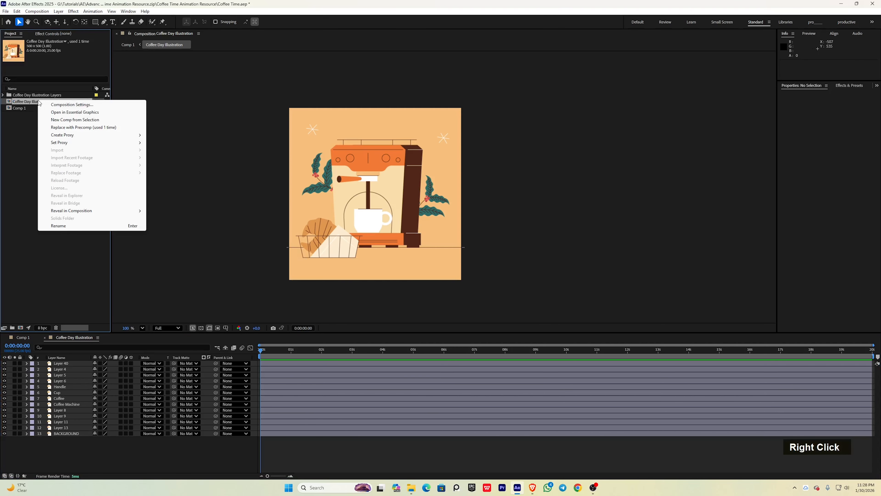
{"action": "left_click", "coordinate": [61, 104]}
{"action": "key", "text": "F10"}
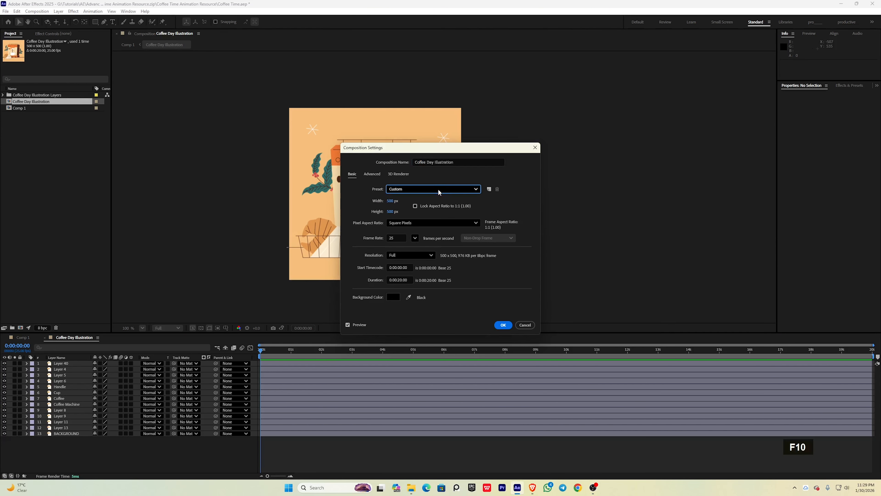
{"action": "left_click", "coordinate": [438, 189]}
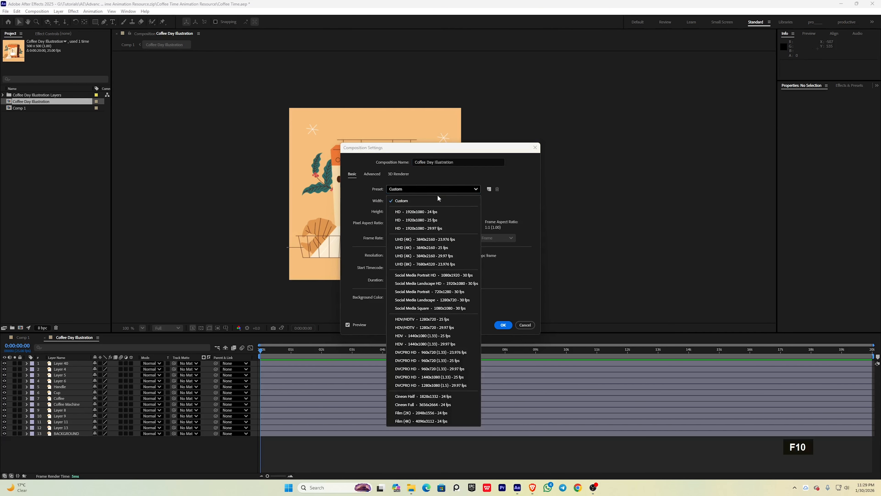
{"action": "left_click", "coordinate": [429, 228]}
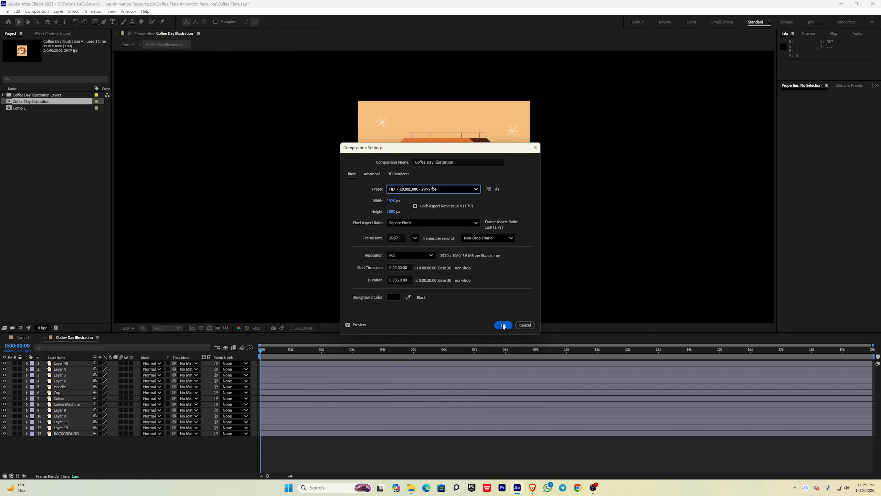
{"action": "left_click", "coordinate": [502, 325]}
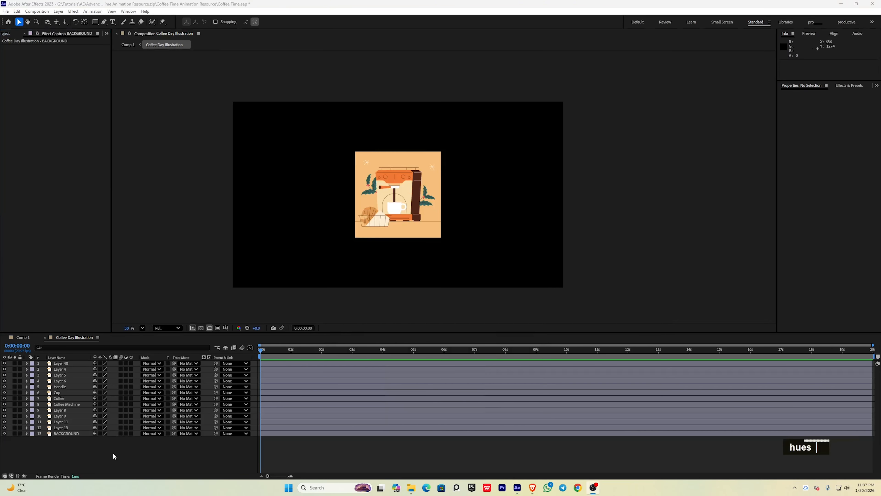
Try scaling all the illustration layers together through their own Scale values, and undo the scale change
{"action": "left_click_drag", "start_coordinate": [113, 452], "coordinate": [132, 373]}
{"action": "key", "text": "s"}
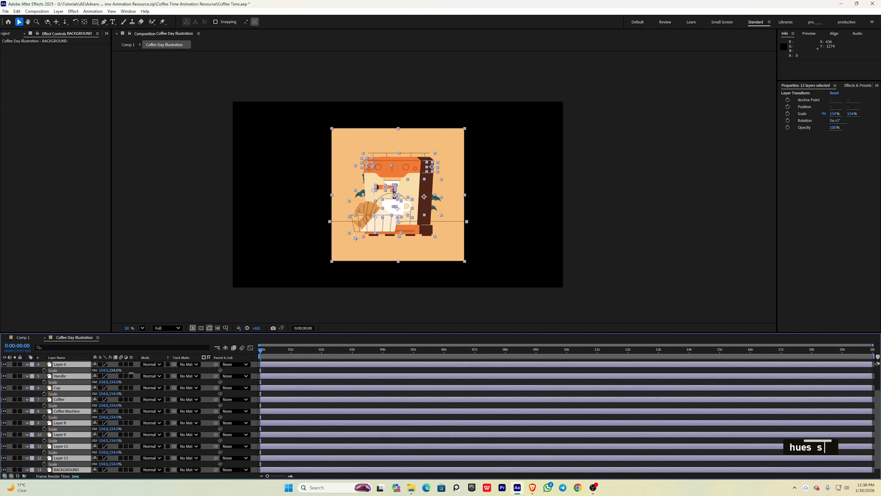
{"action": "left_click_drag", "start_coordinate": [131, 373], "coordinate": [119, 373]}
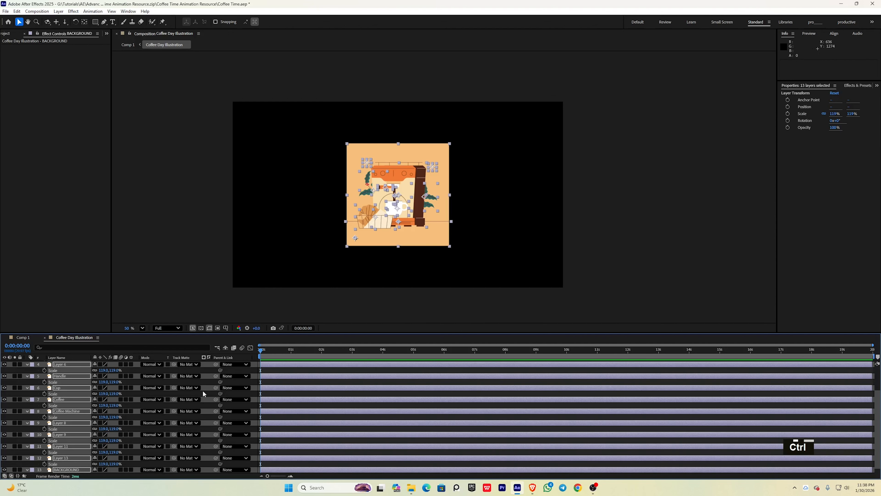
{"action": "key", "text": "ctrl+z"}
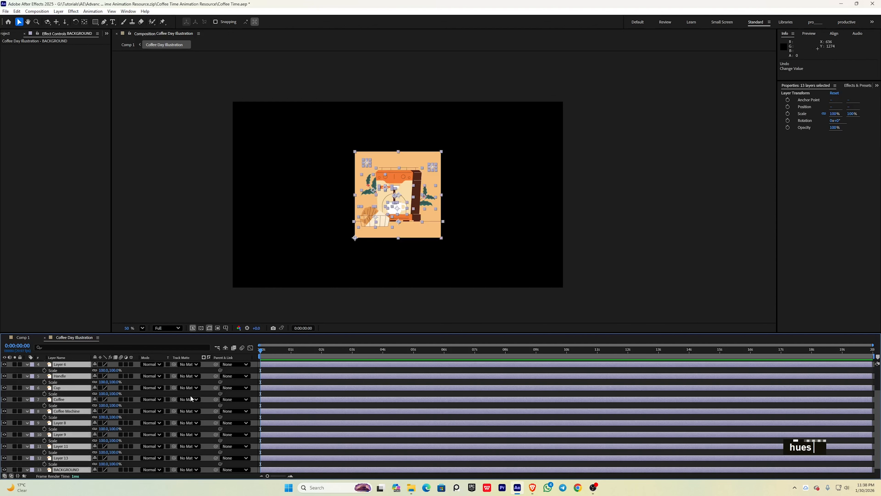
{"action": "left_click", "coordinate": [27, 364]}
Add a null object to the Coffee Day Illustration composition and parent all the illustration layers to it
{"action": "right_click", "coordinate": [88, 443]}
{"action": "mouse_move", "coordinate": [139, 360]}
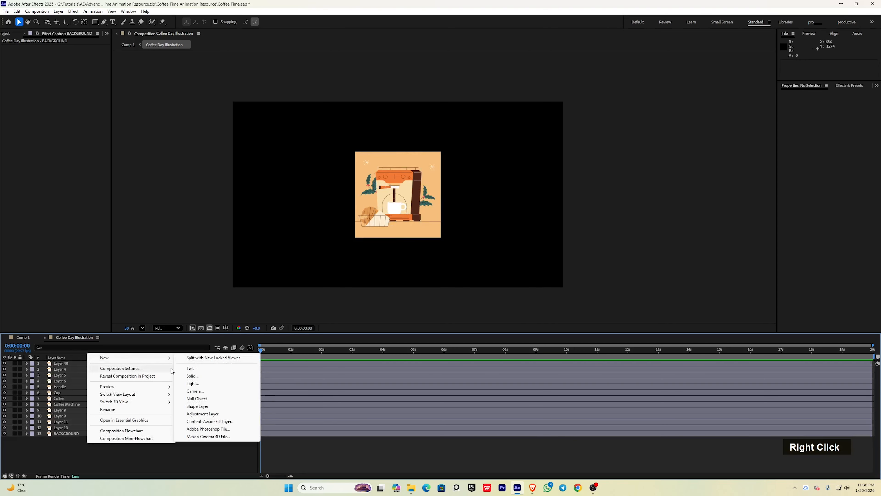
{"action": "left_click", "coordinate": [202, 399]}
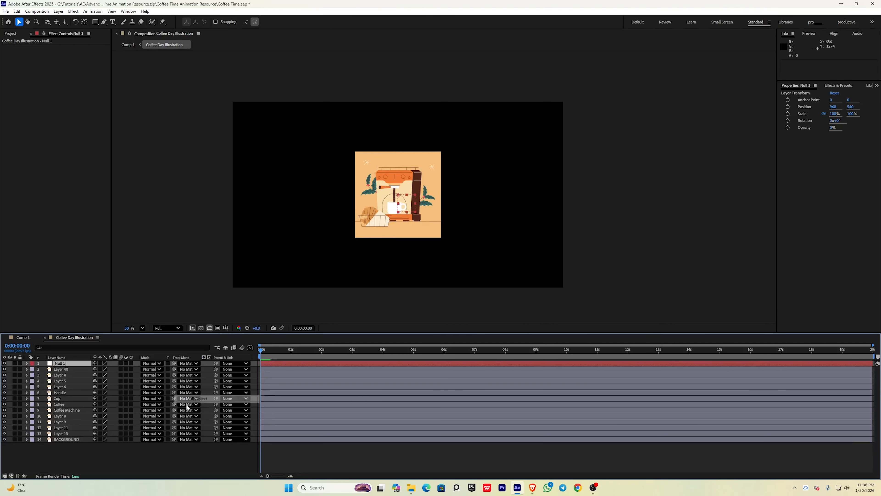
{"action": "left_click_drag", "start_coordinate": [75, 454], "coordinate": [61, 369]}
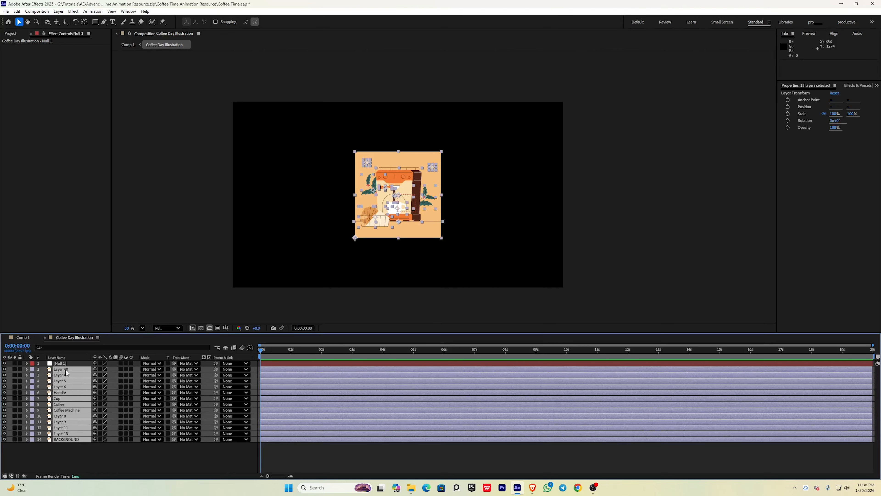
{"action": "left_click_drag", "start_coordinate": [215, 370], "coordinate": [65, 367]}
Scale Null 1 to 144% to enlarge the whole parented illustration
{"action": "left_click", "coordinate": [65, 364]}
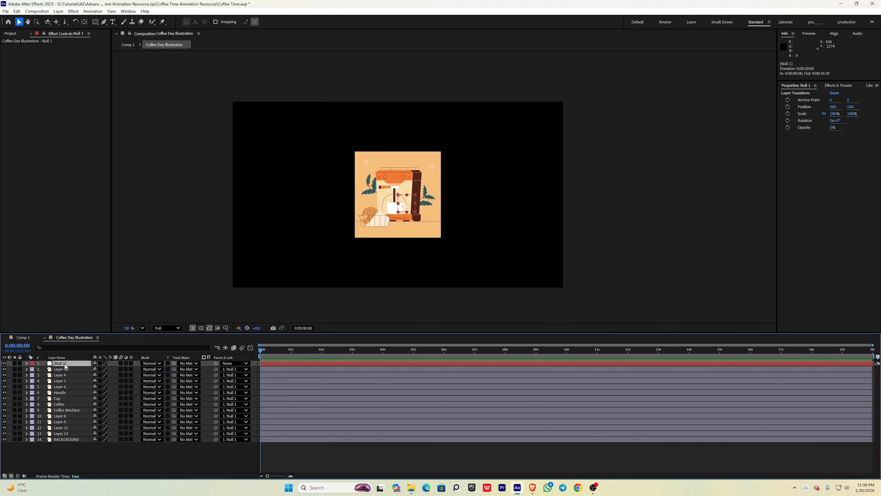
{"action": "key", "text": "s"}
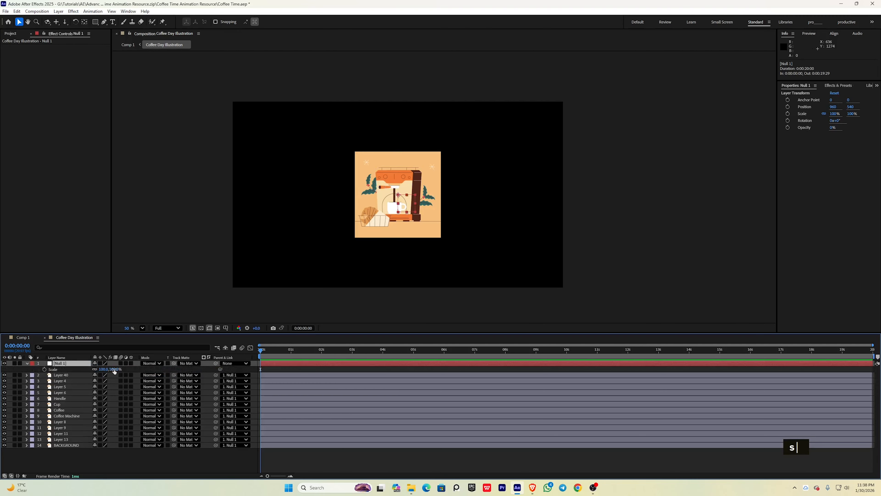
{"action": "left_click_drag", "start_coordinate": [110, 369], "coordinate": [87, 411]}
Fit the BACKGROUND layer to the composition so its orange fill covers the whole frame
{"action": "left_click", "coordinate": [63, 445]}
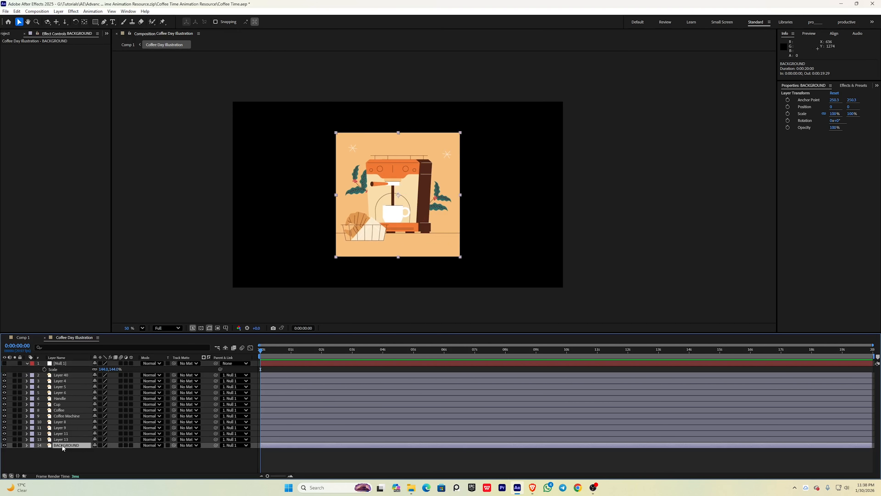
{"action": "key", "text": "ctrl"}
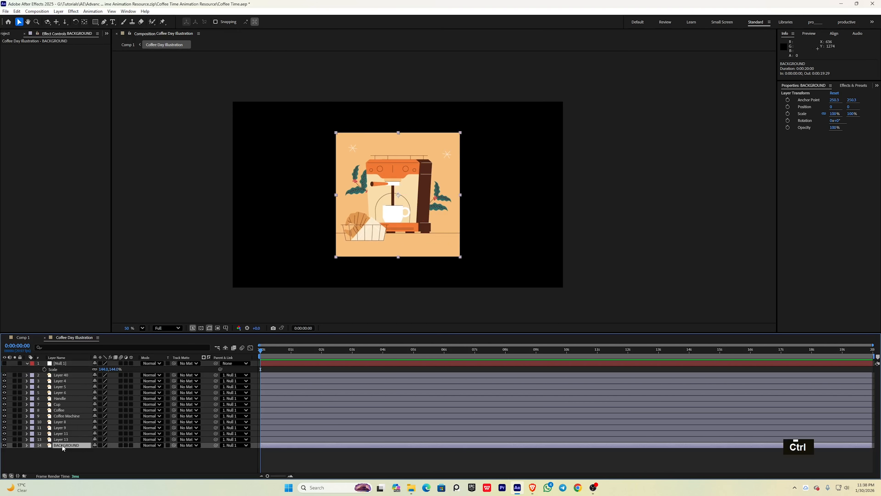
{"action": "key", "text": "ctrl+alt+f"}
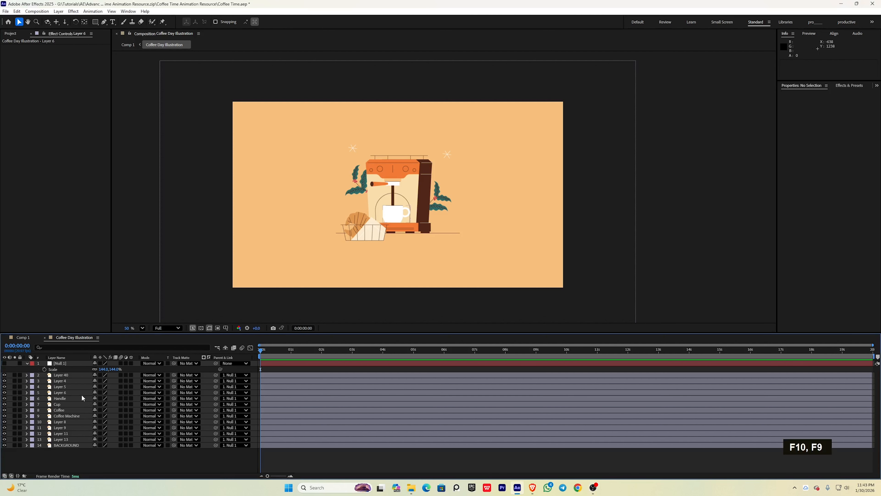
Add a Position keyframe to the cup's Layer 6 at 0:00:01:16
{"action": "left_click", "coordinate": [82, 394]}
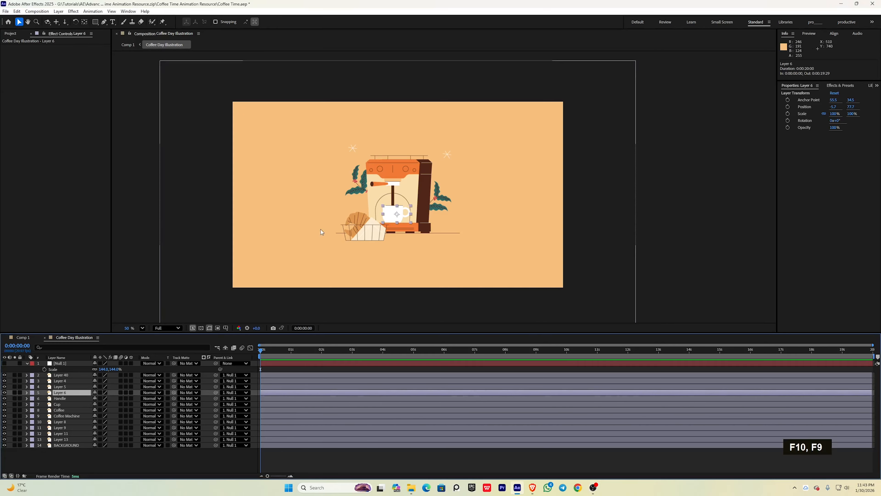
{"action": "scroll", "coordinate": [394, 214], "scroll_direction": "up", "scroll_amount": 3}
{"action": "left_click_drag", "start_coordinate": [263, 351], "coordinate": [308, 354]}
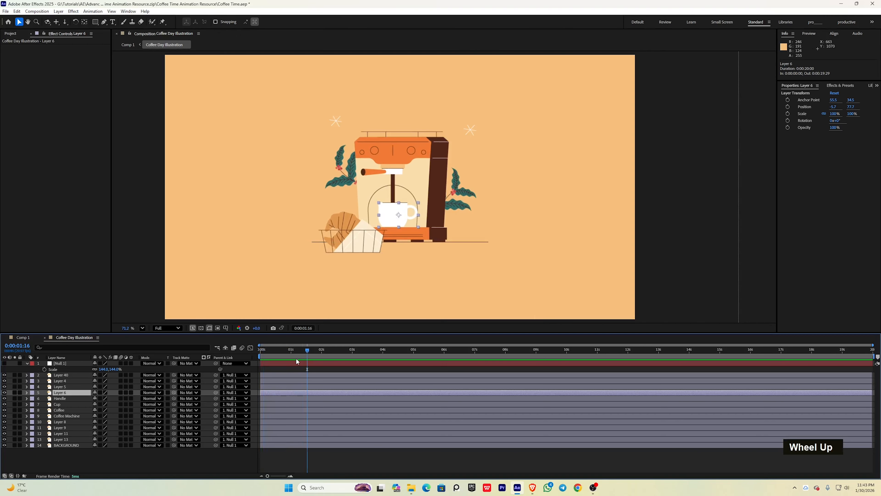
{"action": "key", "text": "alt+shift+p"}
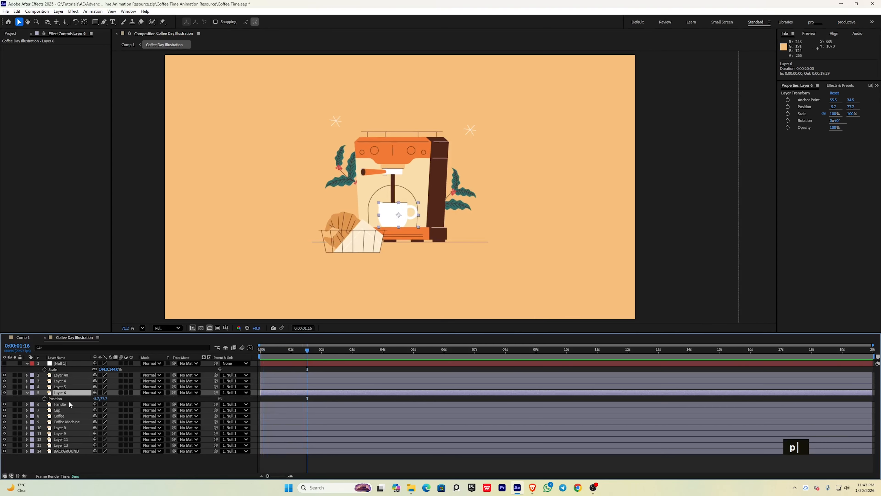
{"action": "key", "text": "F10"}
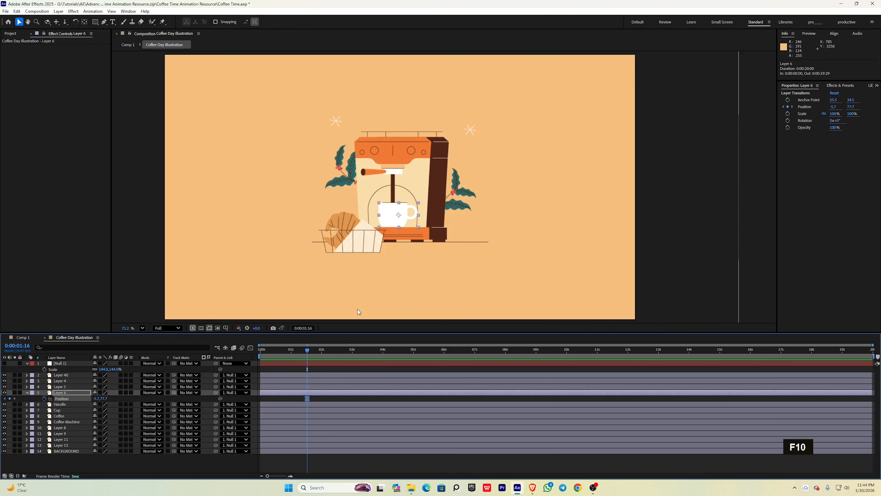
{"action": "key", "text": "F9"}
{"action": "left_click", "coordinate": [305, 401]}
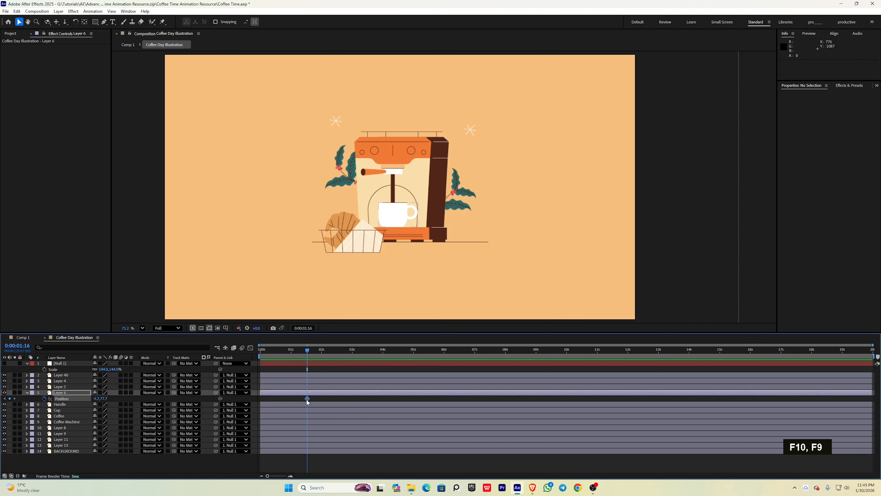
Try moving Layer 6's Position keyframe to 0:00:02:21 and changing the cup's position at 0:00:01:16, and undo the last two changes
{"action": "left_click_drag", "start_coordinate": [307, 398], "coordinate": [343, 409]}
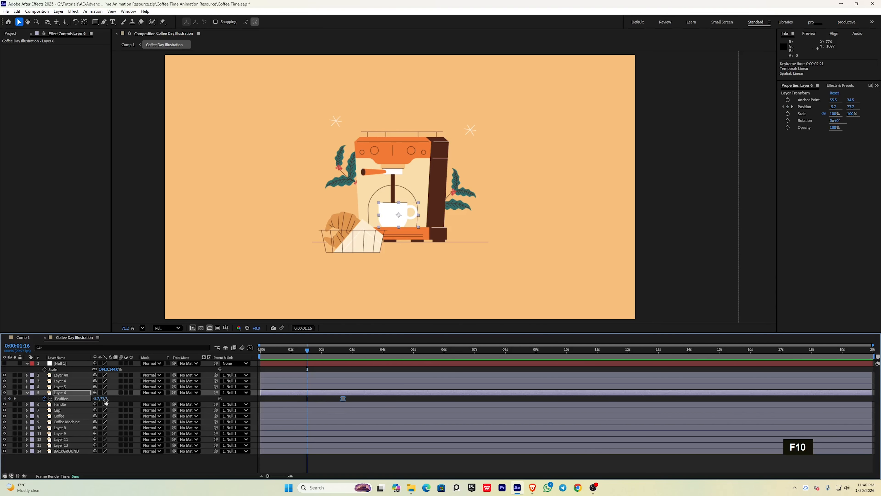
{"action": "left_click_drag", "start_coordinate": [104, 398], "coordinate": [130, 399]}
{"action": "key", "text": "ctrl+z"}
{"action": "key", "text": "ctrl+z"}
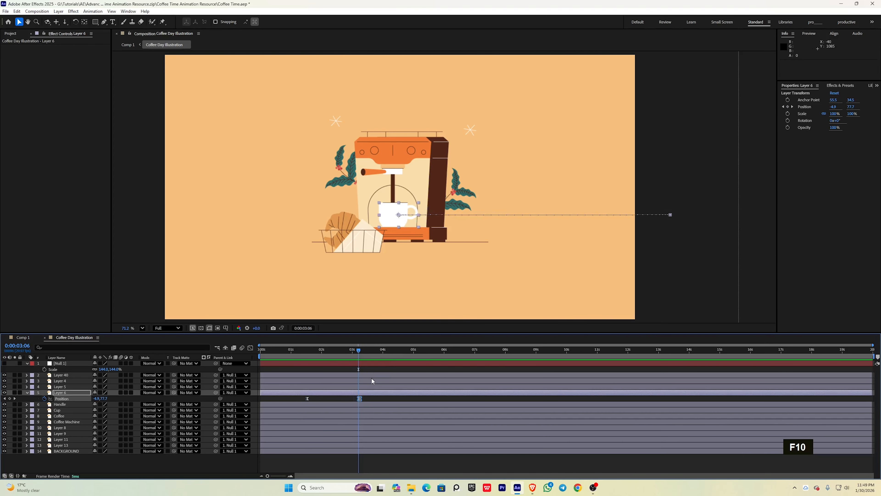
Keyframe Layer 6's rotation at 0° at 0:00:03:06 and tilt the cup to 10° at 0:00:02:18
{"action": "key", "text": "r"}
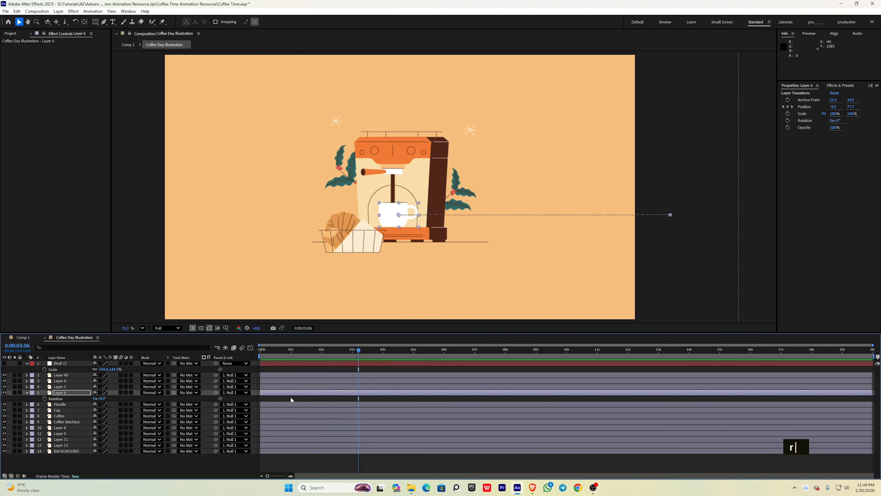
{"action": "left_click", "coordinate": [44, 398]}
{"action": "key", "text": "u"}
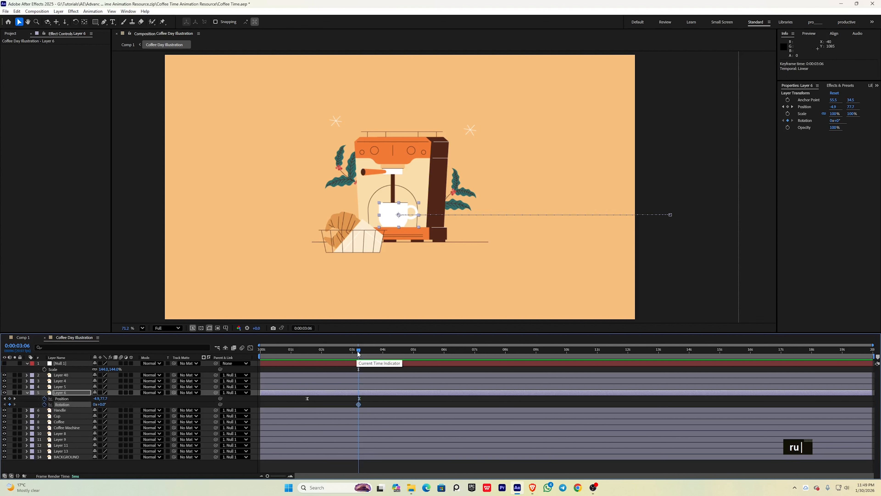
{"action": "left_click_drag", "start_coordinate": [358, 354], "coordinate": [340, 353]}
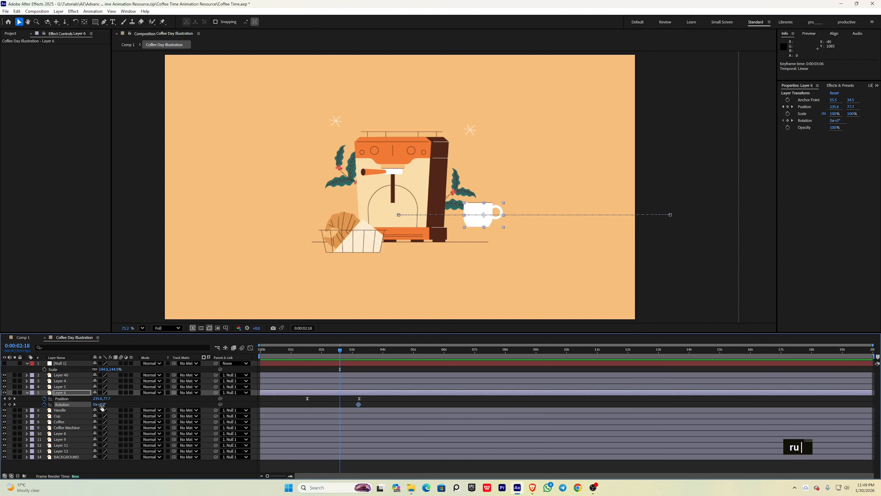
{"action": "left_click_drag", "start_coordinate": [102, 406], "coordinate": [106, 405]}
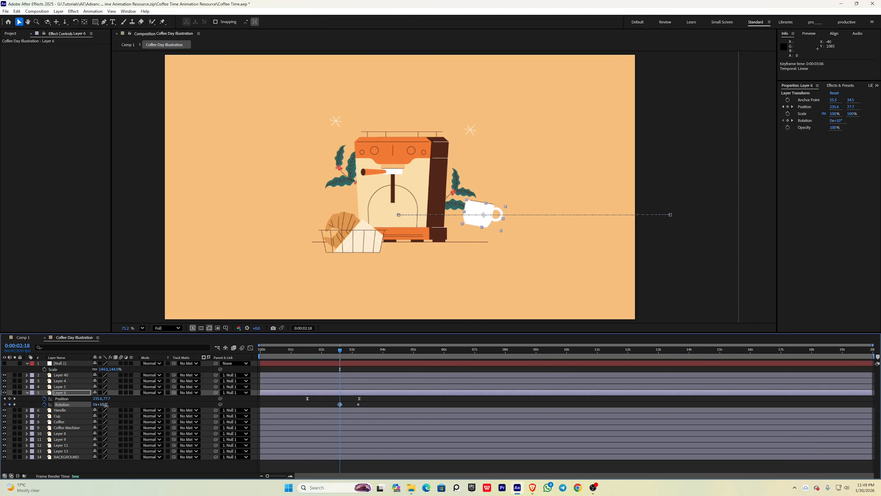
Preview the cup's tilt and apply Easy Ease to both of Layer 6's Rotation keyframes
{"action": "key", "text": "space"}
{"action": "left_click_drag", "start_coordinate": [362, 407], "coordinate": [324, 413]}
{"action": "key", "text": "F9"}
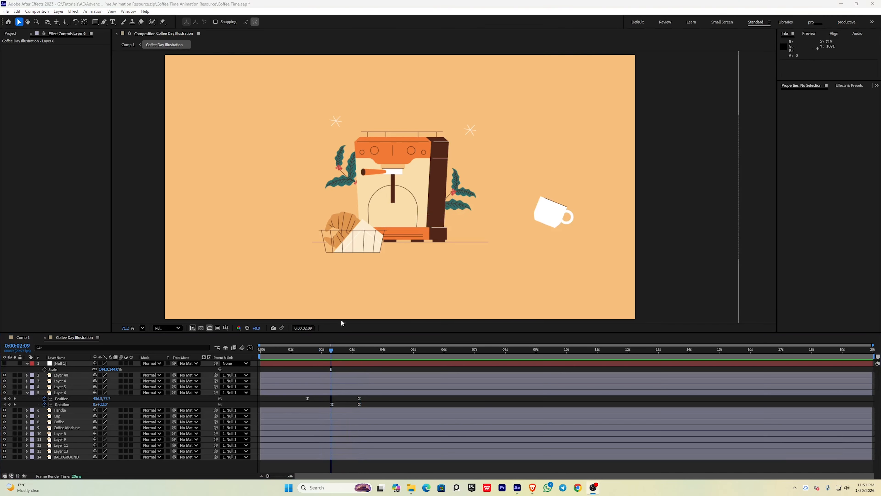
{"action": "left_click", "coordinate": [332, 405]}
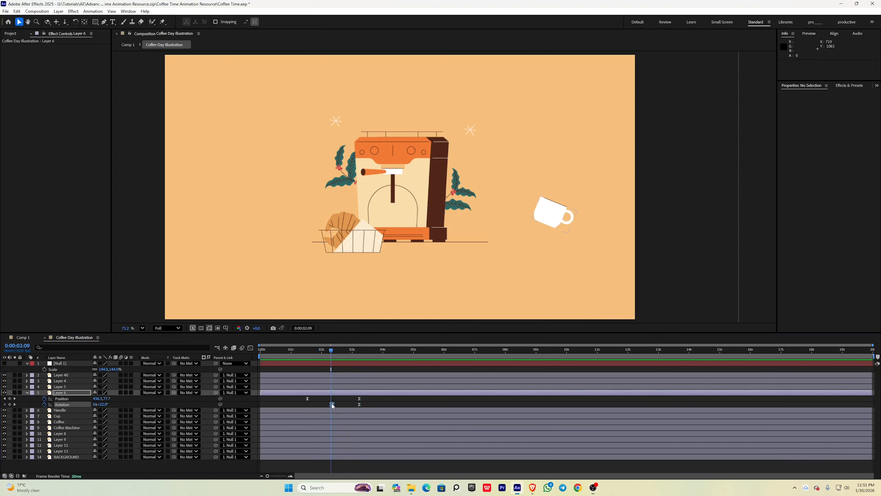
{"action": "mouse_move", "coordinate": [332, 406]}
{"action": "left_mouse_down"}
{"action": "mouse_move", "coordinate": [347, 407]}
{"action": "mouse_move", "coordinate": [332, 405]}
{"action": "left_mouse_up"}
{"action": "key", "text": "ctrl+z"}
{"action": "key", "text": "ctrl+z"}
{"action": "key", "text": "ctrl+z"}
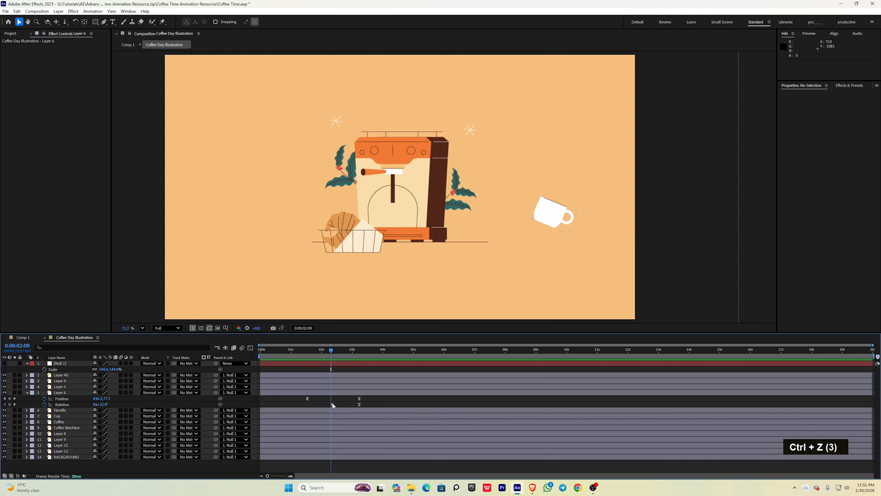
Move Layer 6's 22° Rotation keyframe to 0:00:02:27, paste a copy of the 0° keyframe at 0:00:02:09, and preview the motion
{"action": "left_click", "coordinate": [333, 405]}
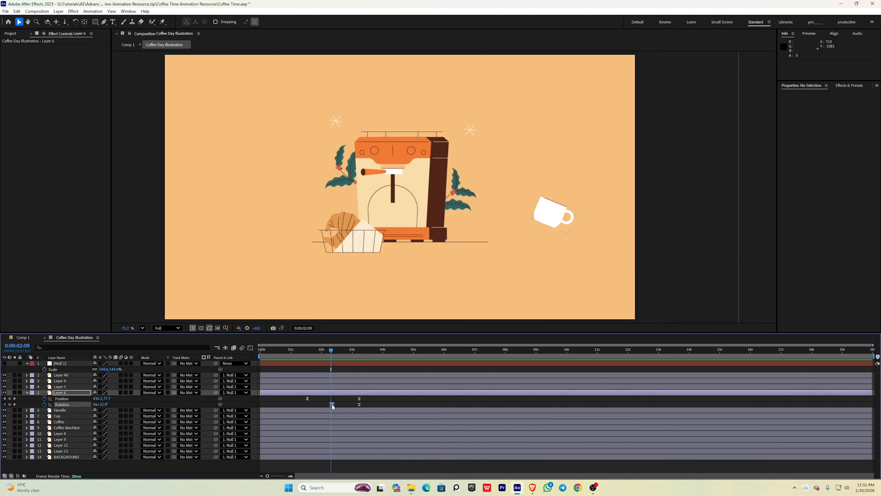
{"action": "left_click_drag", "start_coordinate": [333, 405], "coordinate": [350, 409]}
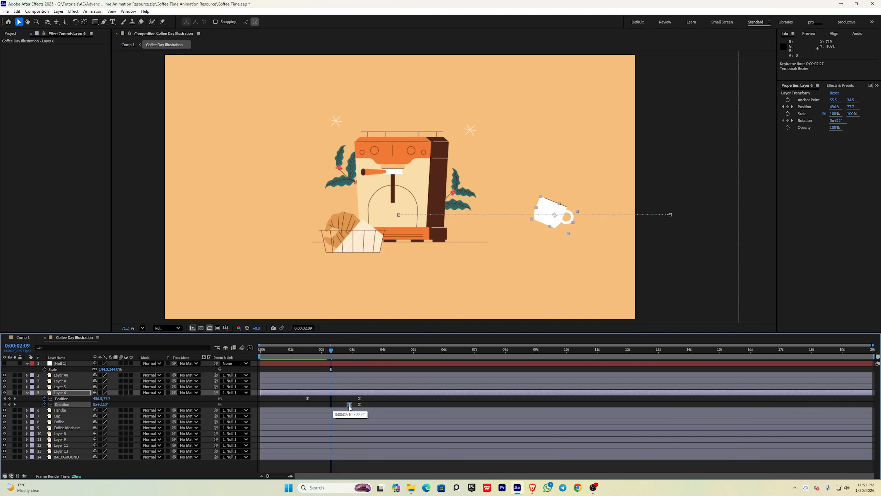
{"action": "left_click", "coordinate": [359, 404]}
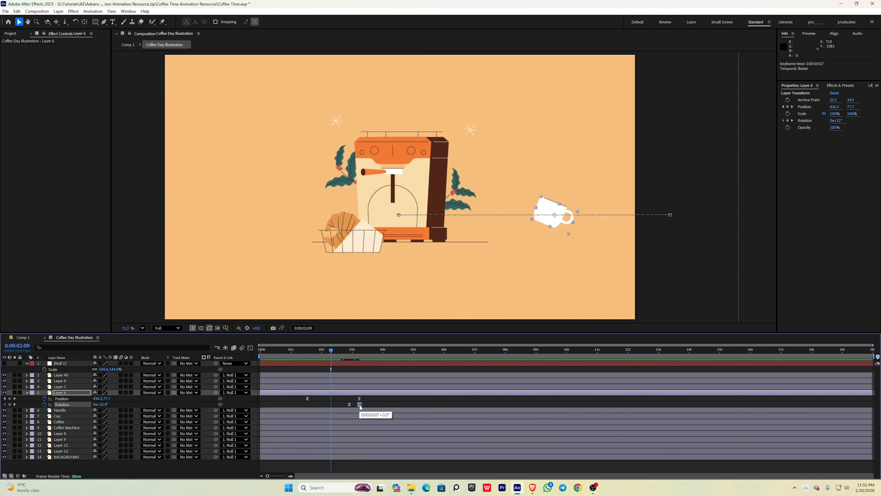
{"action": "key", "text": "ctrl"}
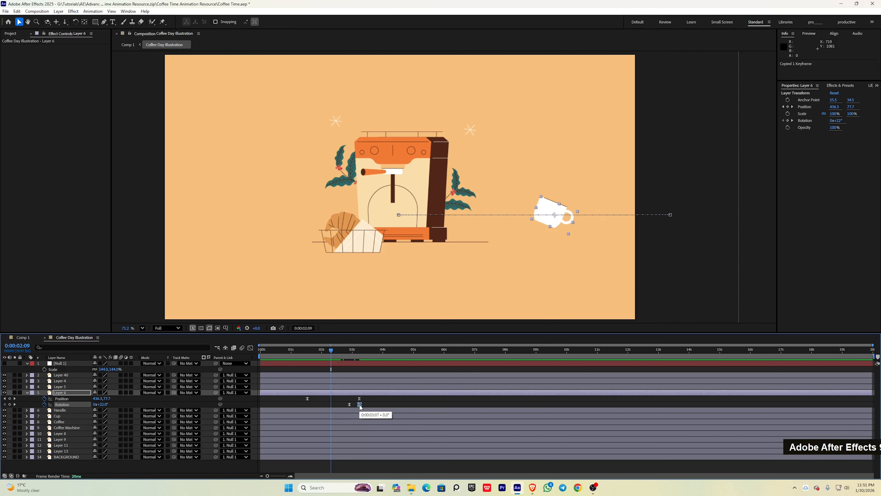
{"action": "key", "text": "ctrl+v"}
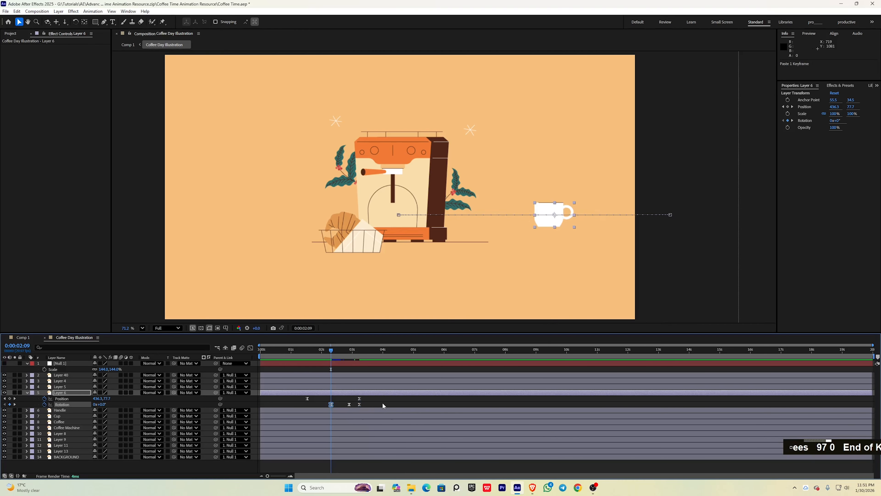
{"action": "left_click", "coordinate": [343, 406]}
{"action": "key", "text": "space"}
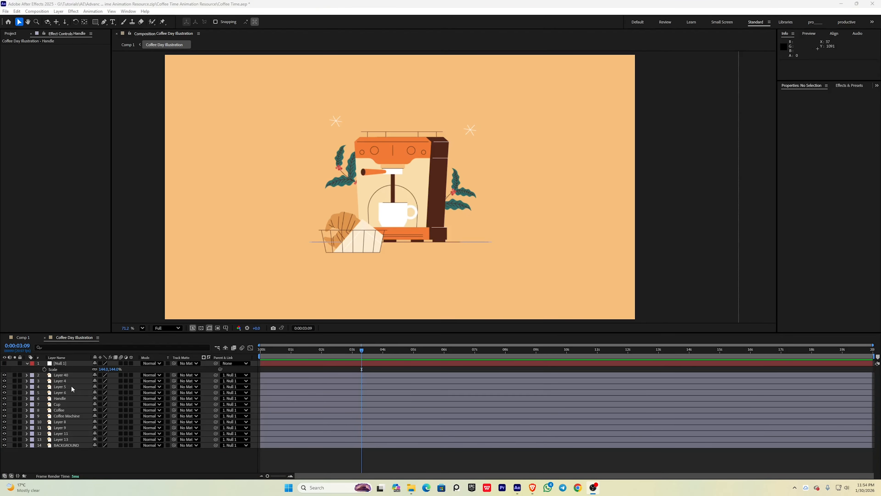
Create an editable shape layer from the Handle vector layer
{"action": "left_click", "coordinate": [68, 399]}
{"action": "right_click", "coordinate": [69, 398]}
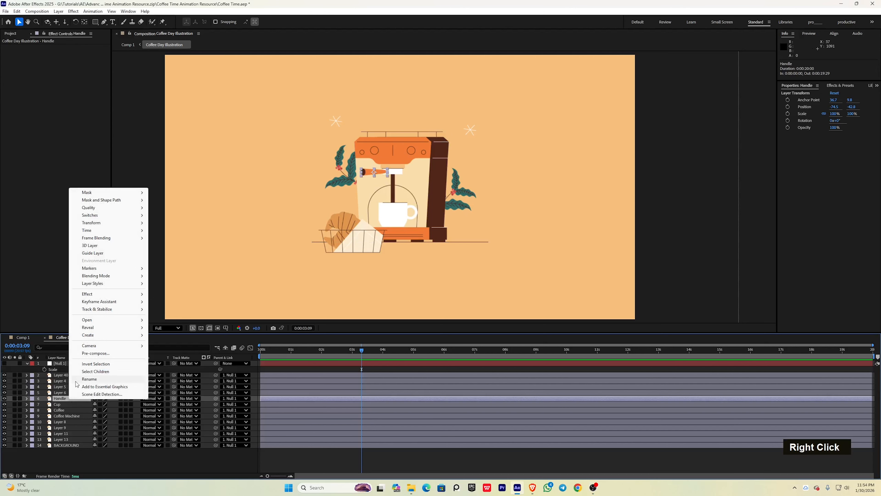
{"action": "mouse_move", "coordinate": [100, 337]}
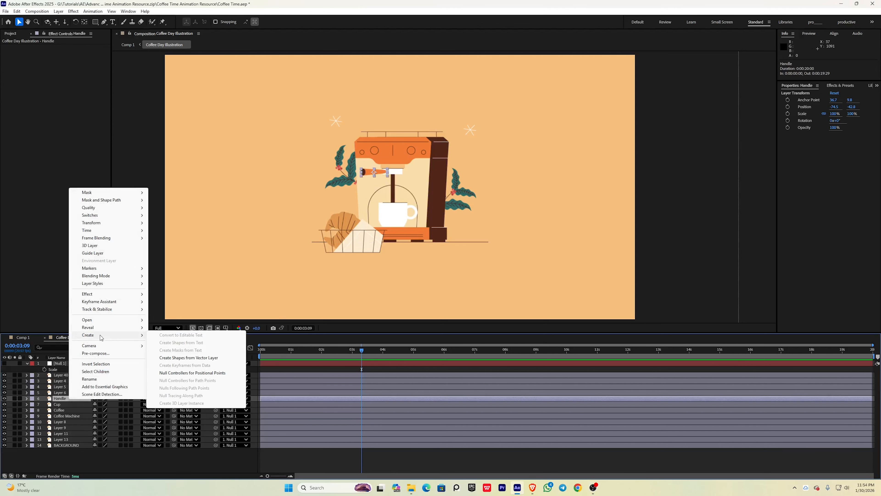
{"action": "left_click", "coordinate": [187, 357]}
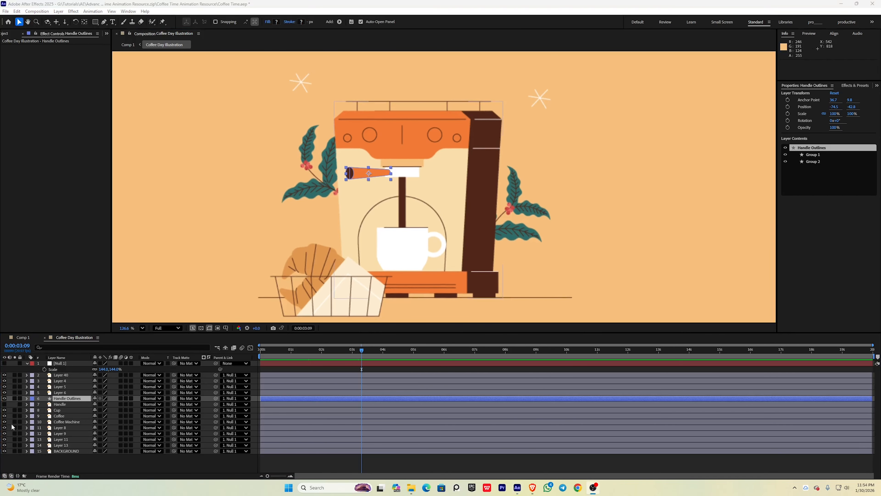
Add Path keyframes to both Group 1 and Group 2 of Handle Outlines at 0:00:03:06
{"action": "key", "text": "F10"}
{"action": "left_click", "coordinate": [27, 401]}
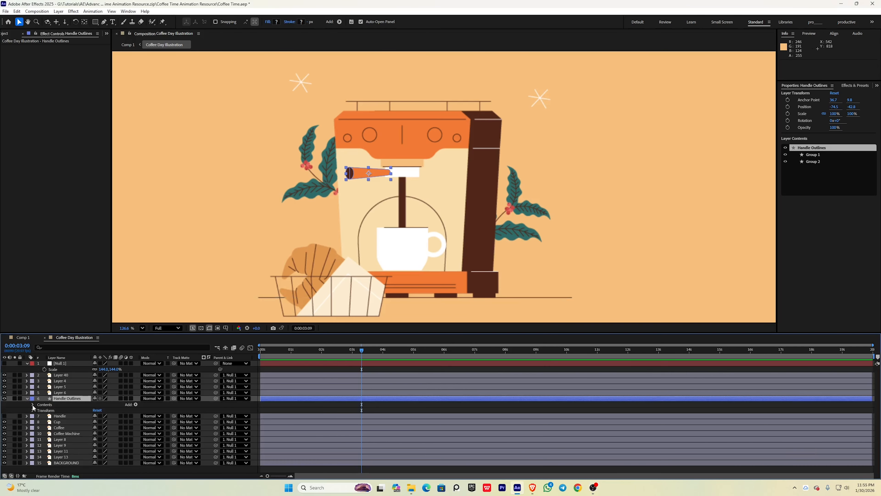
{"action": "left_click", "coordinate": [33, 404]}
{"action": "left_click", "coordinate": [38, 410]}
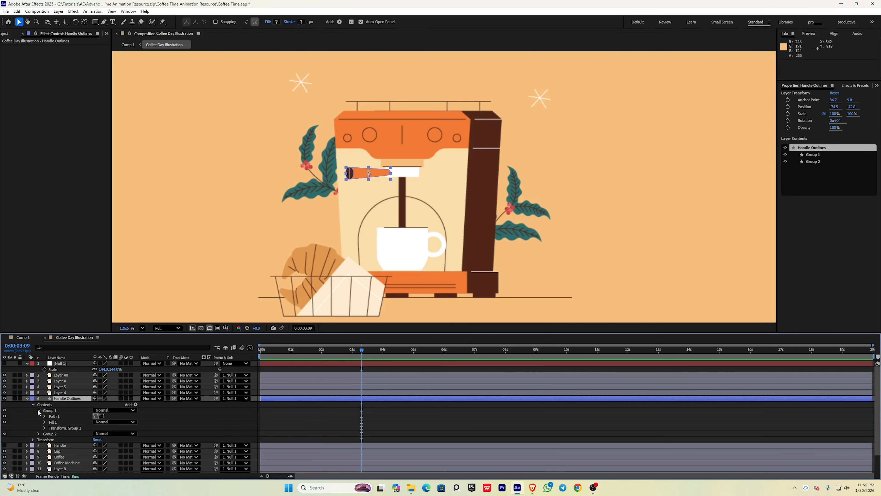
{"action": "left_click", "coordinate": [38, 434]}
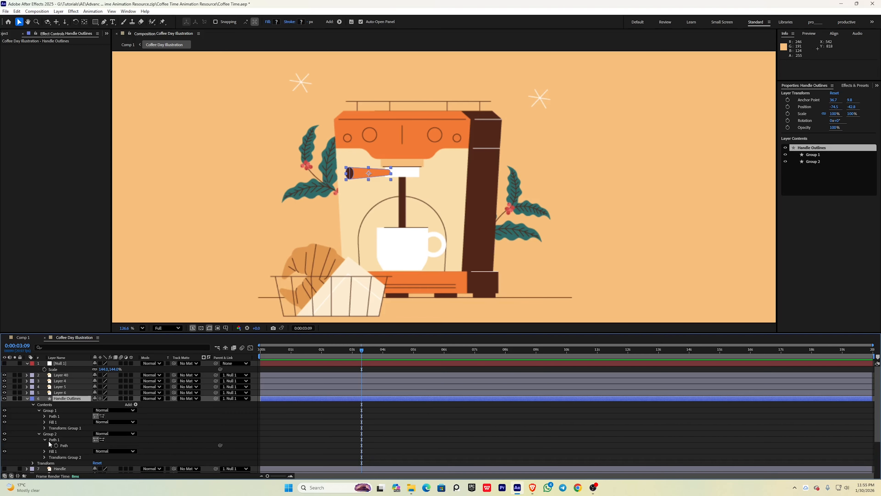
{"action": "key", "text": "F10"}
{"action": "key", "text": "F9"}
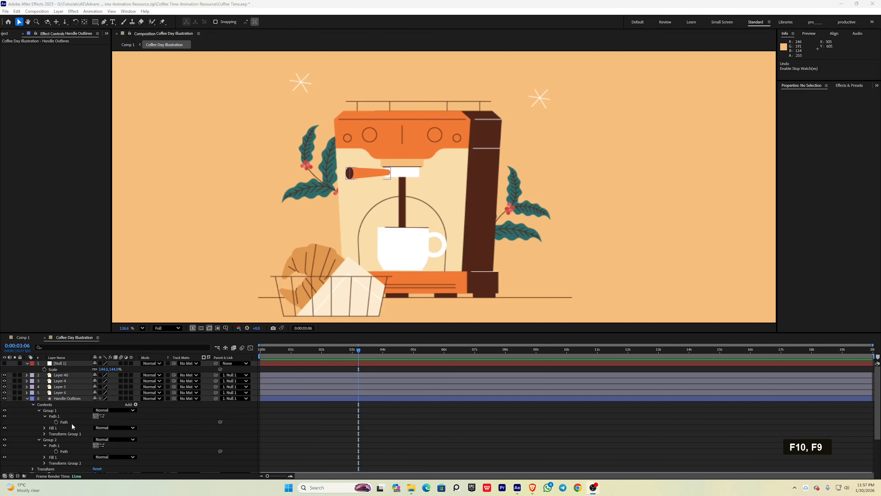
{"action": "left_click", "coordinate": [56, 450]}
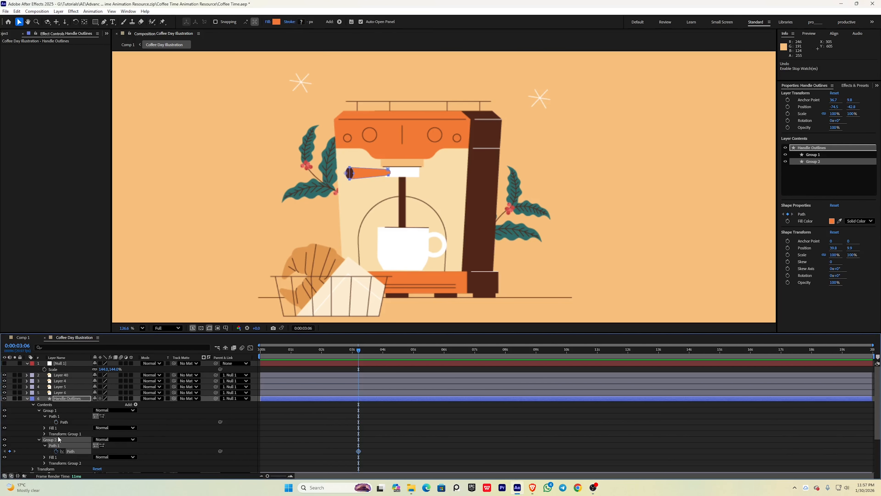
{"action": "left_click", "coordinate": [55, 422]}
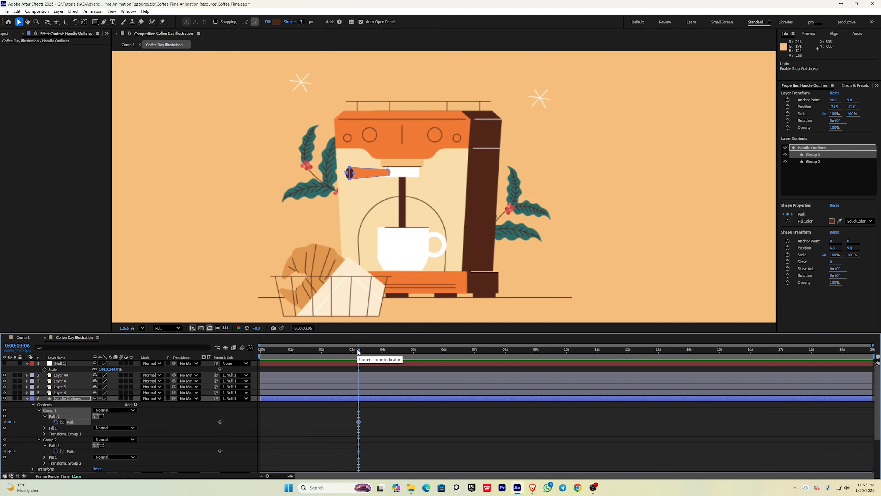
At 0:00:05:24, reshape the handle's orange Group 2 path into a short wedge over the white spout, wider at its outer end
{"action": "left_click_drag", "start_coordinate": [359, 351], "coordinate": [437, 362]}
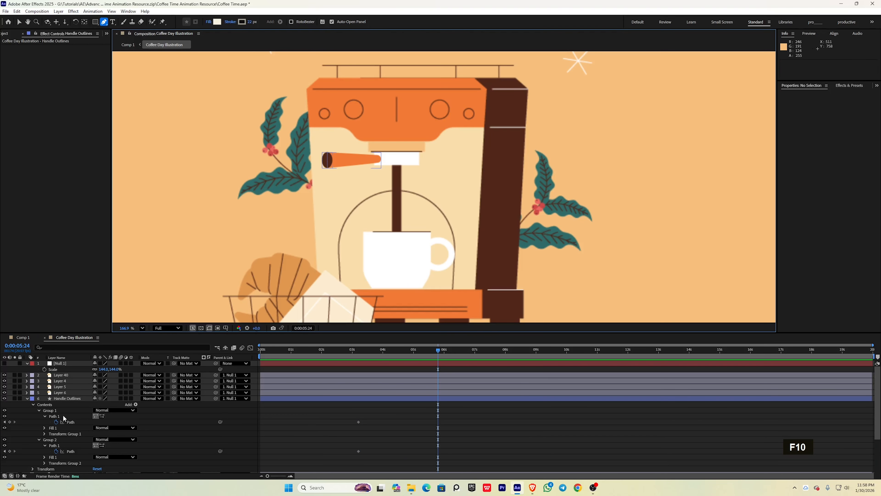
{"action": "left_click", "coordinate": [64, 416]}
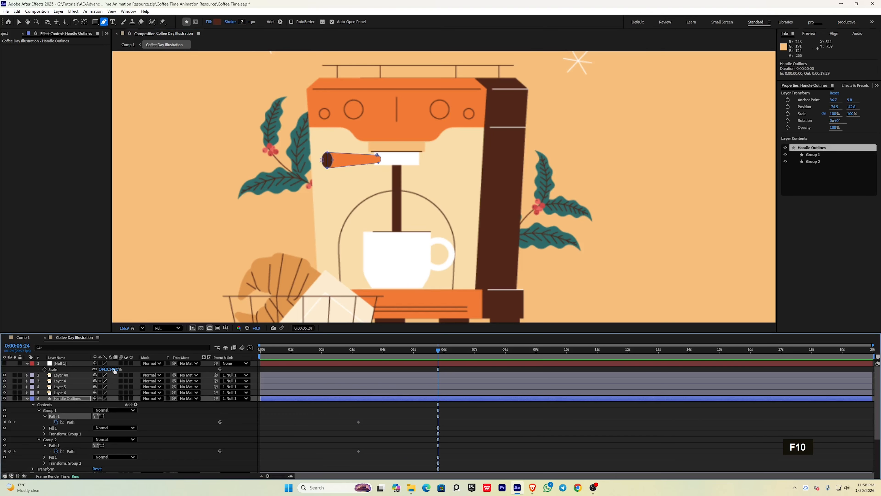
{"action": "scroll", "coordinate": [380, 162], "scroll_direction": "up", "scroll_amount": 3}
{"action": "middle_click", "coordinate": [381, 164]}
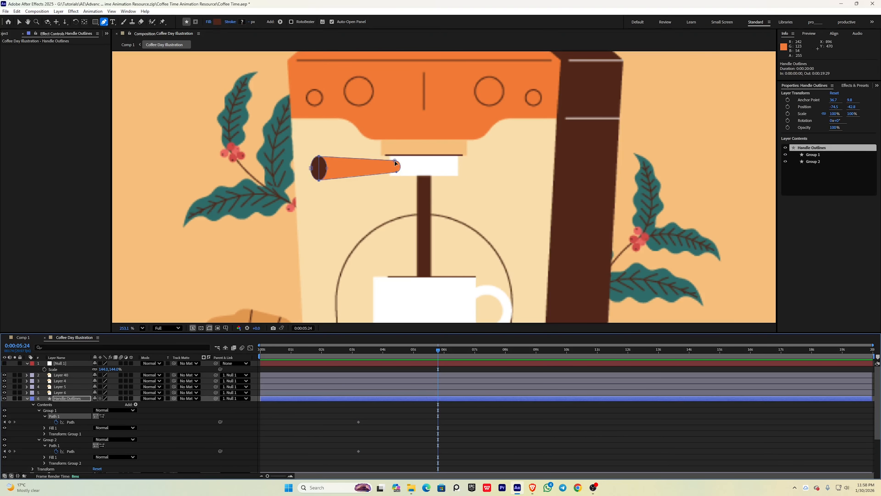
{"action": "left_click_drag", "start_coordinate": [394, 160], "coordinate": [430, 163]}
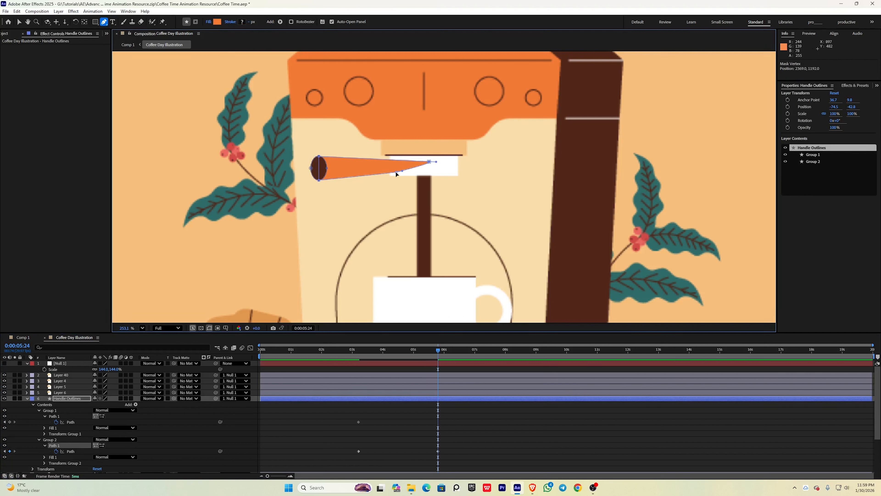
{"action": "left_click_drag", "start_coordinate": [397, 174], "coordinate": [427, 162]}
{"action": "left_click_drag", "start_coordinate": [318, 181], "coordinate": [394, 186]}
{"action": "left_click_drag", "start_coordinate": [318, 156], "coordinate": [392, 155]}
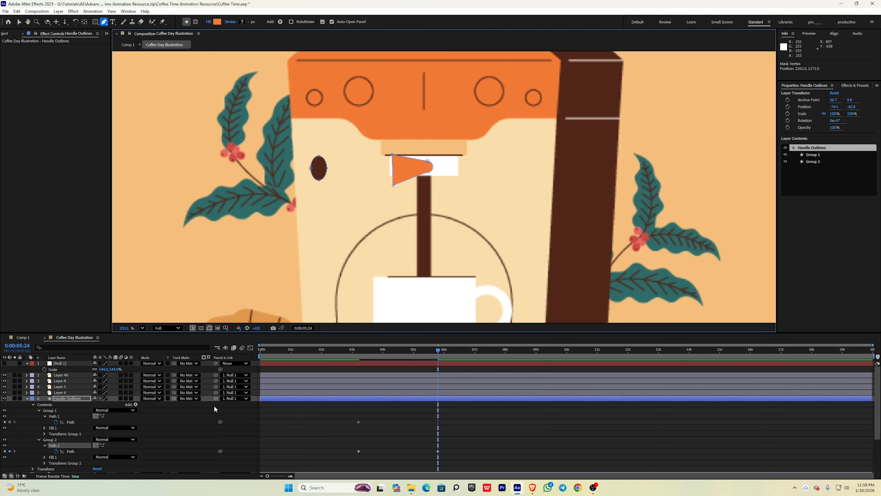
At 0:00:05:24, reshape the dark Group 1 end cap into a larger circle on the orange wedge and align the wedge's upper corner to it
{"action": "left_click", "coordinate": [74, 417]}
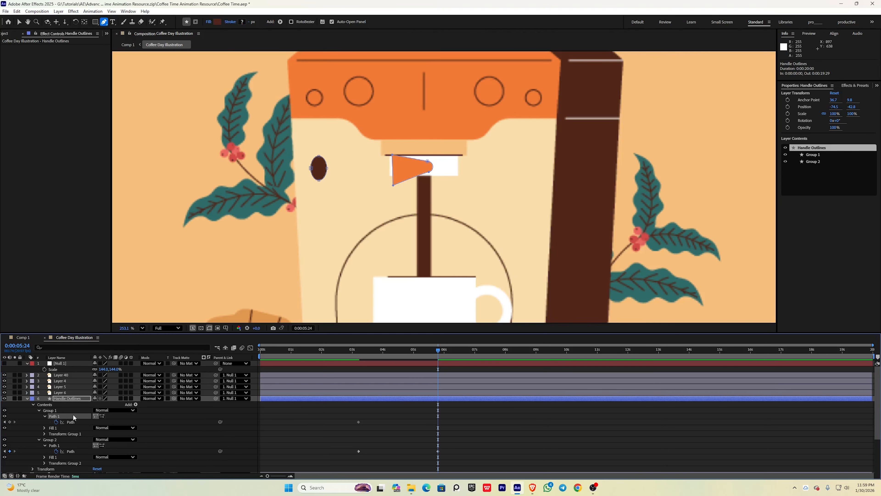
{"action": "key", "text": "ctrl+v"}
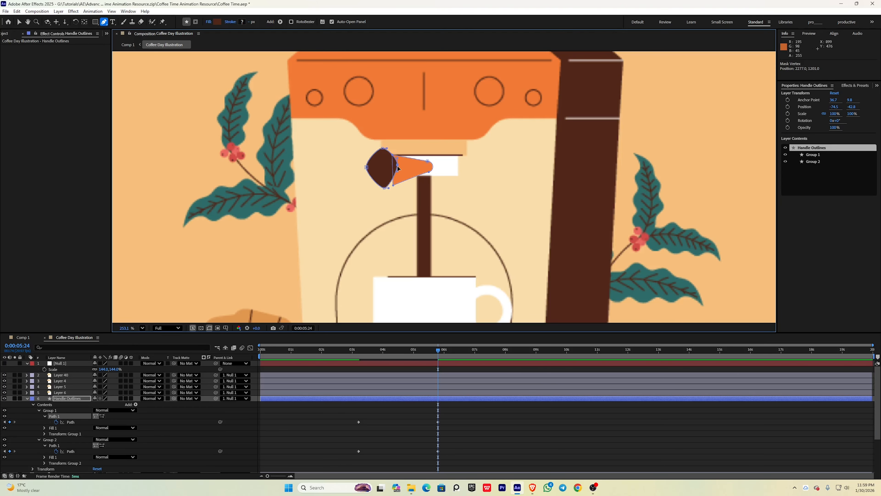
{"action": "left_click_drag", "start_coordinate": [398, 166], "coordinate": [399, 168]}
{"action": "left_click", "coordinate": [384, 188]}
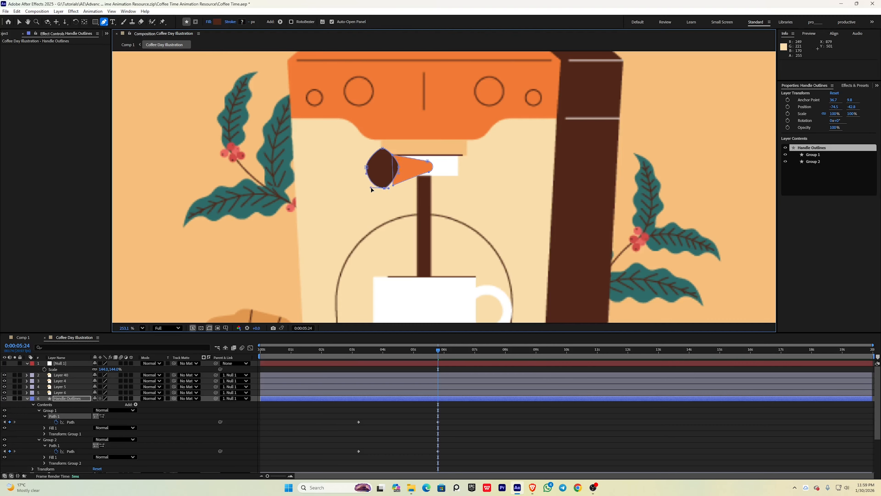
{"action": "left_click_drag", "start_coordinate": [371, 188], "coordinate": [397, 188]}
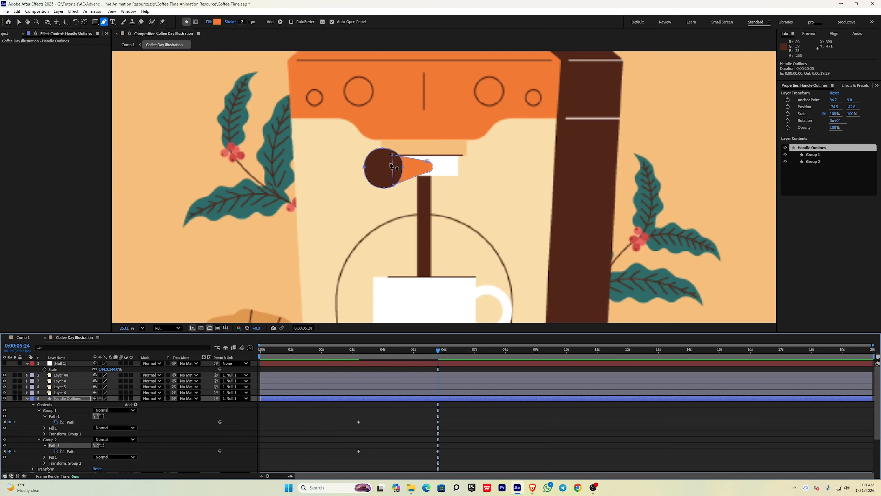
{"action": "left_click_drag", "start_coordinate": [393, 155], "coordinate": [387, 149]}
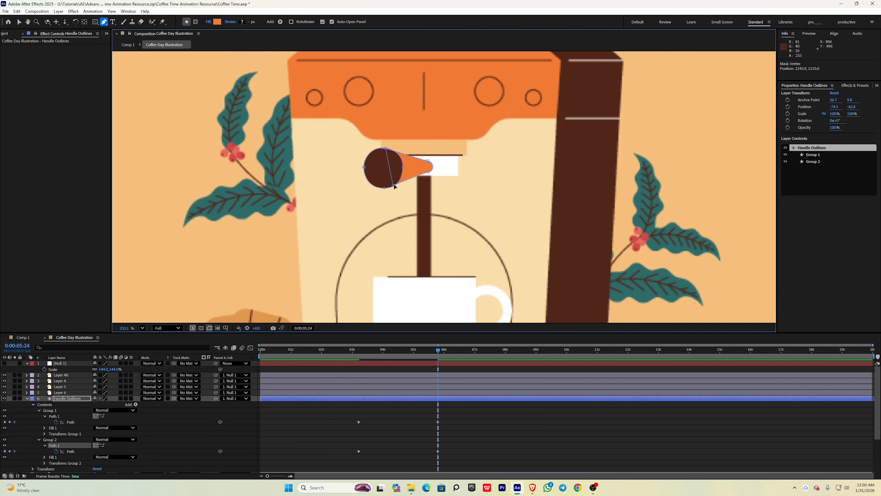
Move the two reshaped Path keyframes to 0:00:04:28 and paste copies of the 0:00:03:06 Path keyframes at 0:00:05:24
{"action": "scroll", "coordinate": [394, 187], "scroll_direction": "down", "scroll_amount": 5}
{"action": "middle_click", "coordinate": [277, 444]}
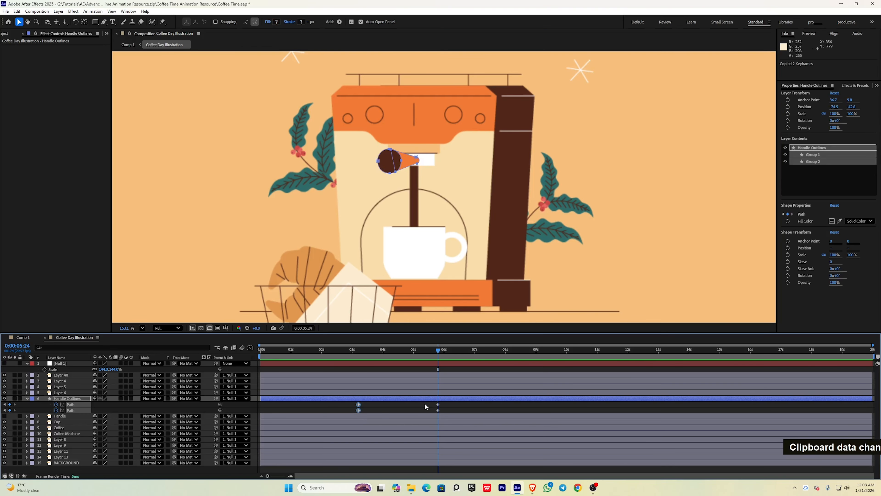
{"action": "mouse_move", "coordinate": [425, 404]}
{"action": "left_mouse_down"}
{"action": "mouse_move", "coordinate": [444, 413]}
{"action": "mouse_move", "coordinate": [415, 409]}
{"action": "left_mouse_up"}
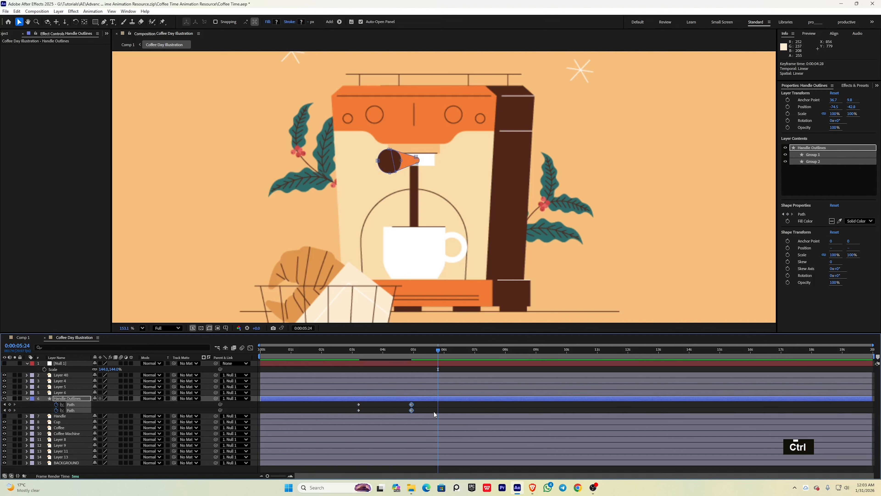
{"action": "key", "text": "ctrl+v"}
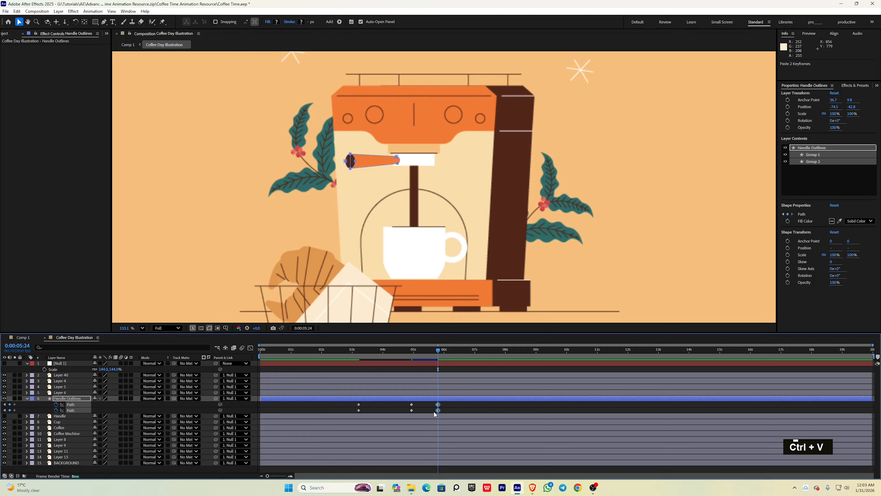
Compress all six Path keyframes of Handle Outlines proportionally so the turn starts at 0:00:03:06 and ends before 0:00:05:00, and preview it
{"action": "left_click_drag", "start_coordinate": [441, 351], "coordinate": [359, 350]}
{"action": "key", "text": "space"}
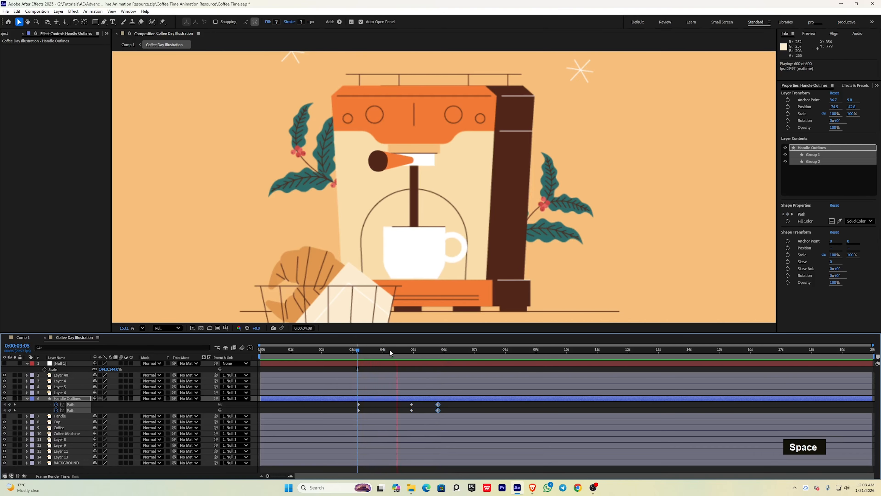
{"action": "key", "text": "space"}
{"action": "left_click_drag", "start_coordinate": [396, 350], "coordinate": [360, 349]}
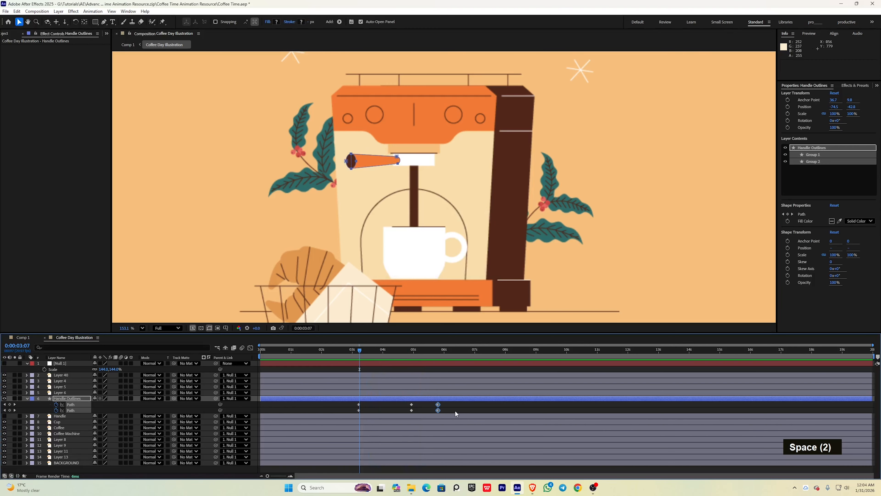
{"action": "left_click_drag", "start_coordinate": [455, 412], "coordinate": [347, 391]}
{"action": "key", "text": "alt"}
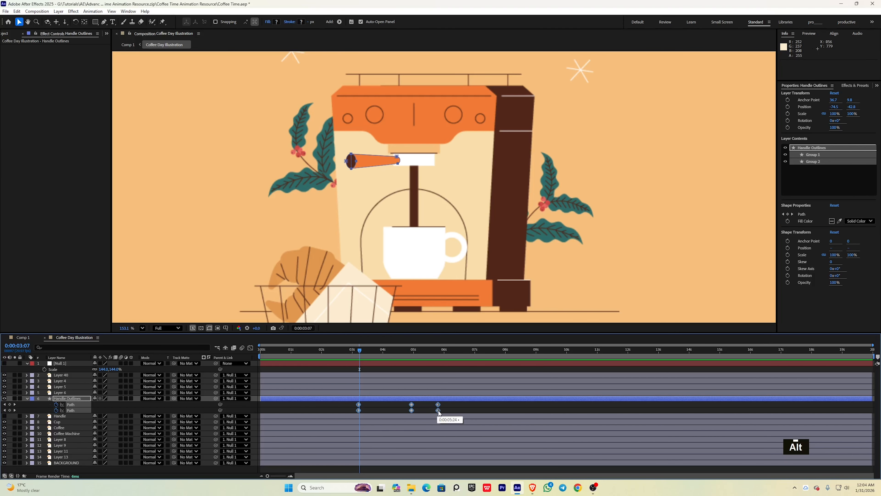
{"action": "left_click_drag", "start_coordinate": [438, 412], "coordinate": [408, 414]}
{"action": "key", "text": "space"}
{"action": "key", "text": "space"}
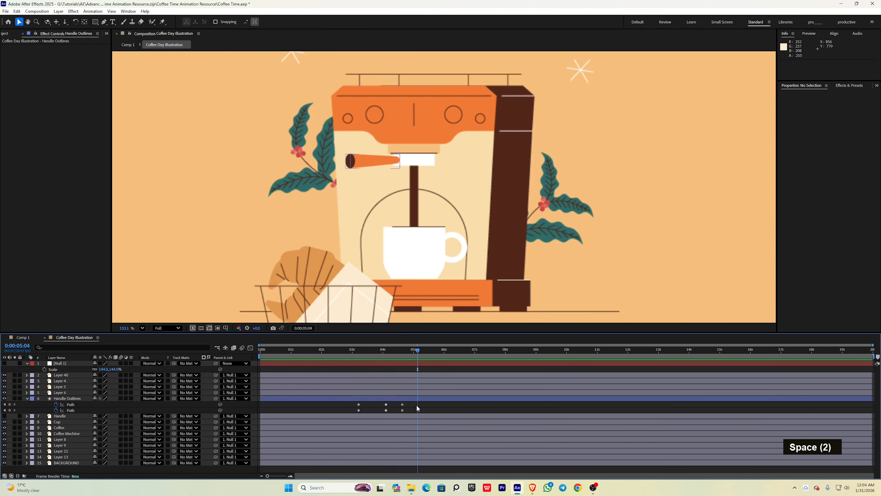
Apply Easy Ease to all Handle Outlines Path keyframes, skew the speed curves toward a faster start, and preview the motion
{"action": "left_click_drag", "start_coordinate": [418, 403], "coordinate": [401, 415]}
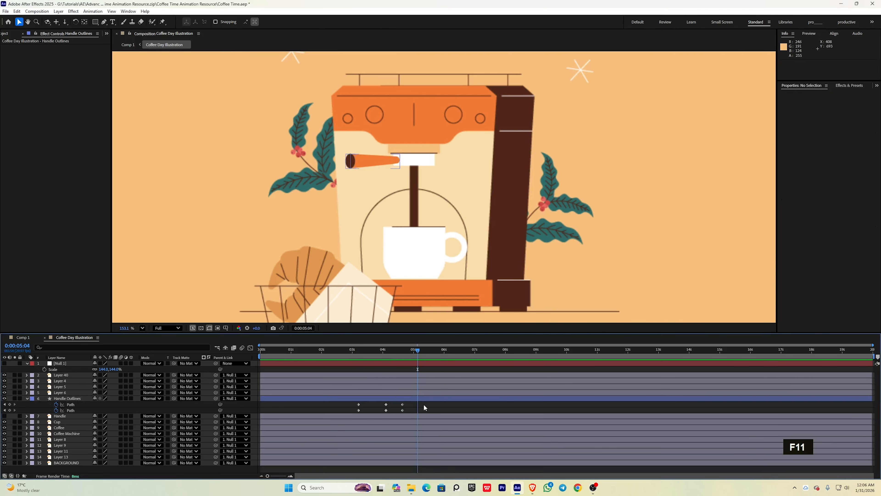
{"action": "left_click_drag", "start_coordinate": [423, 404], "coordinate": [347, 418]}
{"action": "key", "text": "F9"}
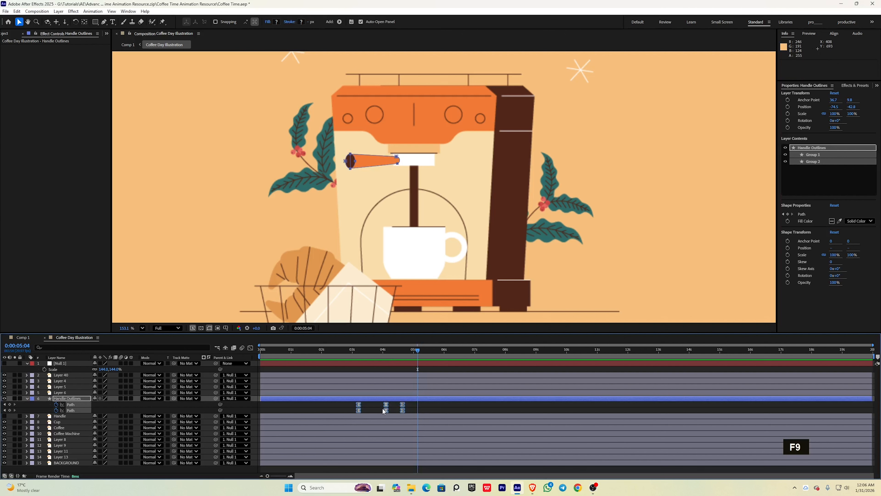
{"action": "left_click", "coordinate": [249, 348]}
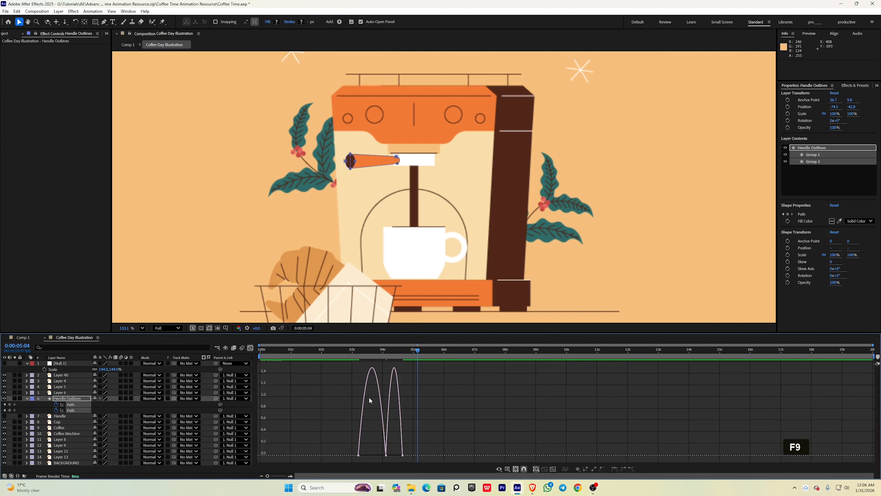
{"action": "left_click_drag", "start_coordinate": [436, 410], "coordinate": [369, 453]}
{"action": "key", "text": "space"}
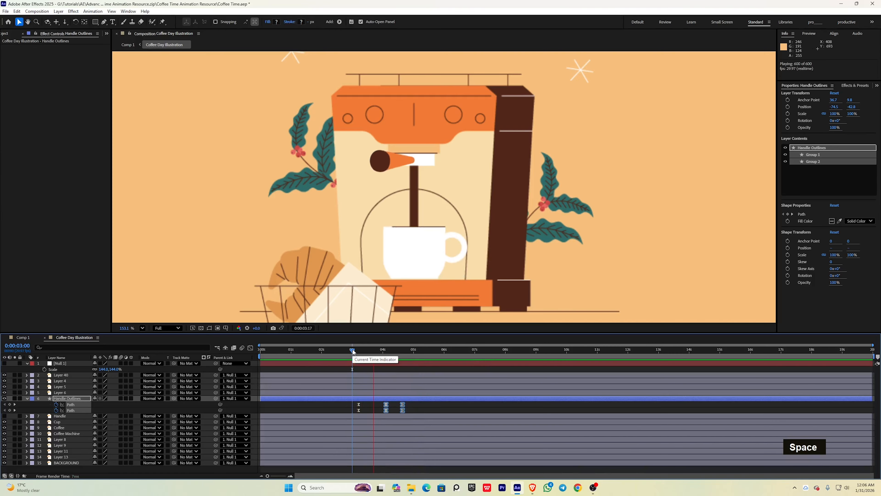
{"action": "key", "text": "space"}
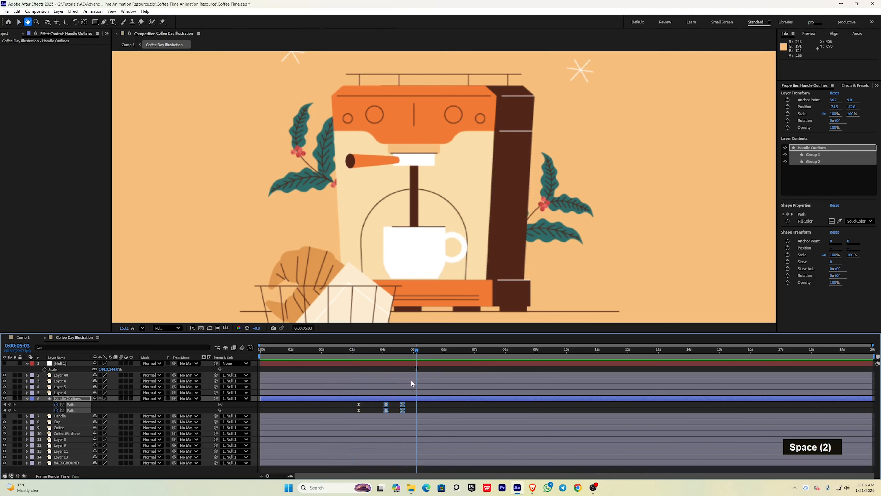
Increase the incoming influence of the final pair of handle Path keyframes in the speed graph and play back from 0:00:03:03
{"action": "left_click", "coordinate": [410, 413]}
{"action": "left_click_drag", "start_coordinate": [408, 413], "coordinate": [399, 413]}
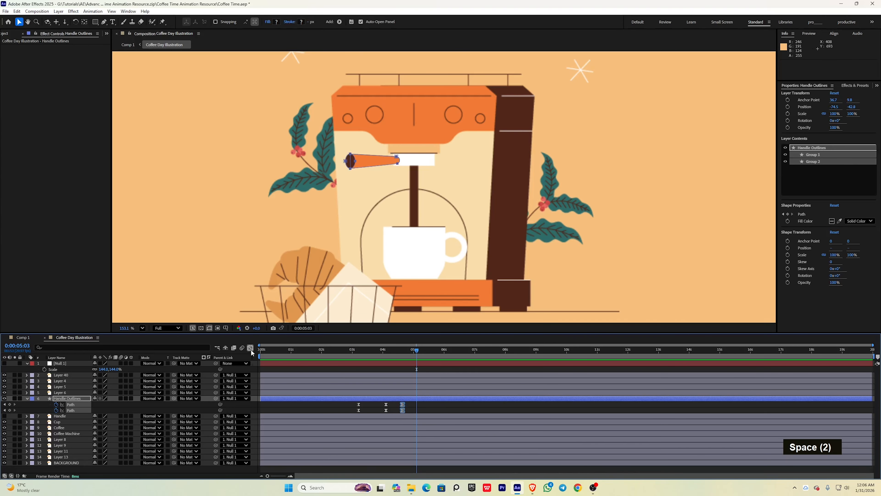
{"action": "left_click", "coordinate": [250, 348]}
{"action": "left_click_drag", "start_coordinate": [403, 453], "coordinate": [399, 453]}
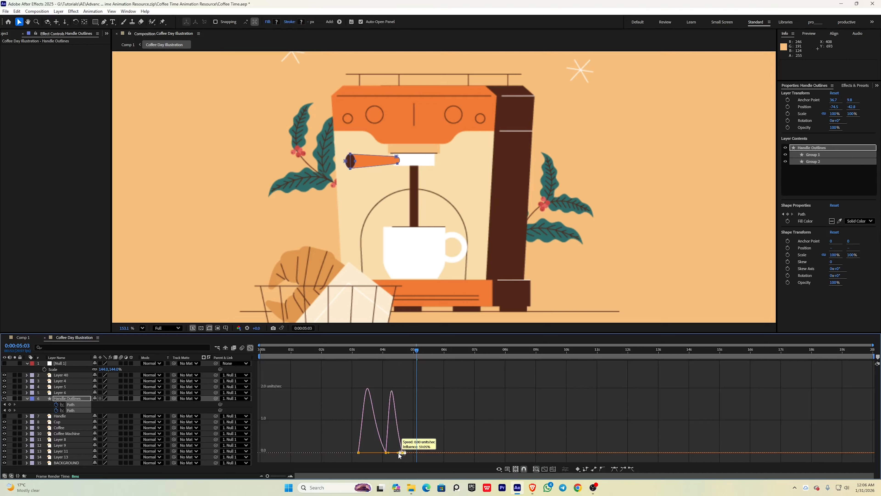
{"action": "key", "text": "shift+F3"}
{"action": "left_click", "coordinate": [355, 347]}
{"action": "key", "text": "space"}
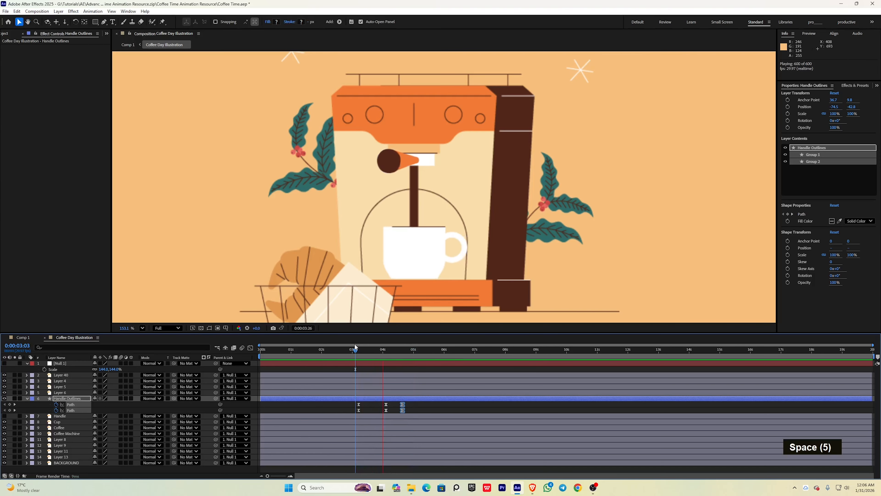
{"action": "key", "text": "space"}
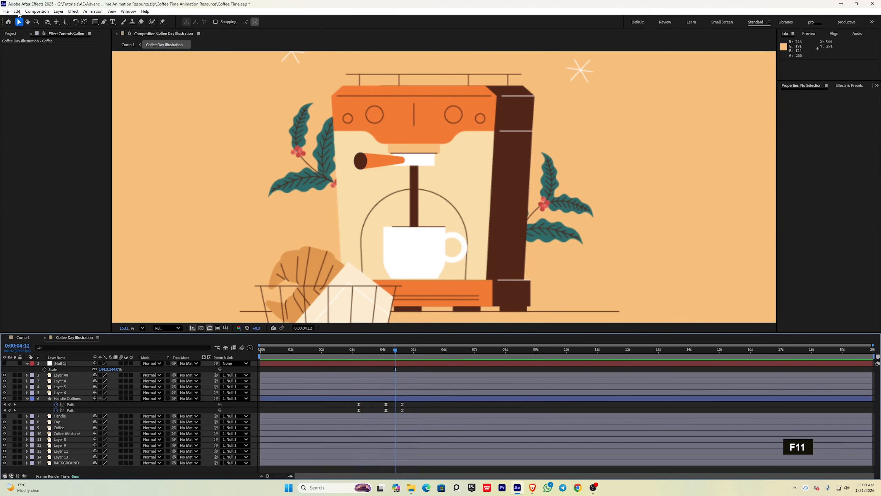
Draw a vertical Pen tool line from the spout down to near the cup's base and give it a 10 px stroke
{"action": "left_click", "coordinate": [105, 22]}
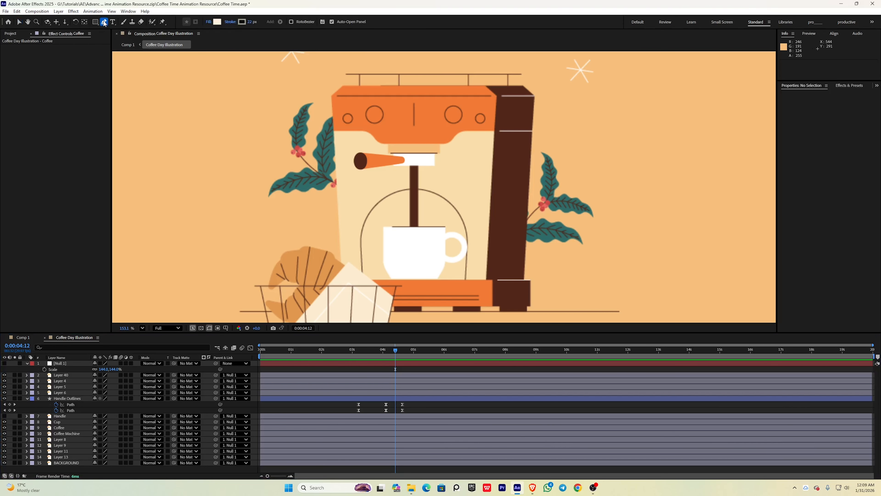
{"action": "left_click", "coordinate": [414, 166]}
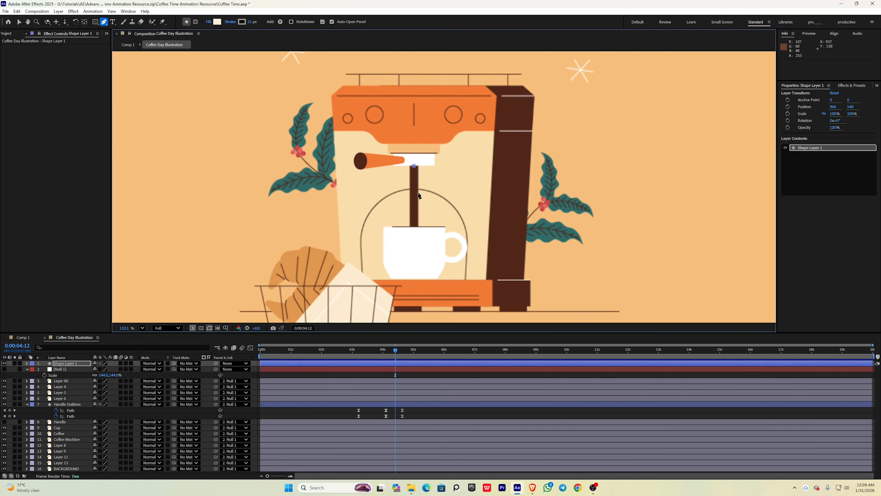
{"action": "left_click", "coordinate": [414, 273]}
{"action": "left_click_drag", "start_coordinate": [249, 23], "coordinate": [245, 22]}
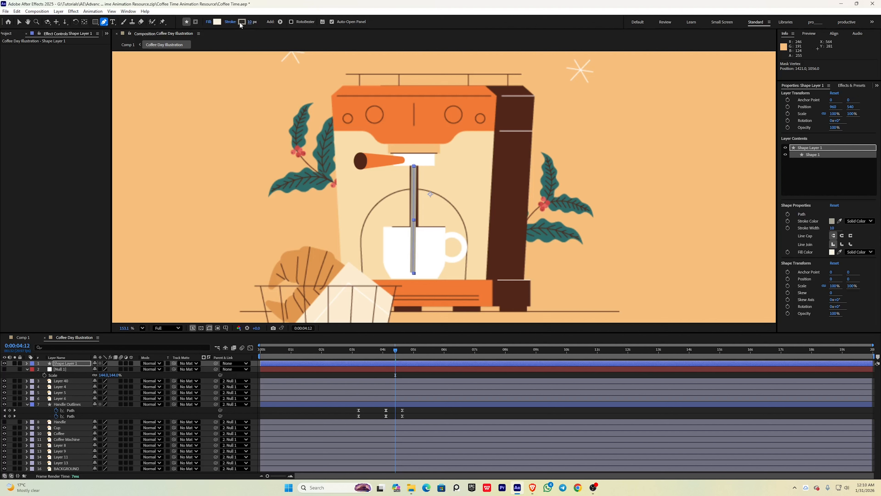
Set the line's stroke color to the existing coffee stream's dark brown, 502719, and its fill to None
{"action": "left_click", "coordinate": [241, 22]}
{"action": "left_click_drag", "start_coordinate": [472, 192], "coordinate": [469, 221]}
{"action": "left_click", "coordinate": [498, 266]}
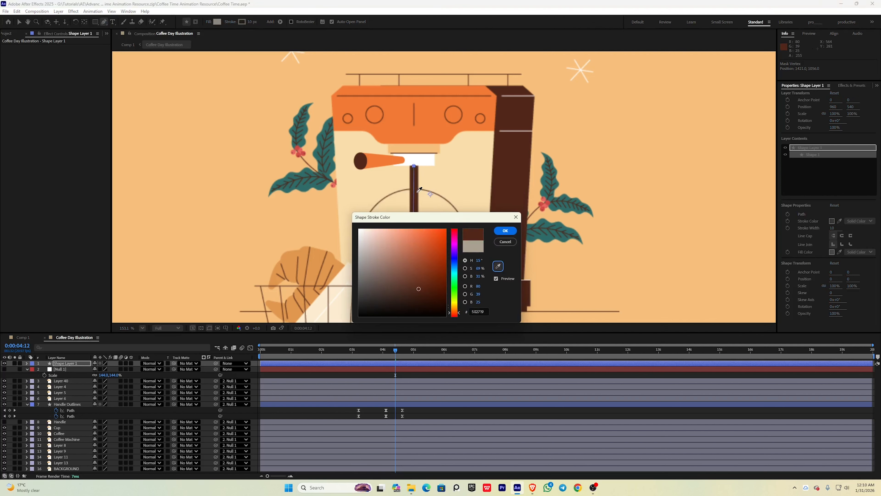
{"action": "left_click", "coordinate": [420, 190]}
{"action": "left_click", "coordinate": [505, 230]}
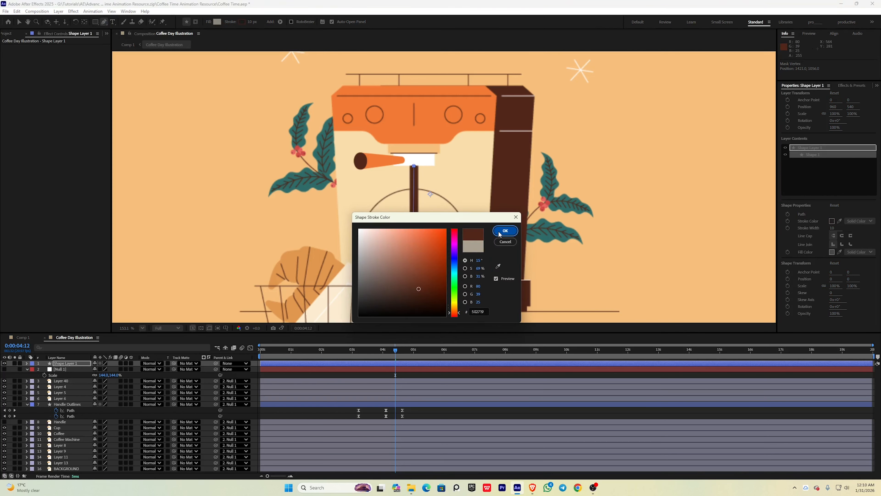
{"action": "left_click", "coordinate": [208, 21]}
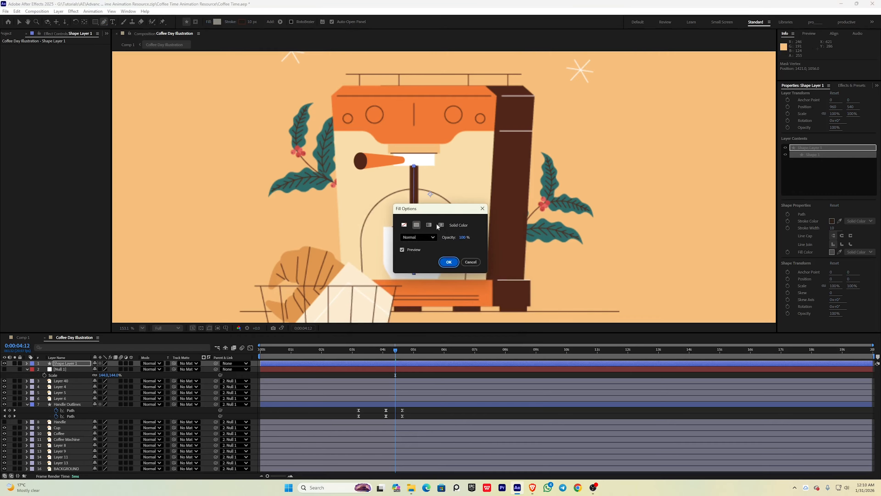
{"action": "left_click", "coordinate": [402, 230]}
{"action": "left_click", "coordinate": [449, 258]}
Move Shape Layer 1 directly below the Coffee layer and delete the original Coffee layer
{"action": "left_click", "coordinate": [62, 364]}
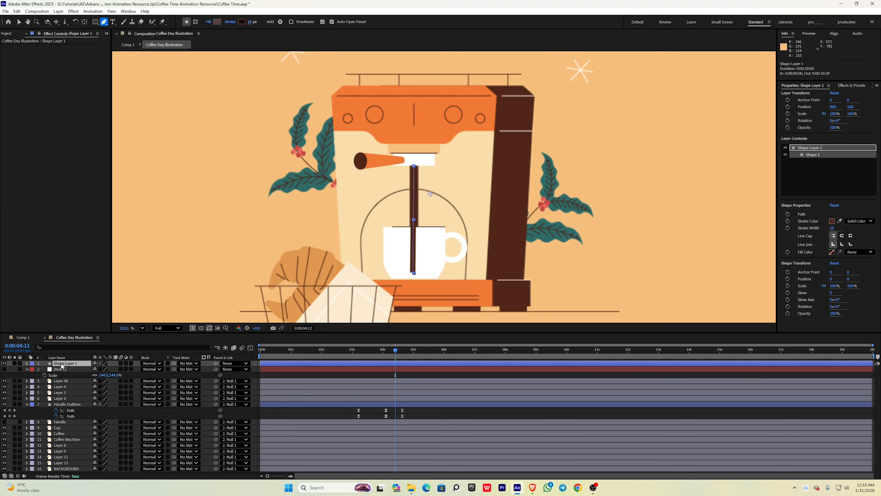
{"action": "left_click_drag", "start_coordinate": [62, 364], "coordinate": [71, 436]}
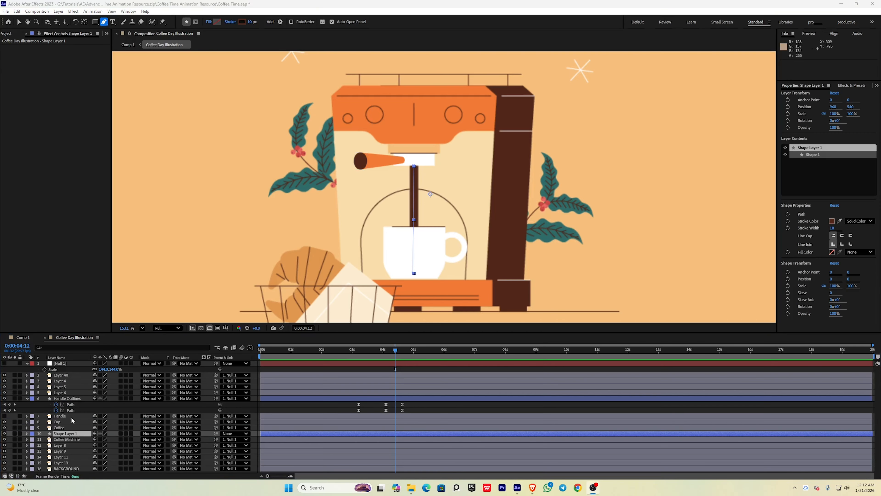
{"action": "left_click", "coordinate": [70, 427]}
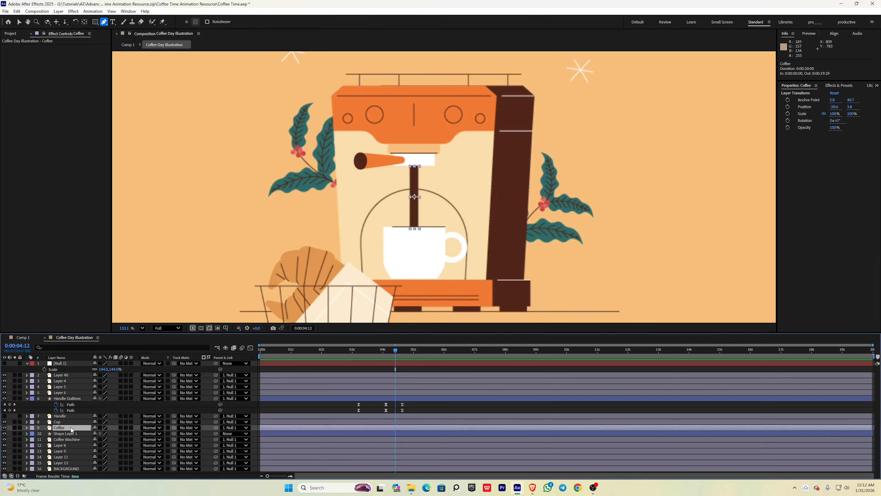
{"action": "key", "text": "Delete"}
{"action": "key", "text": "F11"}
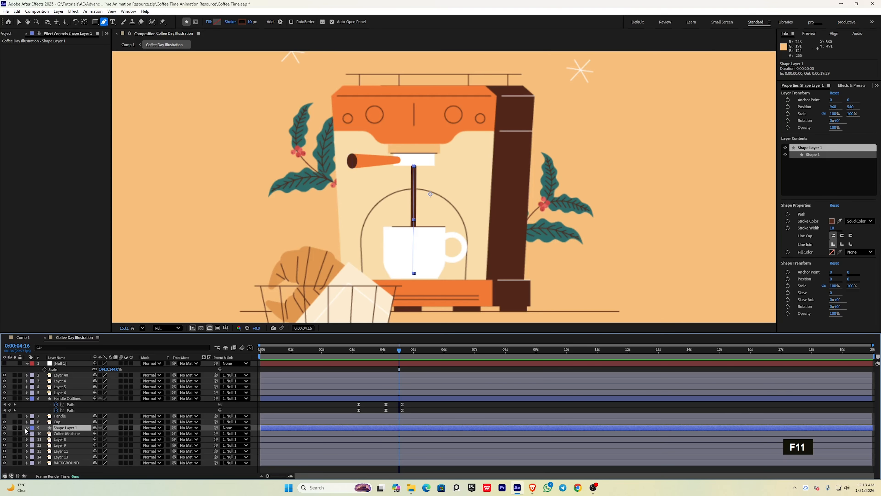
Add Trim Paths to Shape Layer 1 and expand its Start, End and Offset properties
{"action": "left_click", "coordinate": [26, 427]}
{"action": "left_click", "coordinate": [136, 433]}
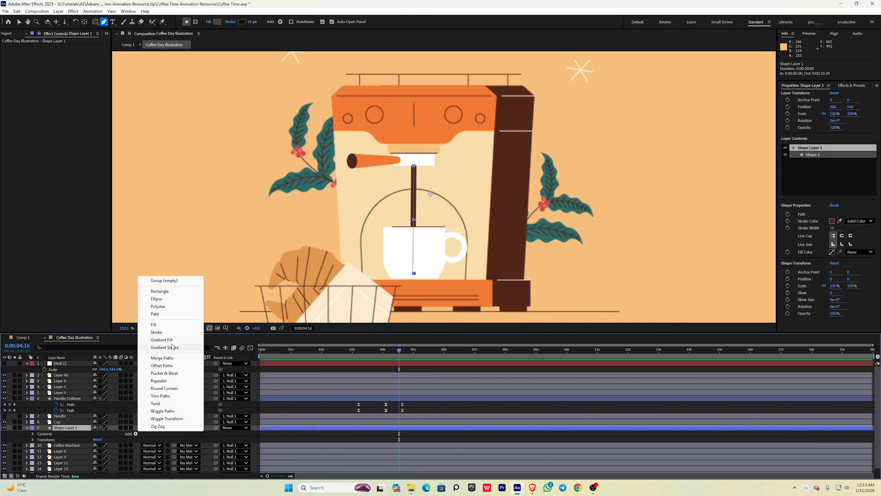
{"action": "left_click", "coordinate": [171, 396]}
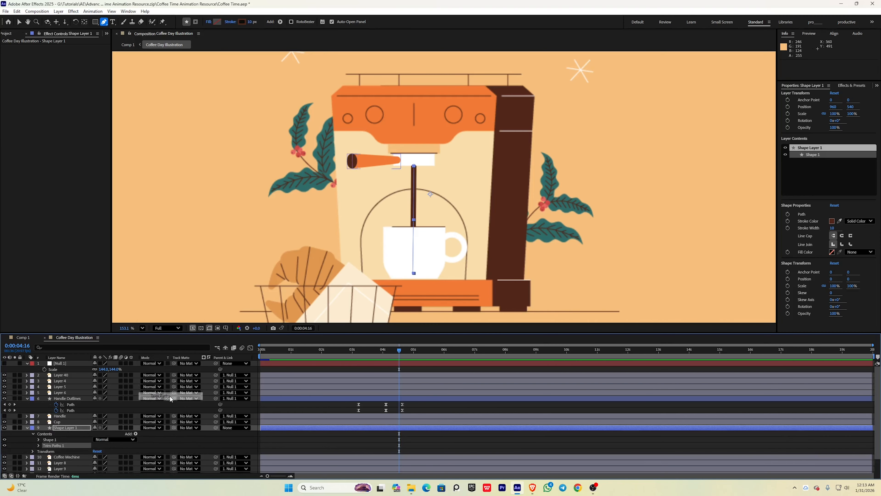
{"action": "left_click", "coordinate": [38, 446]}
{"action": "scroll", "coordinate": [138, 439], "scroll_direction": "down", "scroll_amount": 3}
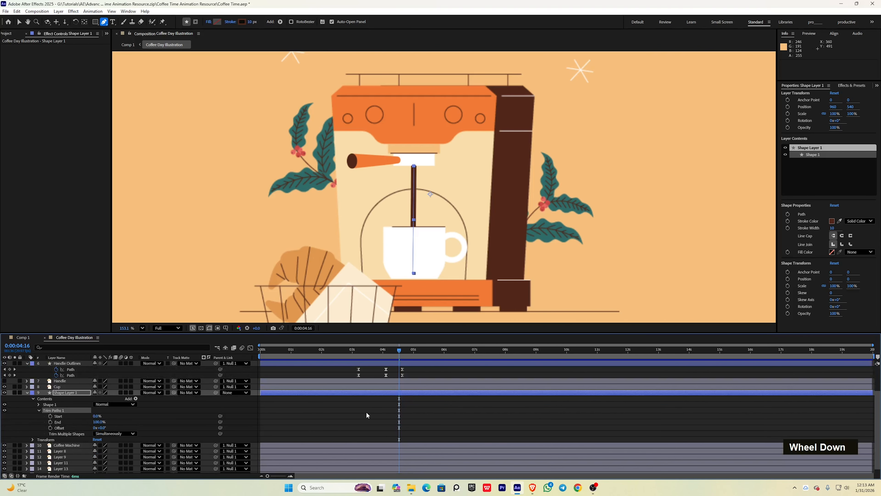
Keyframe the Trim Paths End at 100% at 0:00:06:23 and lower it near the handle's last keyframe so the coffee stream grows downward
{"action": "left_click_drag", "start_coordinate": [401, 352], "coordinate": [468, 358]}
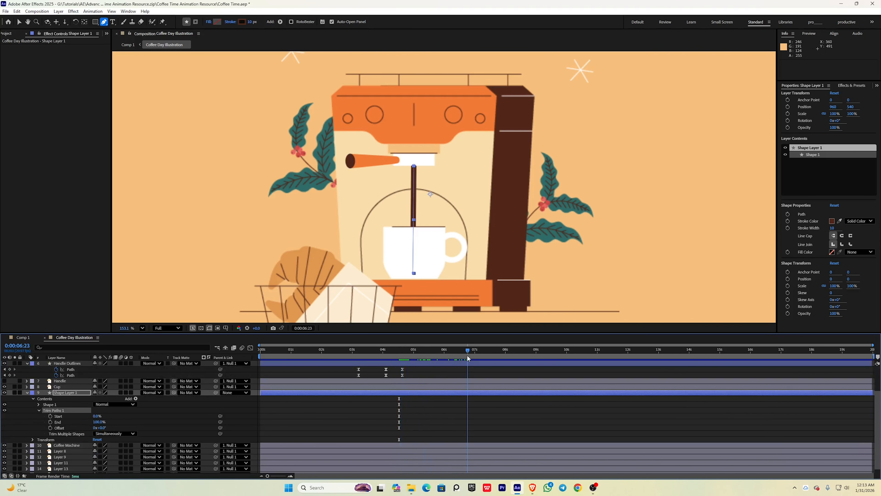
{"action": "left_click", "coordinate": [50, 422]}
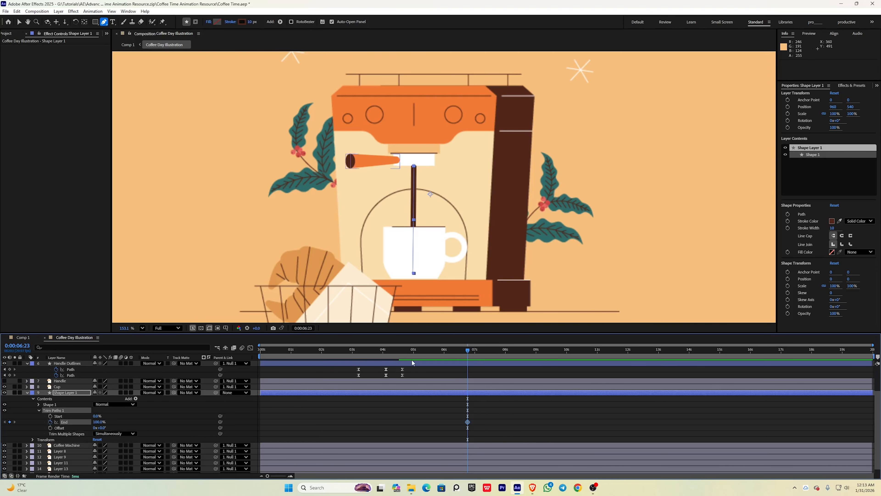
{"action": "left_click_drag", "start_coordinate": [468, 350], "coordinate": [404, 354]}
{"action": "left_click_drag", "start_coordinate": [99, 422], "coordinate": [62, 422]}
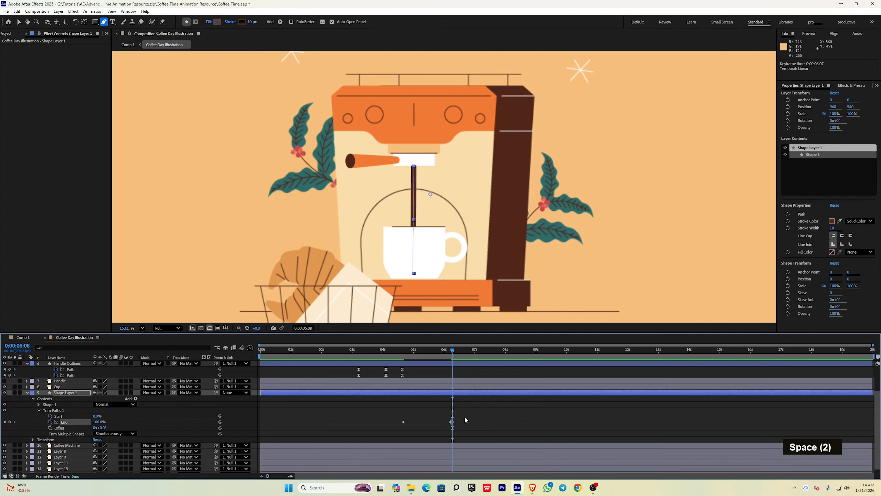
Apply Easy Ease to both Trim Paths End keyframes and pull the last keyframe's influence inward in the speed graph
{"action": "left_click_drag", "start_coordinate": [465, 416], "coordinate": [402, 430]}
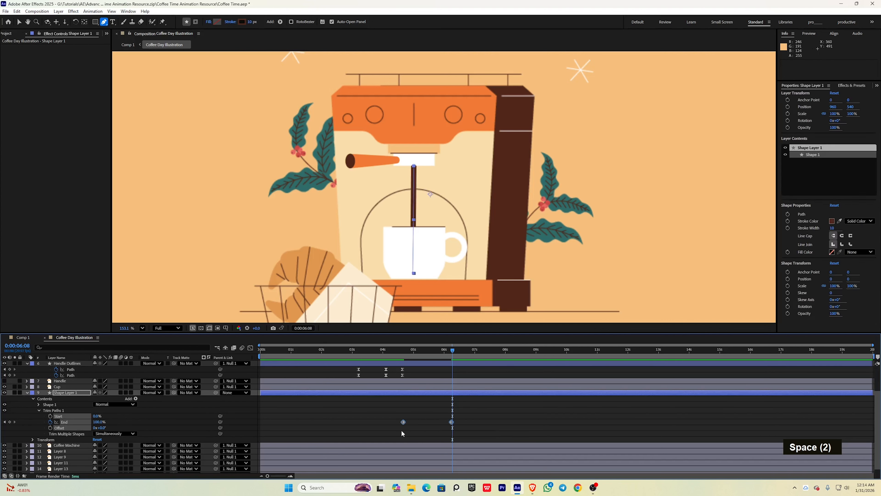
{"action": "key", "text": "F9"}
{"action": "left_click", "coordinate": [250, 347]}
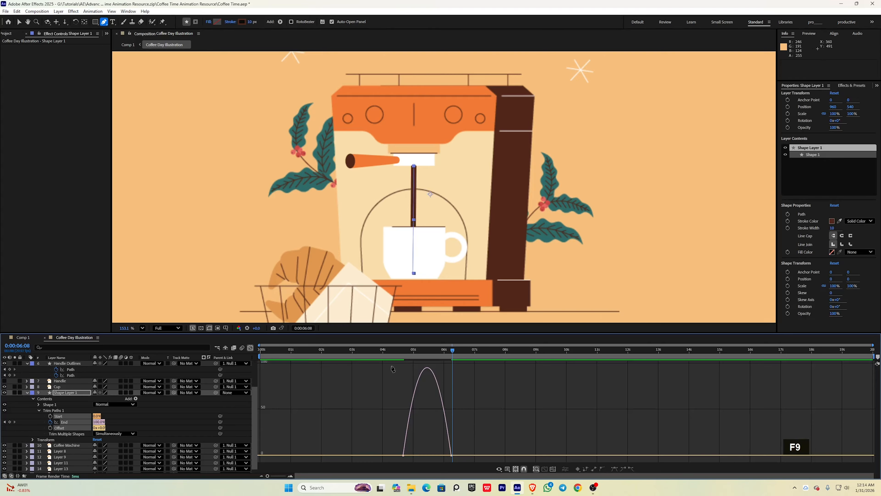
{"action": "left_click_drag", "start_coordinate": [444, 462], "coordinate": [432, 455]}
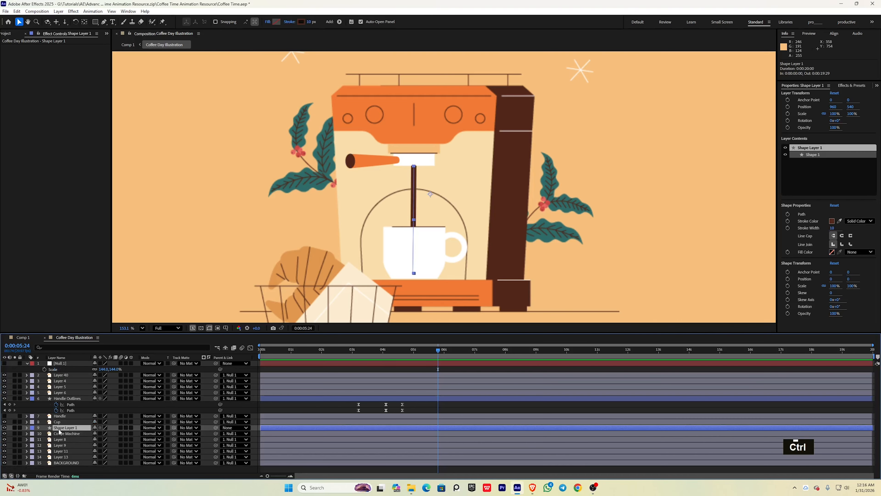
Apply the Wave Warp effect to Shape Layer 1 and set its Direction to 110°
{"action": "key", "text": "ctrl+space"}
{"action": "type", "text": "wave"}
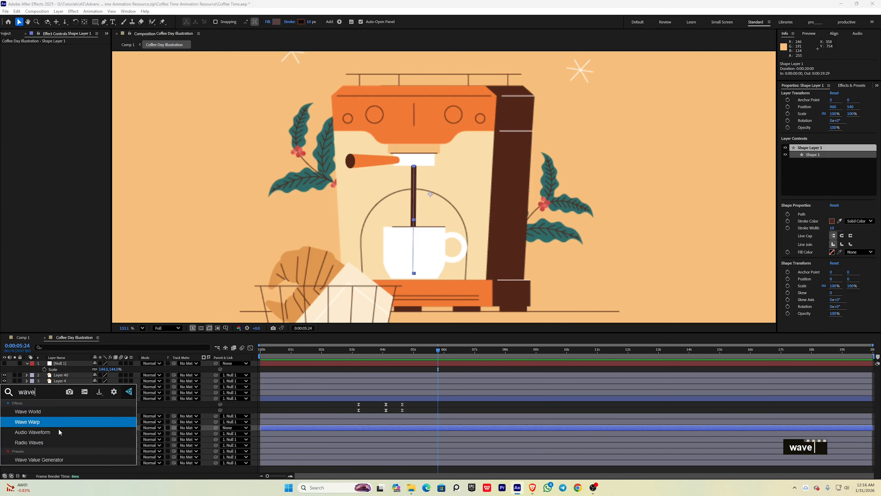
{"action": "key", "text": "Return"}
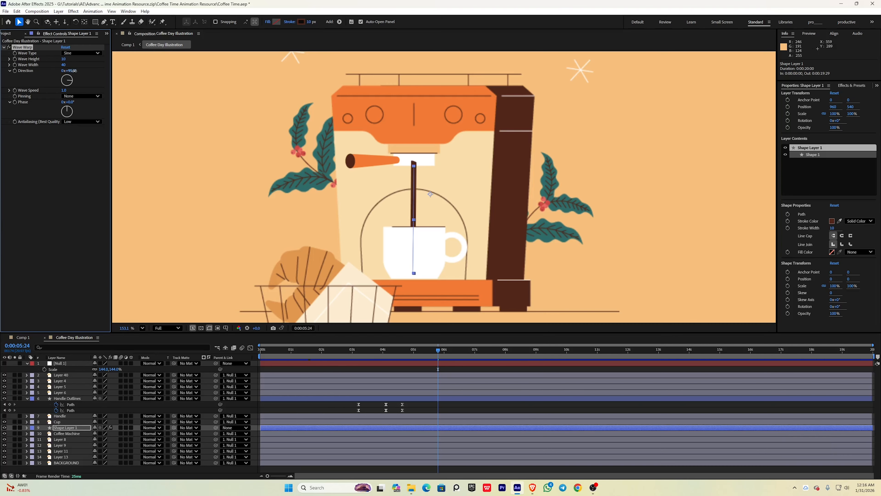
{"action": "left_click_drag", "start_coordinate": [75, 71], "coordinate": [80, 71]}
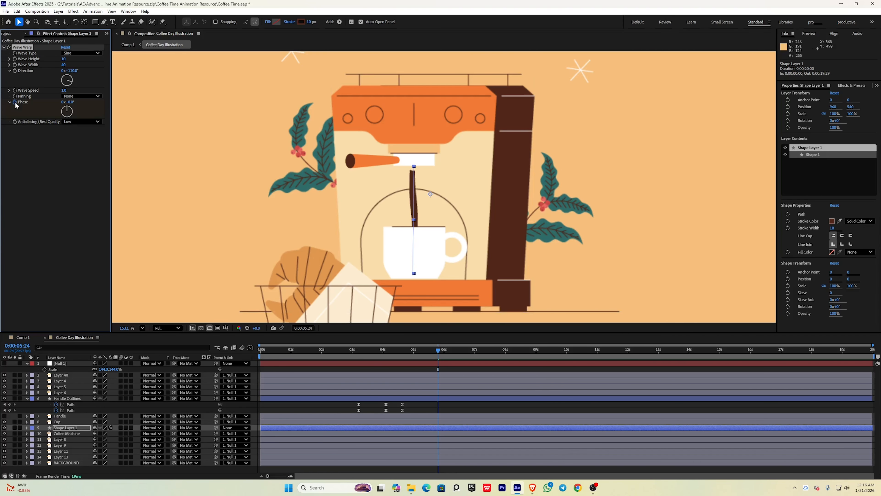
Keyframe the Wave Warp Phase on Shape Layer 1, starting at the first Trim Paths End keyframe and ending after the stream has grown
{"action": "key", "text": "u"}
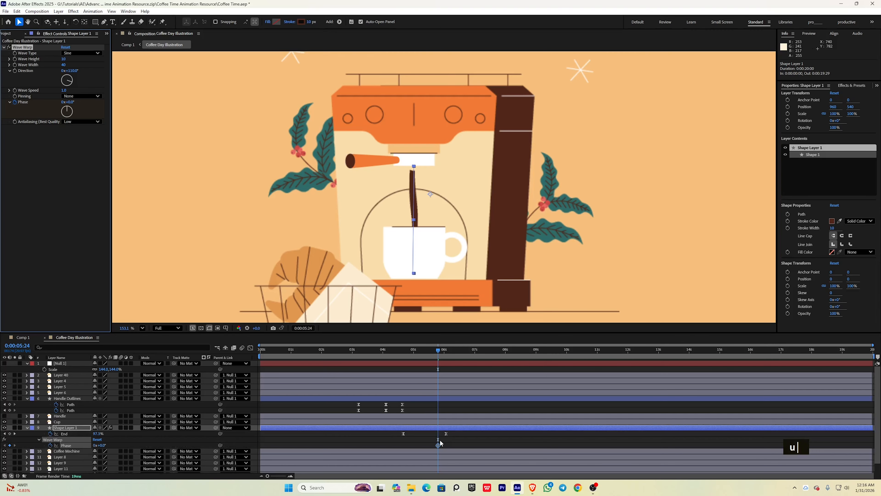
{"action": "left_click_drag", "start_coordinate": [69, 103], "coordinate": [196, 118]}
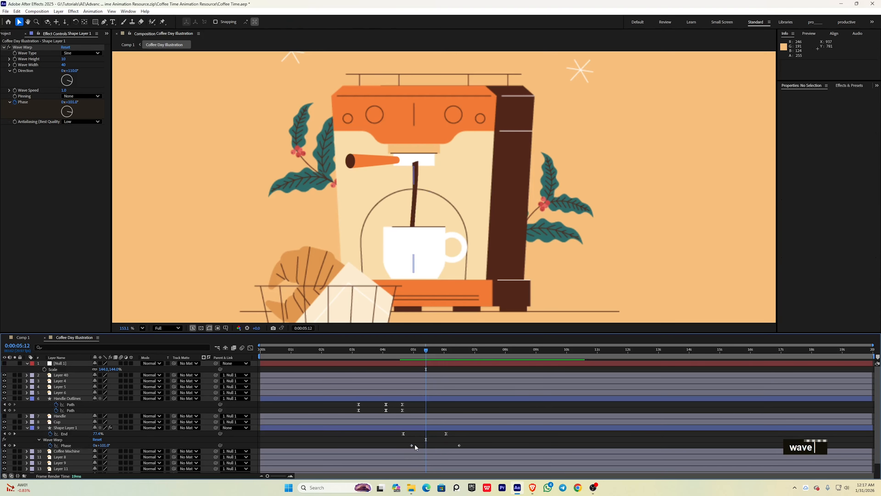
{"action": "left_click_drag", "start_coordinate": [412, 444], "coordinate": [406, 446]}
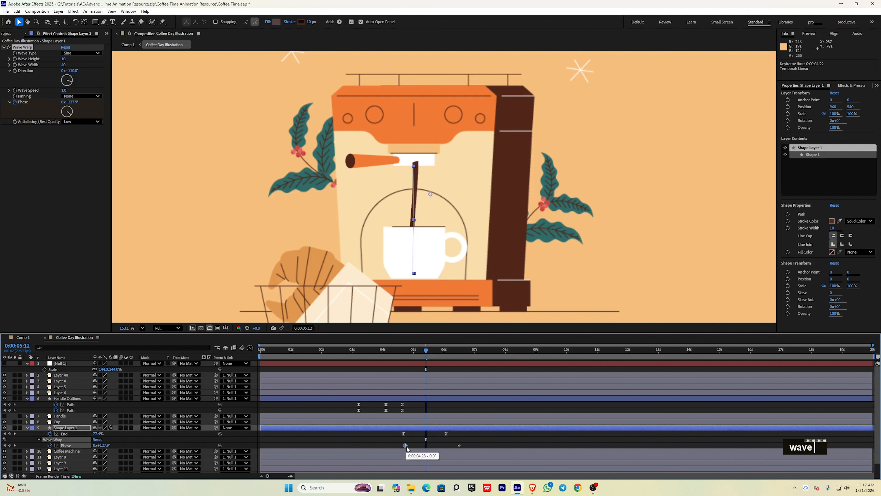
{"action": "left_click", "coordinate": [460, 446]}
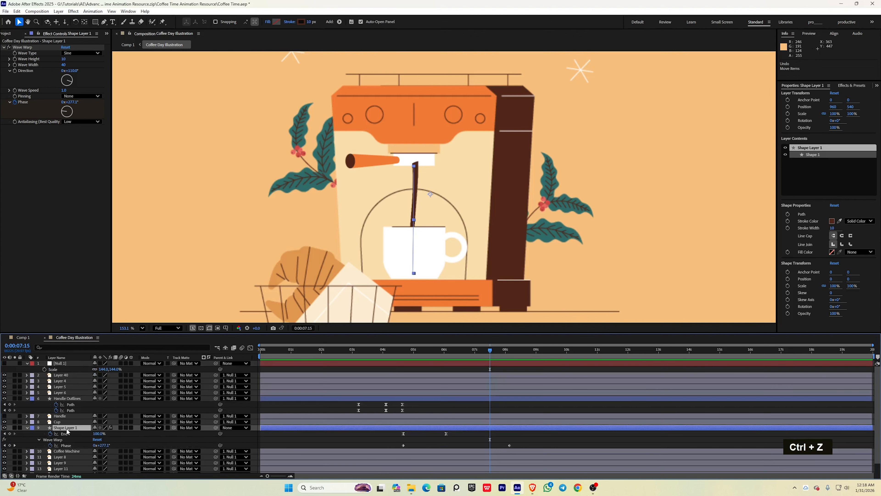
Move Shape Layer 1 to the top of the layer stack, above Null 1, and deselect it
{"action": "left_click_drag", "start_coordinate": [67, 430], "coordinate": [66, 362]}
{"action": "key", "text": "F11"}
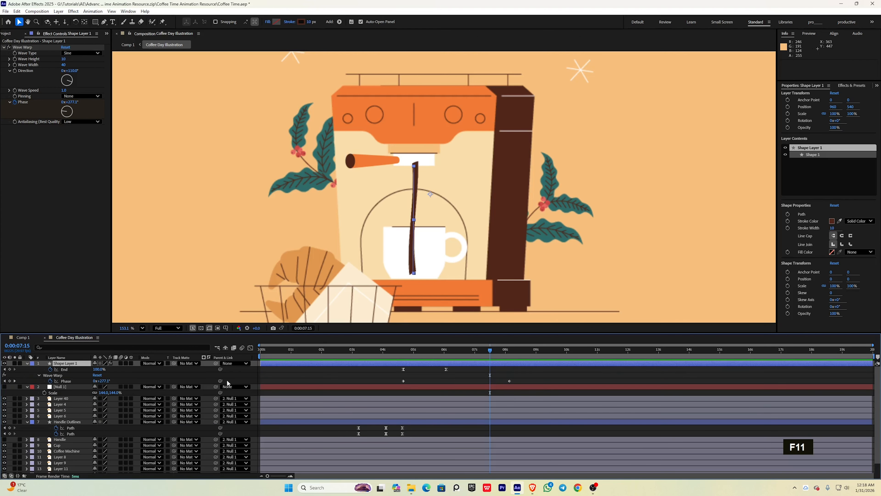
{"action": "left_click", "coordinate": [239, 377]}
Draw a closed Pen shape on a new layer that follows the inside of the cup, with slanted lower corners
{"action": "key", "text": "g"}
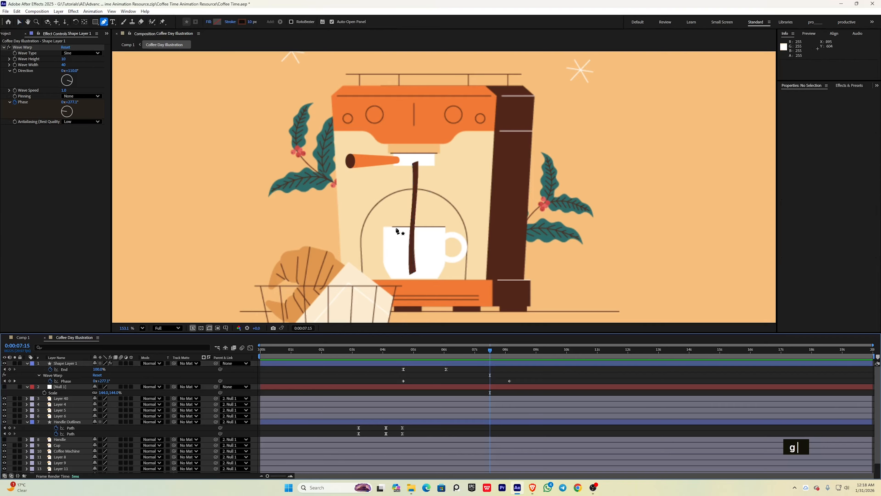
{"action": "left_click", "coordinate": [389, 221]}
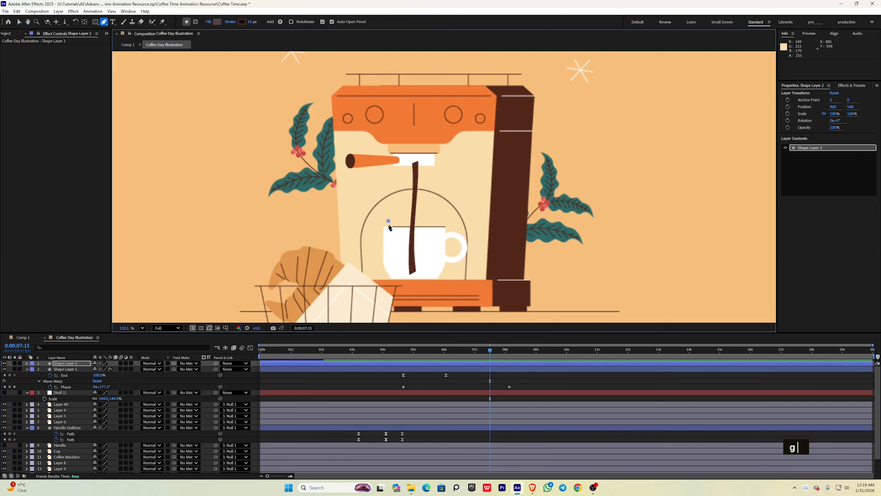
{"action": "left_click", "coordinate": [389, 266]}
{"action": "left_click", "coordinate": [393, 277]}
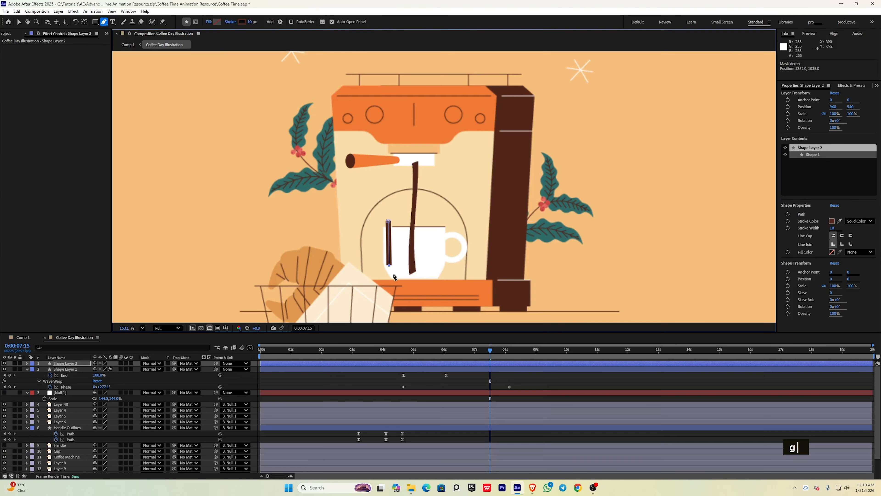
{"action": "left_click", "coordinate": [432, 277]}
{"action": "left_click", "coordinate": [438, 263]}
{"action": "left_click", "coordinate": [443, 228]}
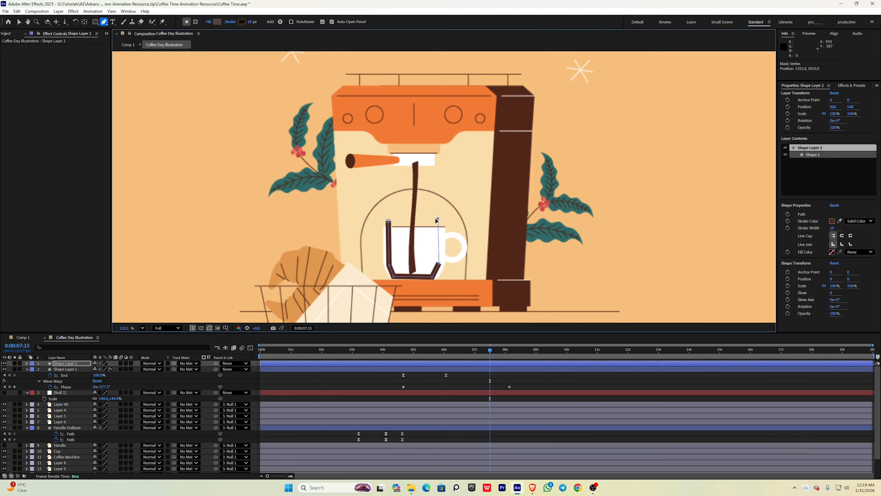
{"action": "left_click", "coordinate": [389, 221]}
Give the cup-interior shape a cream FAF2DF fill without a stroke and adjust its corner points to fit inside the cup
{"action": "left_click", "coordinate": [217, 21]}
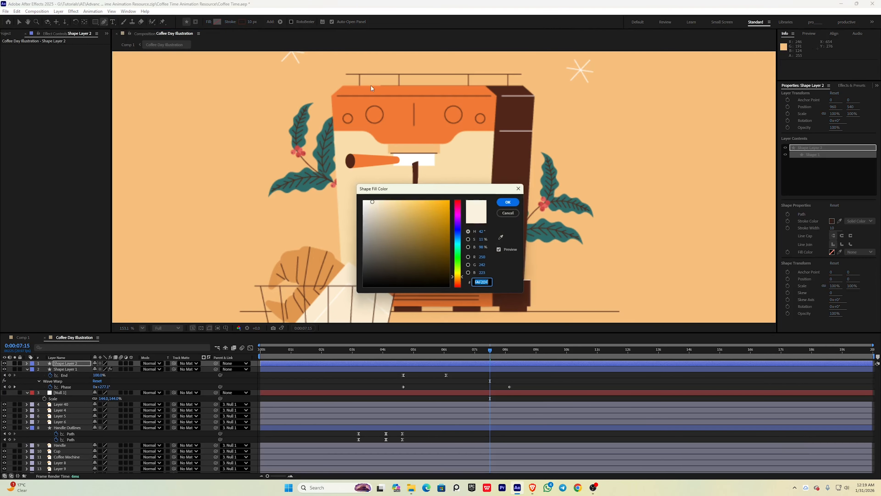
{"action": "left_click", "coordinate": [507, 203]}
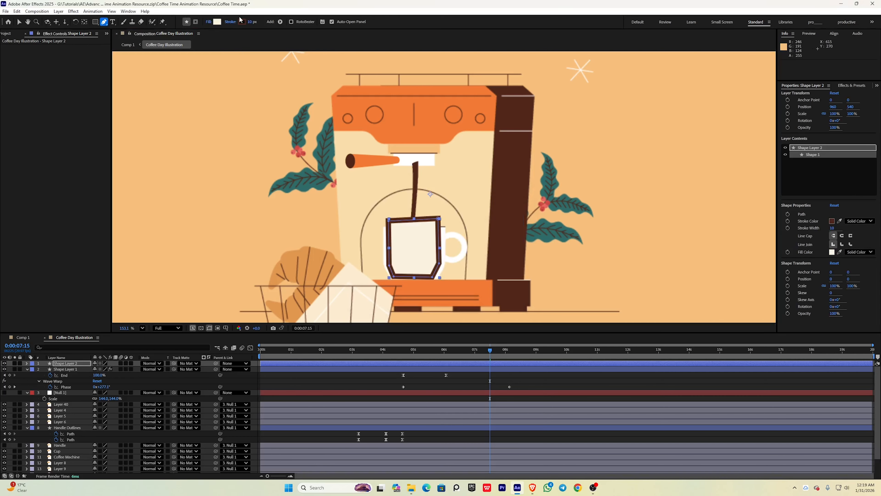
{"action": "key", "text": "ctrl+z"}
{"action": "scroll", "coordinate": [444, 285], "scroll_direction": "up", "scroll_amount": 3}
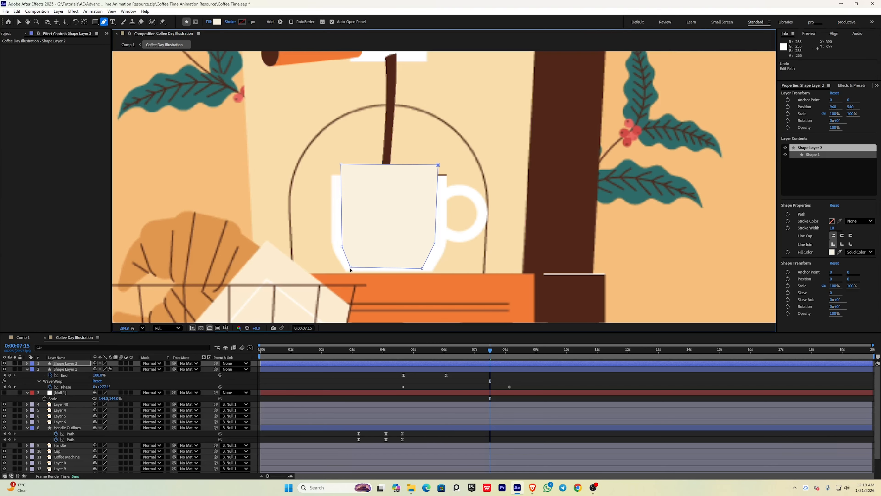
{"action": "left_click_drag", "start_coordinate": [341, 164], "coordinate": [339, 162]}
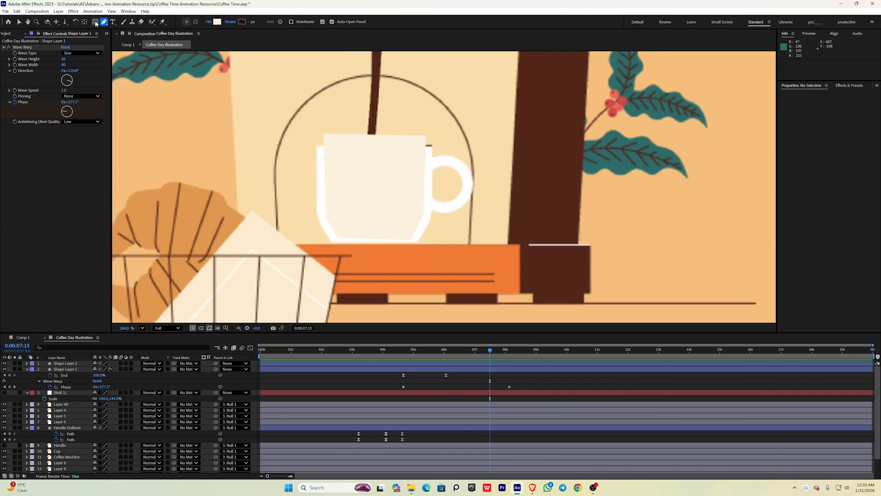
Draw a rectangle on a new layer across the lower half of the cup and fill it with the machine's dark brown
{"action": "left_click", "coordinate": [96, 22]}
{"action": "left_click_drag", "start_coordinate": [285, 183], "coordinate": [458, 244]}
{"action": "left_click", "coordinate": [217, 21]}
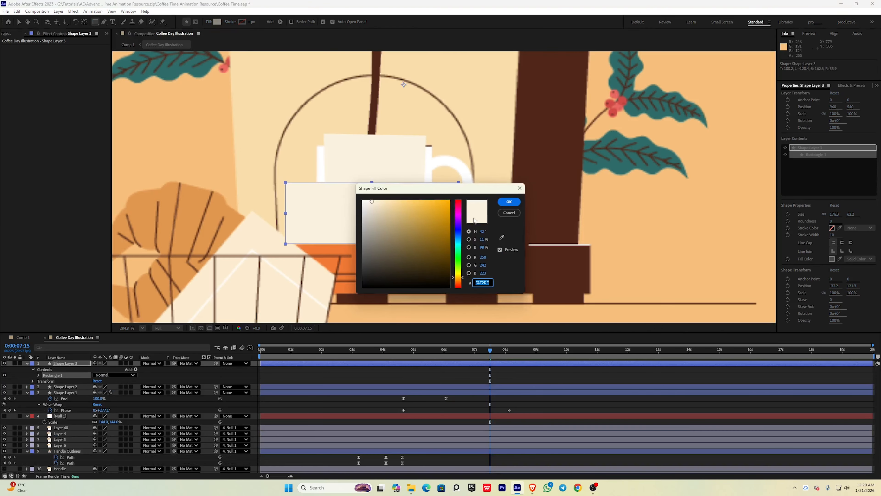
{"action": "left_click", "coordinate": [502, 237]}
{"action": "left_click", "coordinate": [532, 169]}
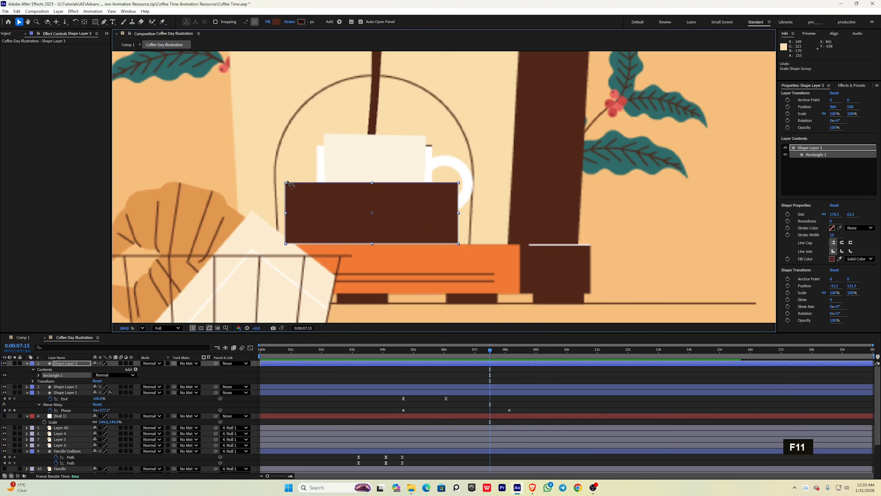
Stretch the brown rectangle over the cup and clip it with Shape Layer 2 as track matte, its upper edge below the rim
{"action": "left_click_drag", "start_coordinate": [287, 185], "coordinate": [286, 157]}
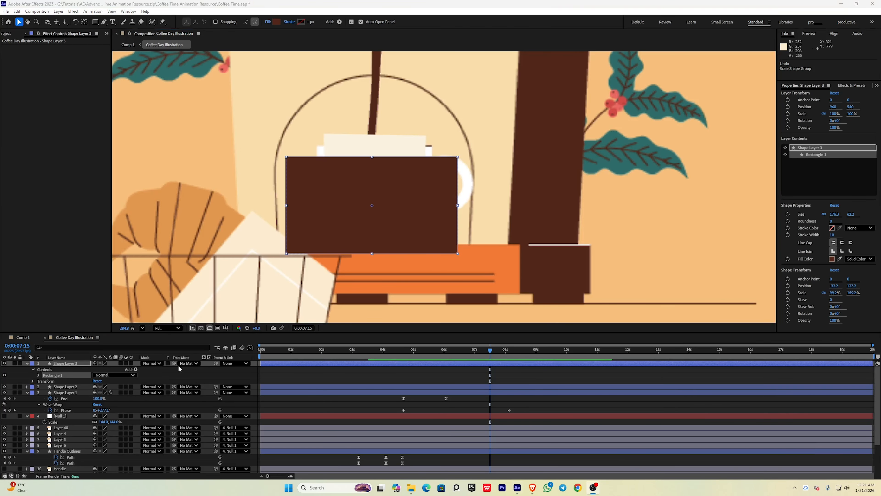
{"action": "left_click_drag", "start_coordinate": [174, 363], "coordinate": [74, 390]}
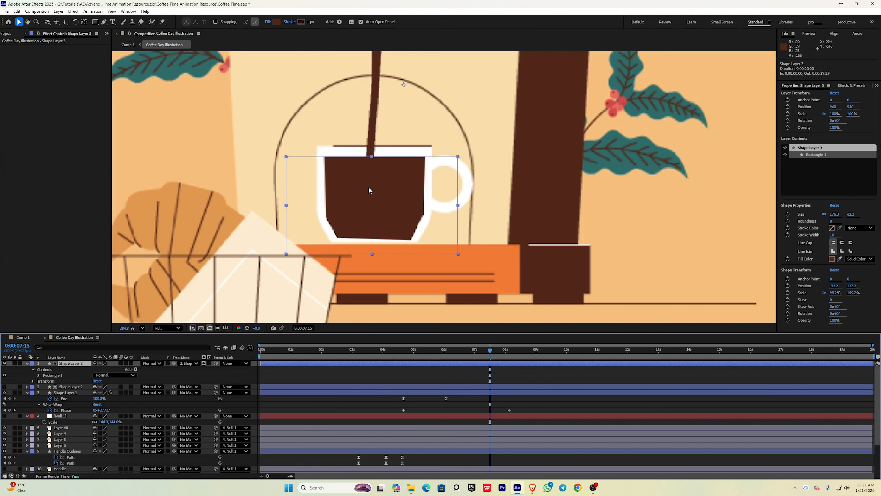
{"action": "left_click_drag", "start_coordinate": [372, 180], "coordinate": [372, 192]}
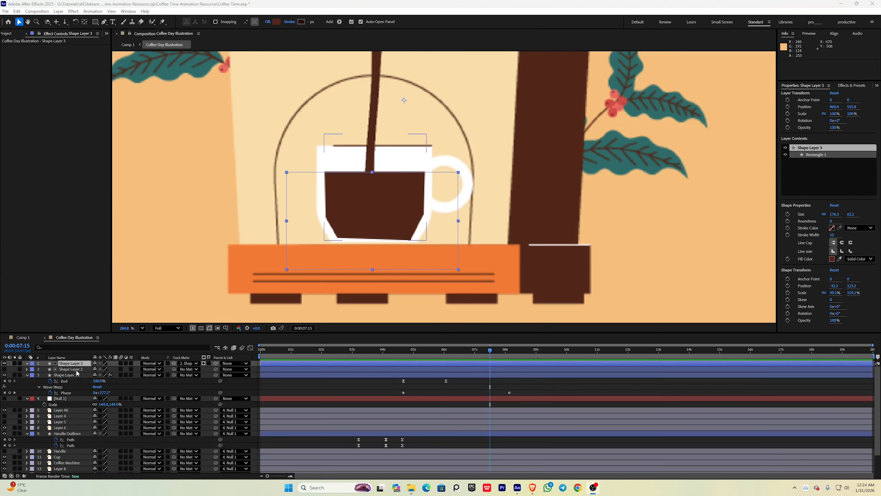
Paste the Wave Warp effect onto Shape Layer 3 with Direction 30° and Wave Width 30
{"action": "key", "text": "ctrl+v"}
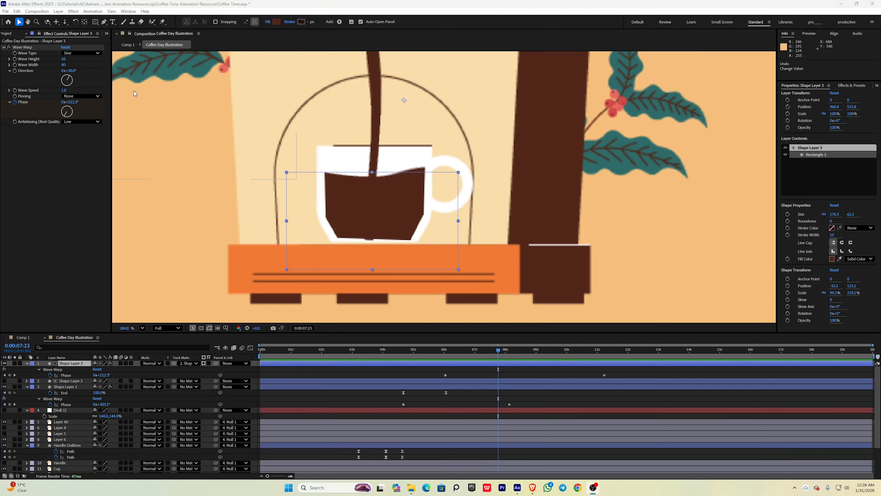
{"action": "left_click", "coordinate": [67, 65]}
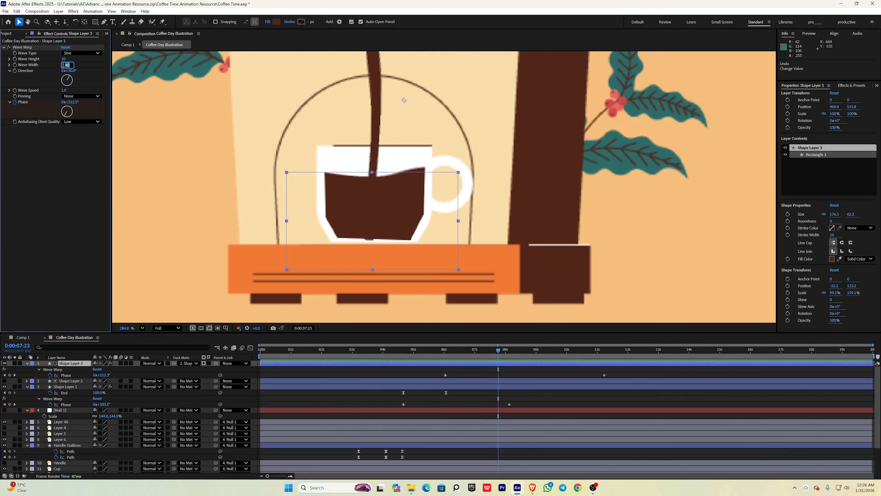
{"action": "type", "text": "3"}
{"action": "type", "text": "0"}
Keyframe Shape Layer 3's Position to rise from Y 633.8 at 0:00:06:01 to its current level at 0:00:08:15
{"action": "type", "text": "p"}
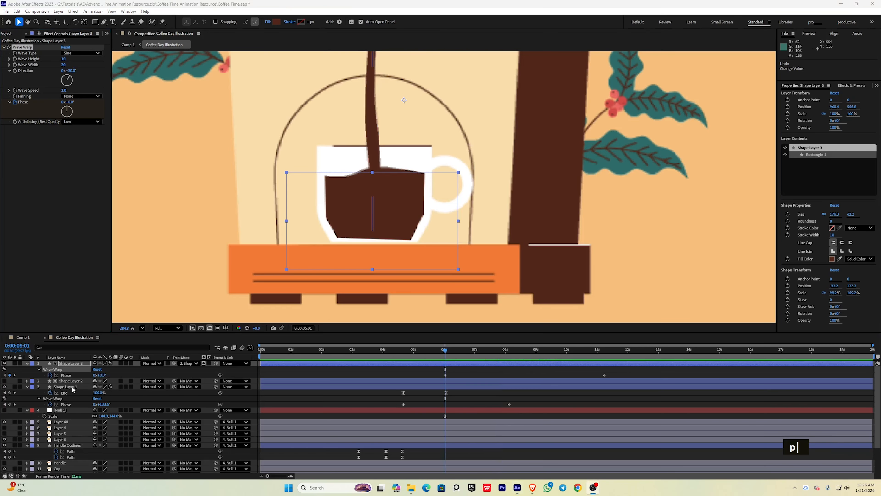
{"action": "left_click", "coordinate": [65, 366]}
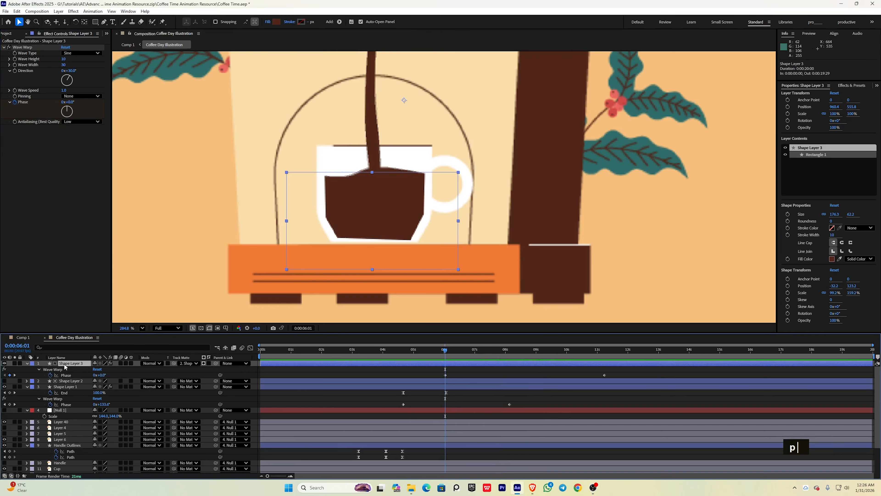
{"action": "key", "text": "p"}
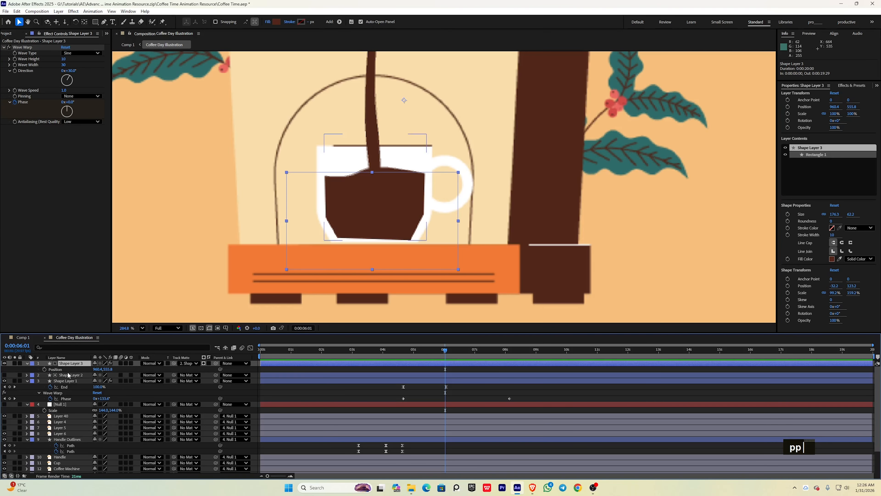
{"action": "left_click", "coordinate": [44, 369]}
{"action": "left_click_drag", "start_coordinate": [446, 369], "coordinate": [520, 370]}
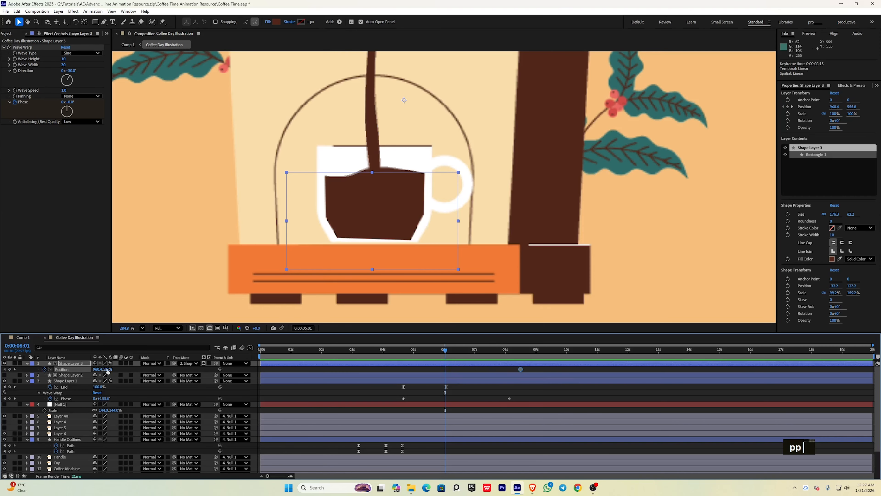
{"action": "left_click_drag", "start_coordinate": [108, 369], "coordinate": [131, 371]}
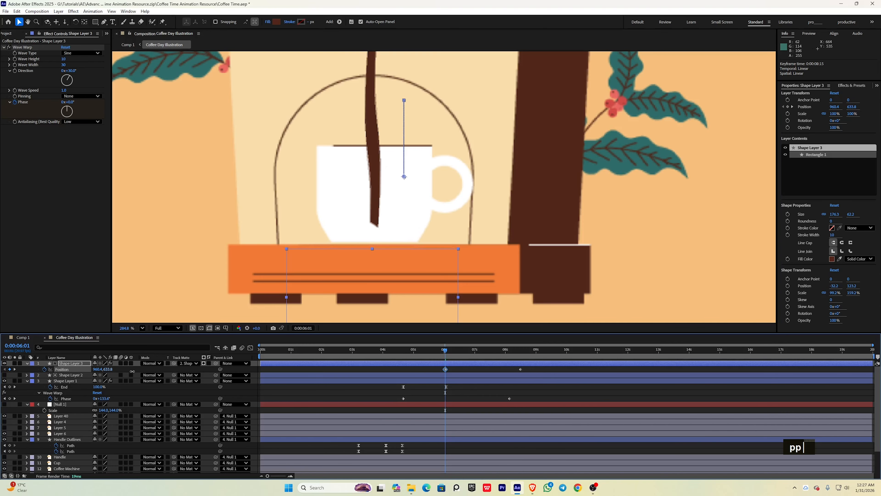
Retime Shape Layer 3's keyframes to start at 0:00:05:20, Easy Ease the Position keyframes and adjust the last one's influence in the speed graph
{"action": "key", "text": "u"}
{"action": "mouse_move", "coordinate": [419, 346]}
{"action": "left_mouse_down"}
{"action": "mouse_move", "coordinate": [439, 347]}
{"action": "mouse_move", "coordinate": [444, 364]}
{"action": "mouse_move", "coordinate": [439, 357]}
{"action": "mouse_move", "coordinate": [465, 354]}
{"action": "mouse_move", "coordinate": [451, 354]}
{"action": "left_mouse_up"}
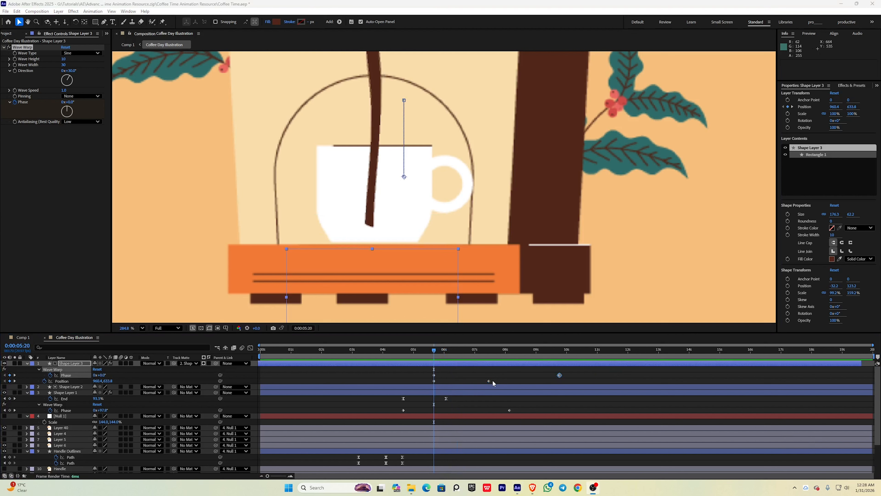
{"action": "left_click_drag", "start_coordinate": [500, 380], "coordinate": [433, 388]}
{"action": "key", "text": "F9"}
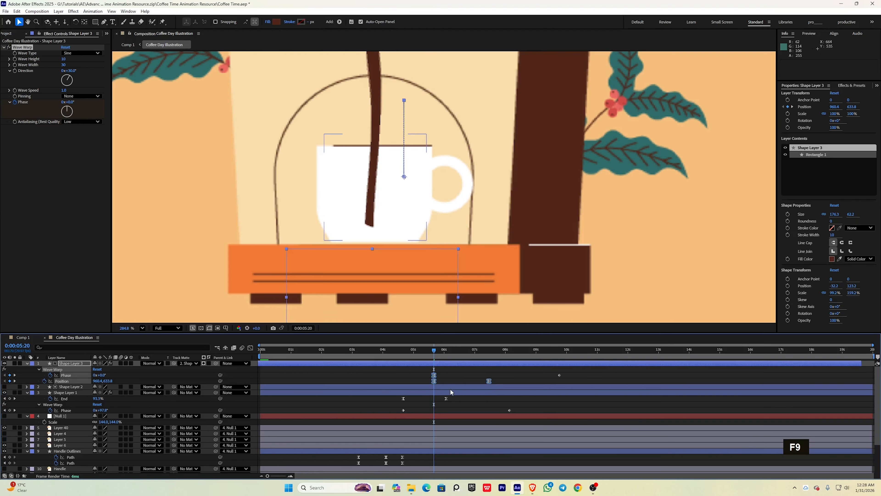
{"action": "left_click", "coordinate": [250, 348]}
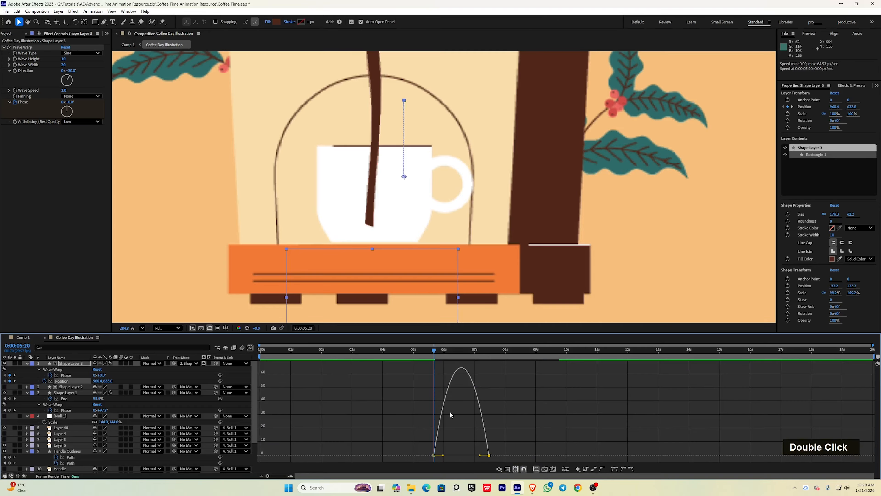
{"action": "left_click_drag", "start_coordinate": [471, 455], "coordinate": [482, 456]}
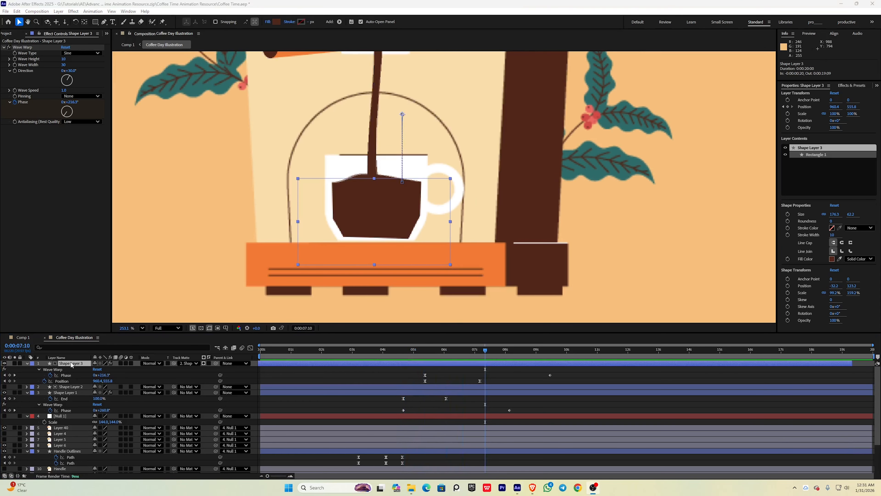
Duplicate Shape Layer 3 and open the fill color of the lower copy for editing
{"action": "key", "text": "ctrl"}
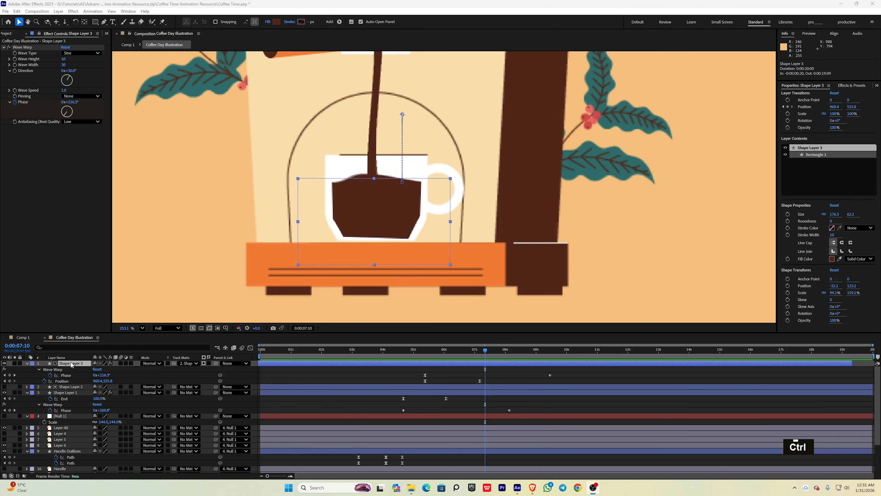
{"action": "key", "text": "ctrl+d"}
{"action": "left_click", "coordinate": [74, 387]}
{"action": "left_click", "coordinate": [77, 364]}
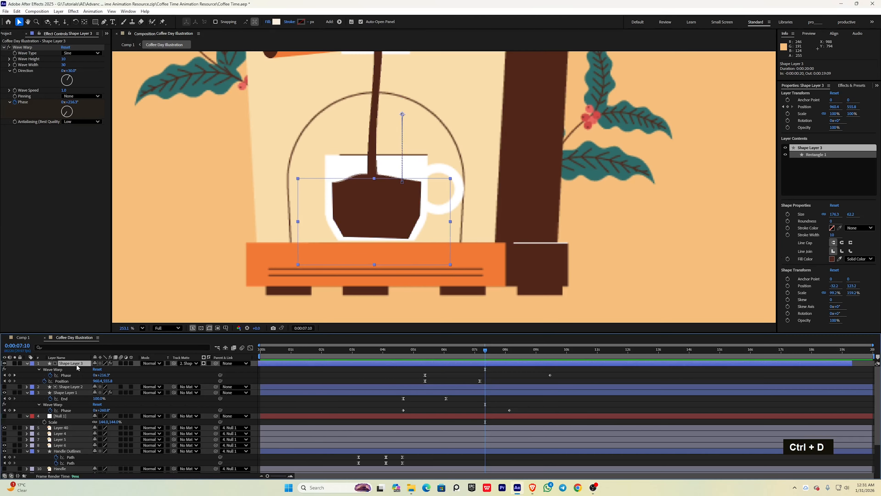
{"action": "key", "text": "ctrl+d"}
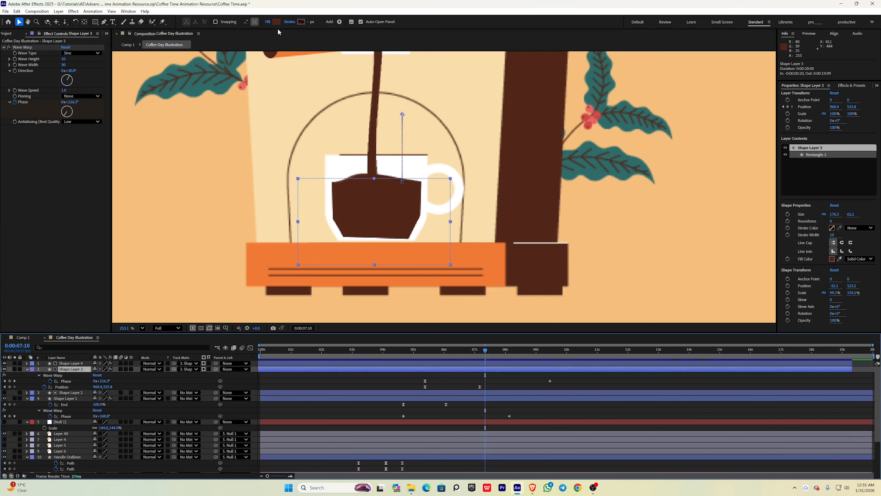
{"action": "left_click", "coordinate": [277, 22]}
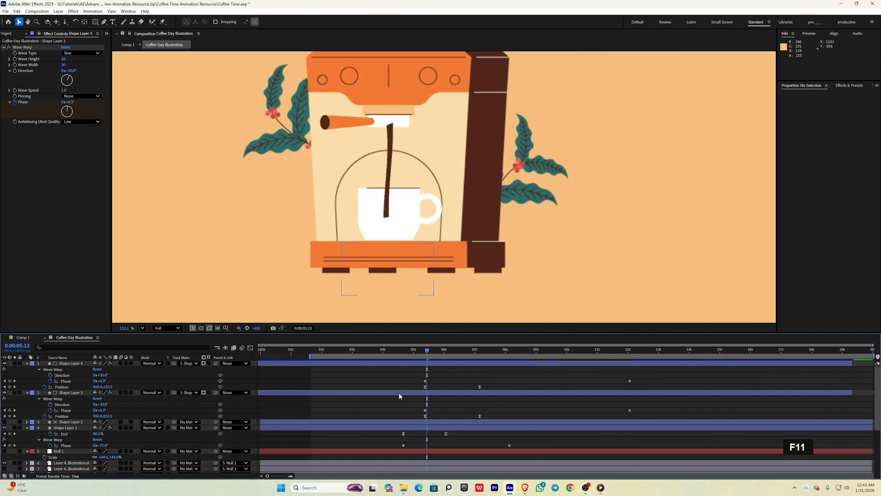
Shift Shape Layer 3 in time to start at -0:00:00:12 so its coffee wave trails Shape Layer 4's
{"action": "left_click", "coordinate": [399, 393]}
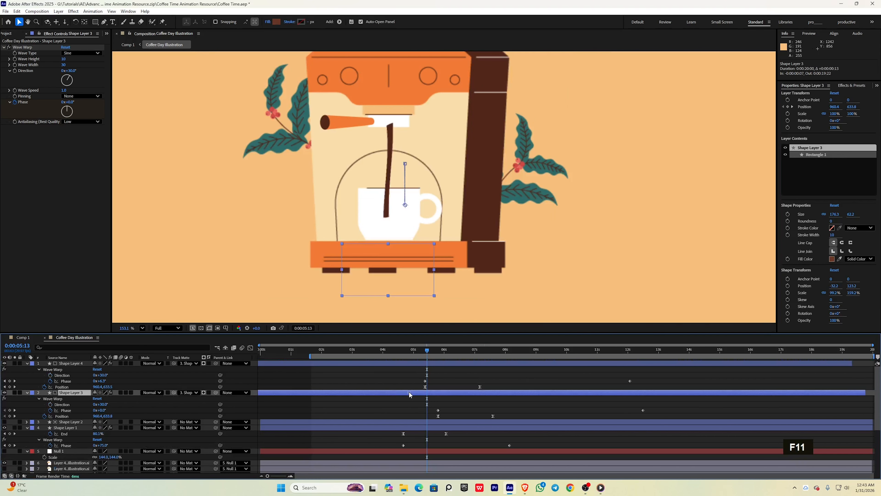
{"action": "left_click_drag", "start_coordinate": [433, 356], "coordinate": [428, 354]}
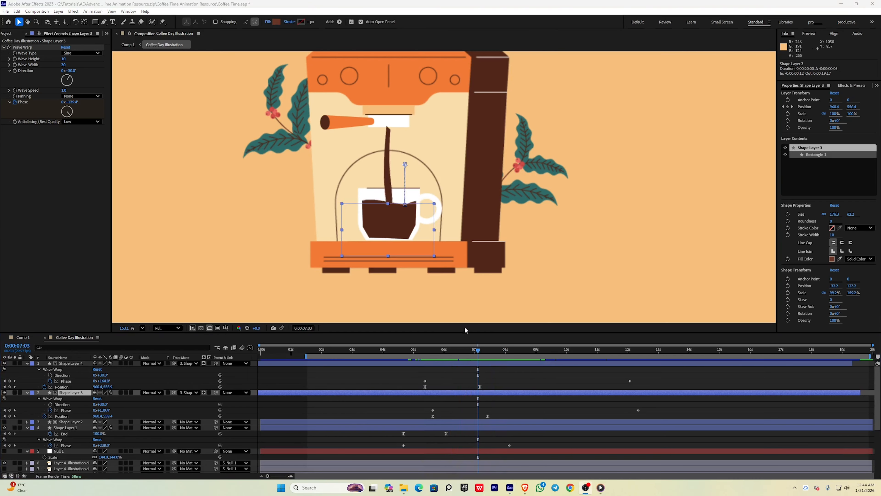
Try keyframing Shape Layers 3 and 4's Wave Warp Direction from 0:00:07:03, reaching 0° at 0:00:07:21, and preview the result
{"action": "left_click", "coordinate": [15, 71]}
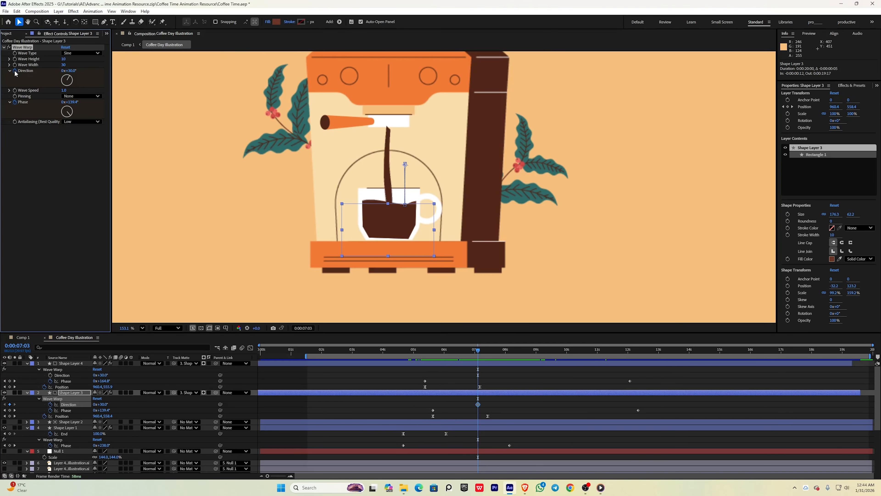
{"action": "left_click", "coordinate": [463, 363]}
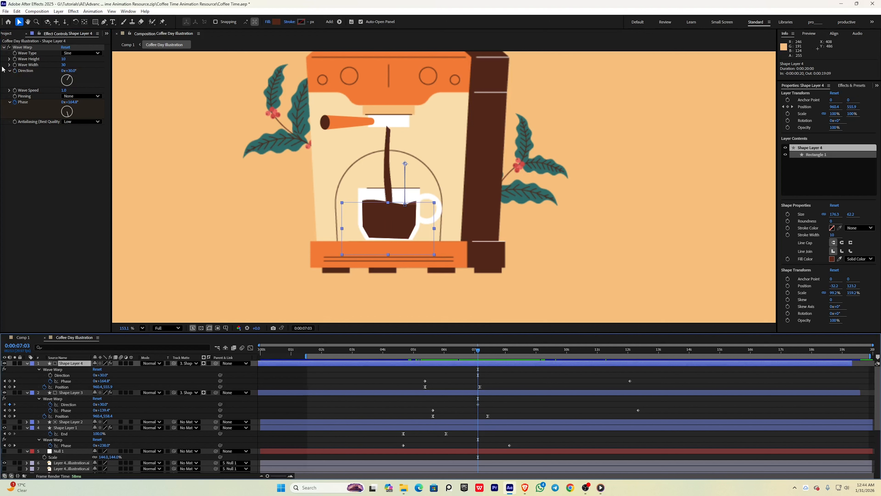
{"action": "left_click", "coordinate": [15, 71]}
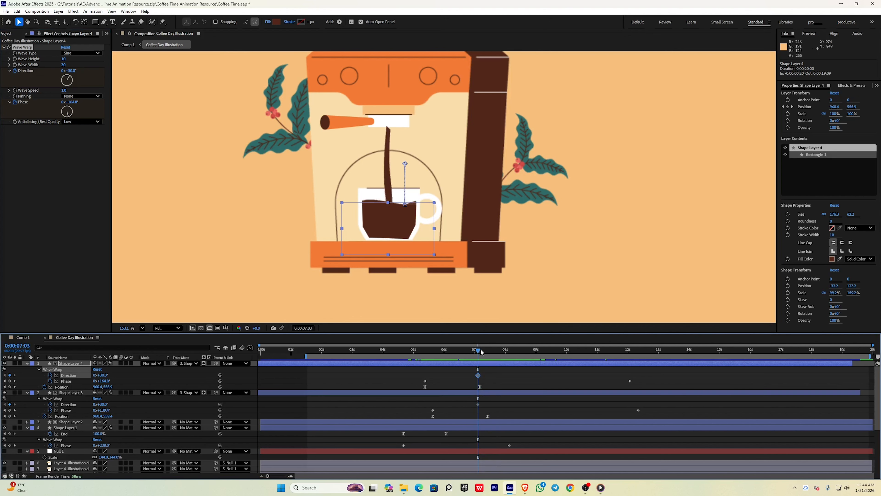
{"action": "left_click_drag", "start_coordinate": [479, 352], "coordinate": [496, 353]}
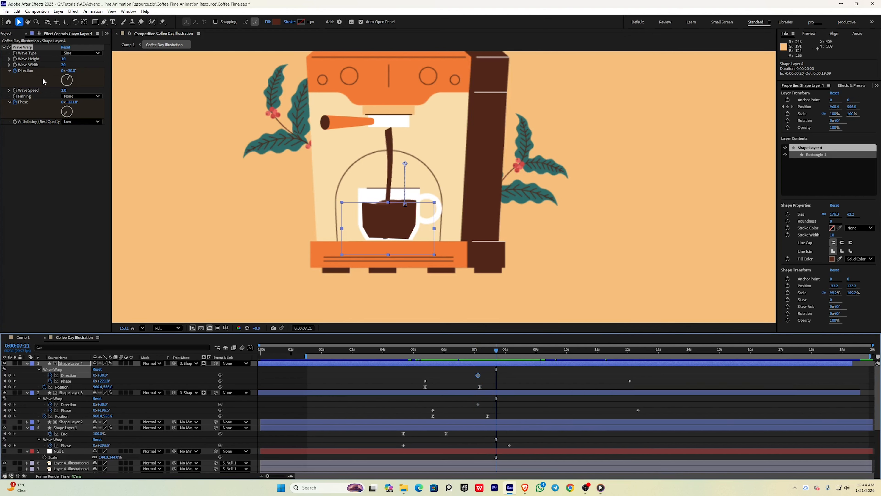
{"action": "left_click", "coordinate": [71, 71]}
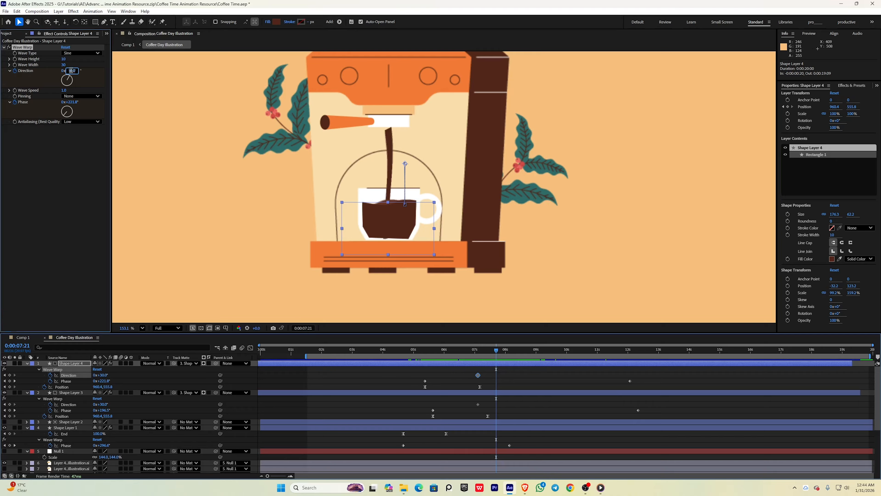
{"action": "type", "text": "0"}
{"action": "key", "text": "Return"}
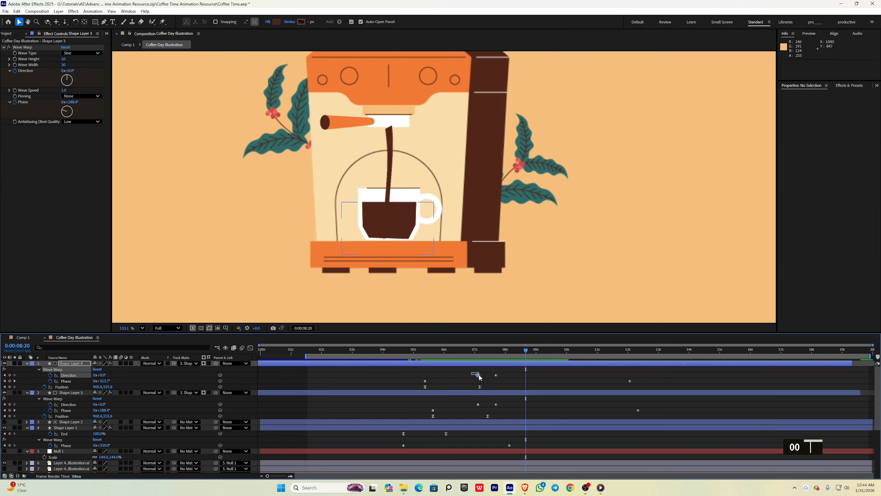
{"action": "key", "text": "space"}
{"action": "left_click", "coordinate": [478, 404], "text": "ctrl"}
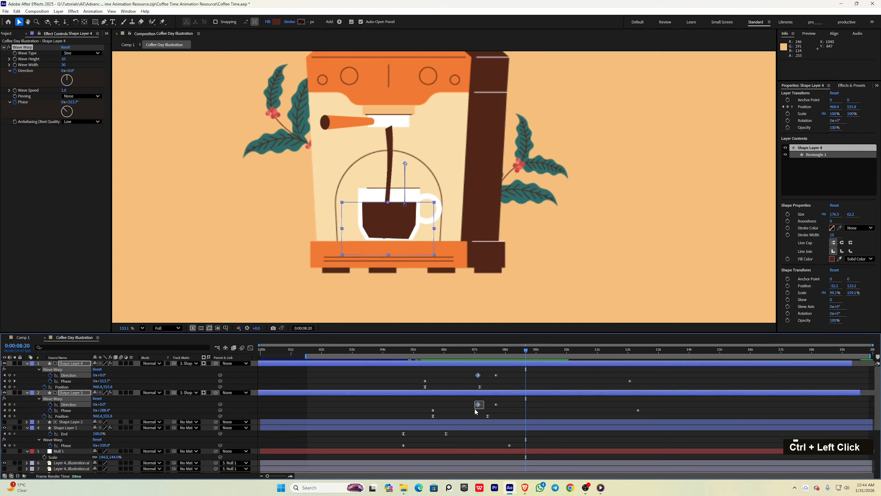
{"action": "left_click", "coordinate": [478, 375], "text": "shift"}
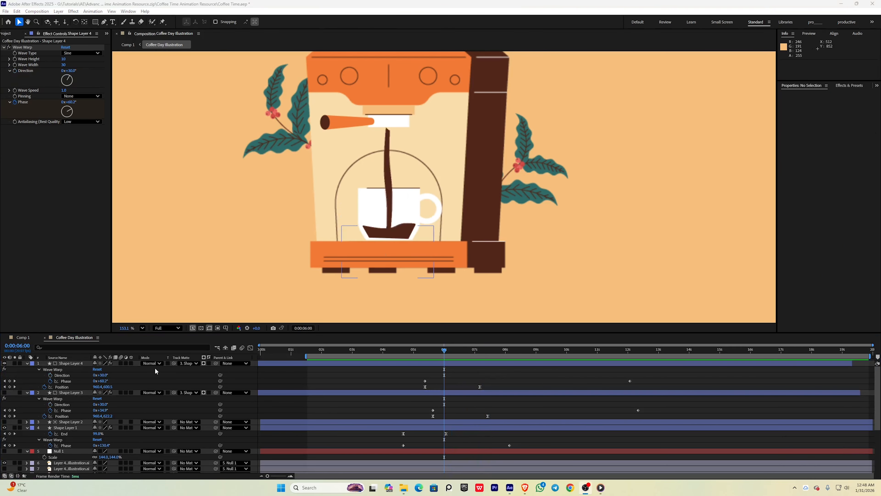
Add Wave Warp Direction keyframes to Shape Layers 4 and 3 at 0:00:06:00
{"action": "left_click", "coordinate": [270, 363]}
{"action": "key", "text": "ctrl+Down"}
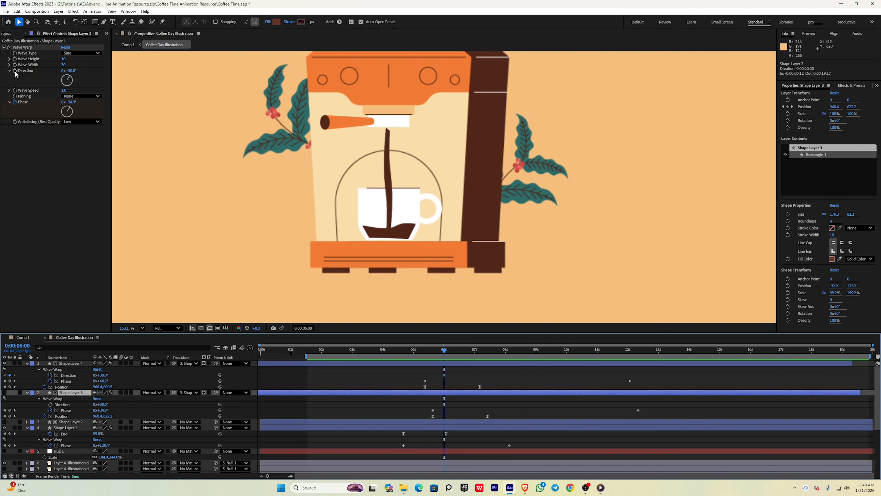
{"action": "left_click", "coordinate": [15, 71]}
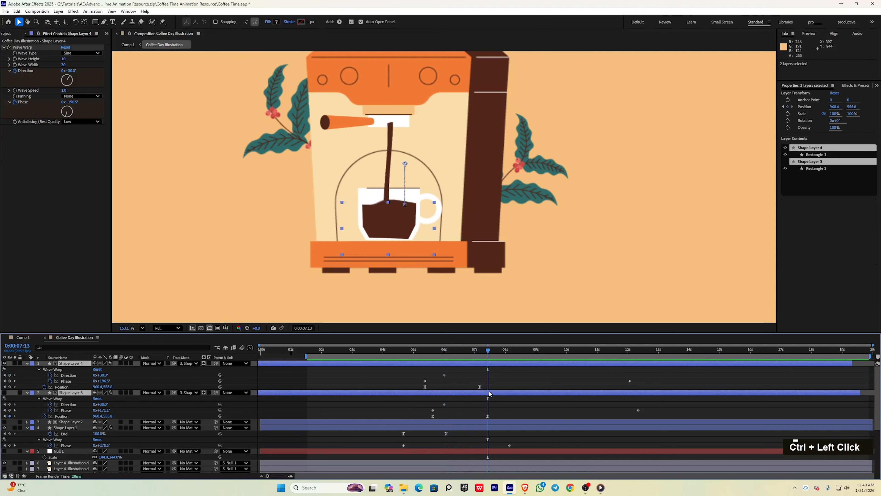
Set Shape Layer 4's Direction to 20° at 0:00:07:13, copy that keyframe to Shape Layer 3 and move both layers' first Direction keyframes earlier
{"action": "left_click", "coordinate": [71, 71]}
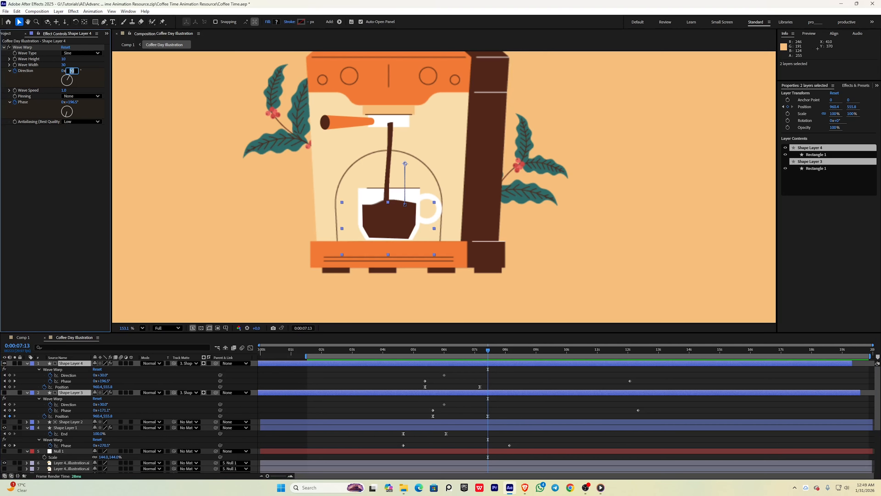
{"action": "type", "text": "20"}
{"action": "key", "text": "Return"}
{"action": "key", "text": "ctrl+c"}
{"action": "double_click", "coordinate": [493, 404]}
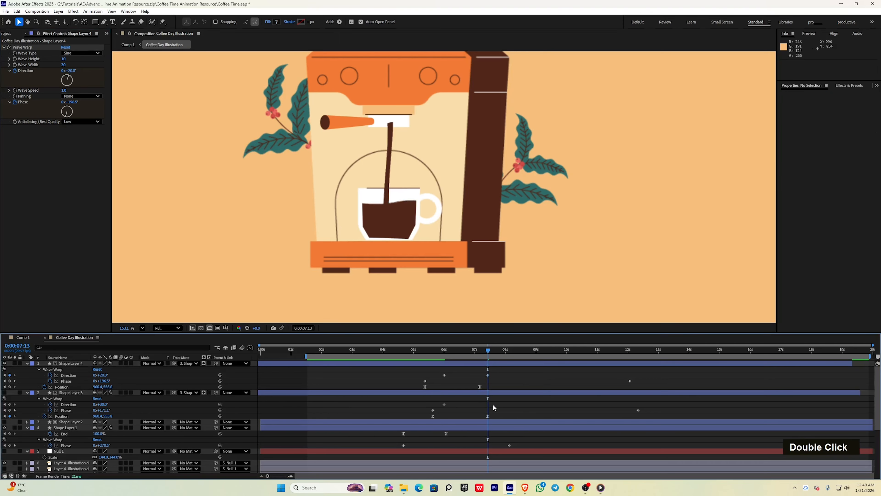
{"action": "left_click", "coordinate": [490, 395]}
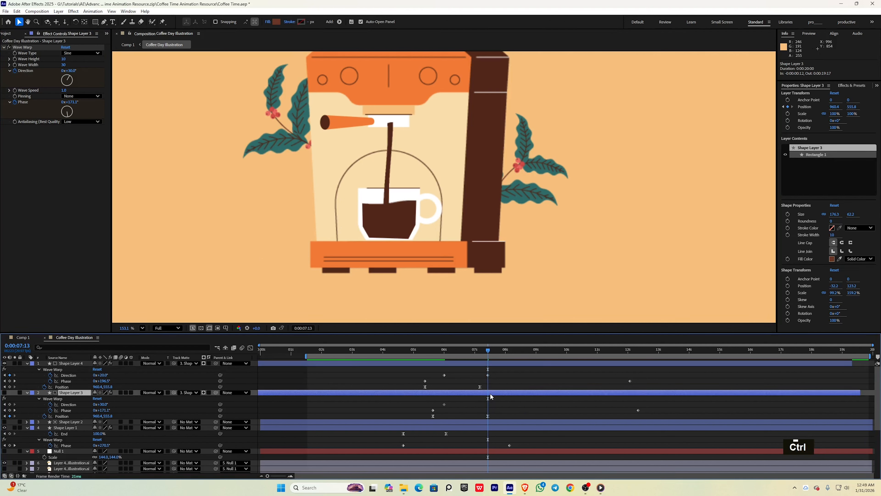
{"action": "key", "text": "ctrl+v"}
{"action": "left_click_drag", "start_coordinate": [452, 370], "coordinate": [420, 405]}
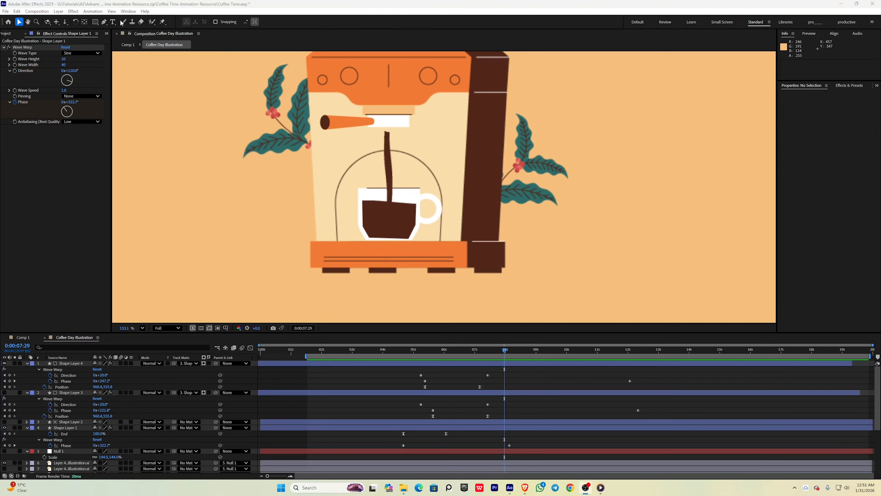
Draw a rectangle covering the coffee stream from the spout to the cup's bottom and use it as Shape Layer 1's track matte
{"action": "left_click", "coordinate": [95, 21]}
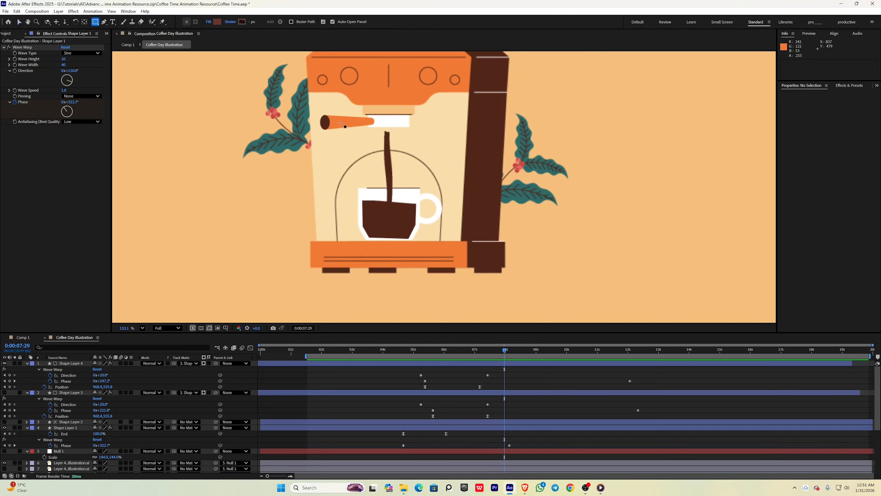
{"action": "mouse_move", "coordinate": [352, 127]}
{"action": "left_mouse_down"}
{"action": "mouse_move", "coordinate": [416, 195]}
{"action": "mouse_move", "coordinate": [424, 237]}
{"action": "left_mouse_up"}
{"action": "key", "text": "v"}
{"action": "left_click", "coordinate": [66, 450]}
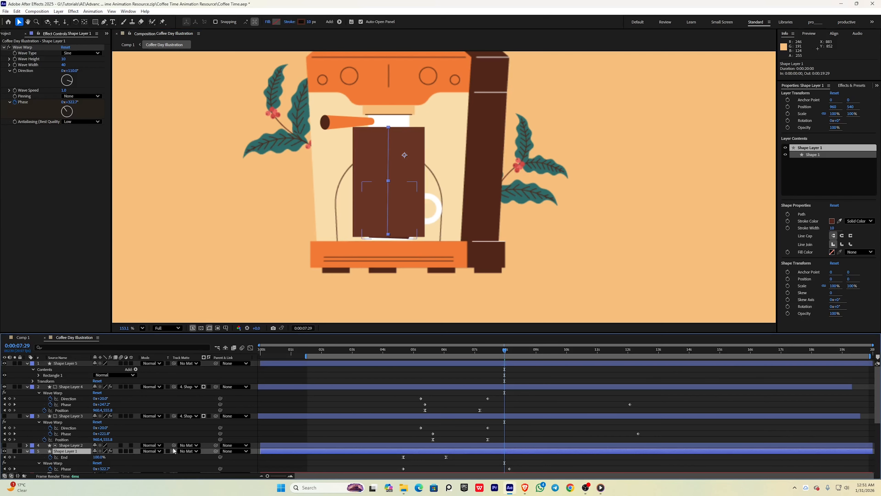
{"action": "left_click_drag", "start_coordinate": [174, 451], "coordinate": [73, 365]}
{"action": "key", "text": "ctrl+z"}
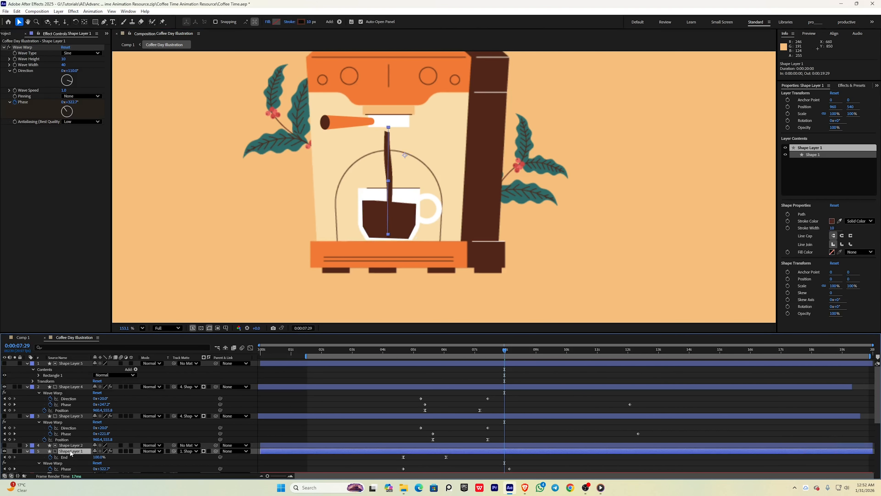
Move Shape Layer 1 up to Y 531 and scale it to about 91.3% by 108.7%, checking the stream across the pour
{"action": "key", "text": "p"}
{"action": "left_click_drag", "start_coordinate": [110, 457], "coordinate": [107, 457]}
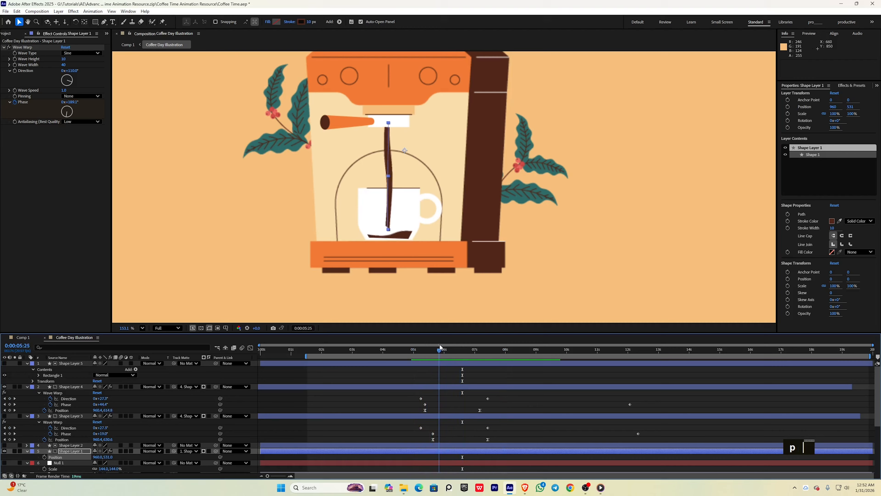
{"action": "left_click_drag", "start_coordinate": [440, 347], "coordinate": [441, 348]}
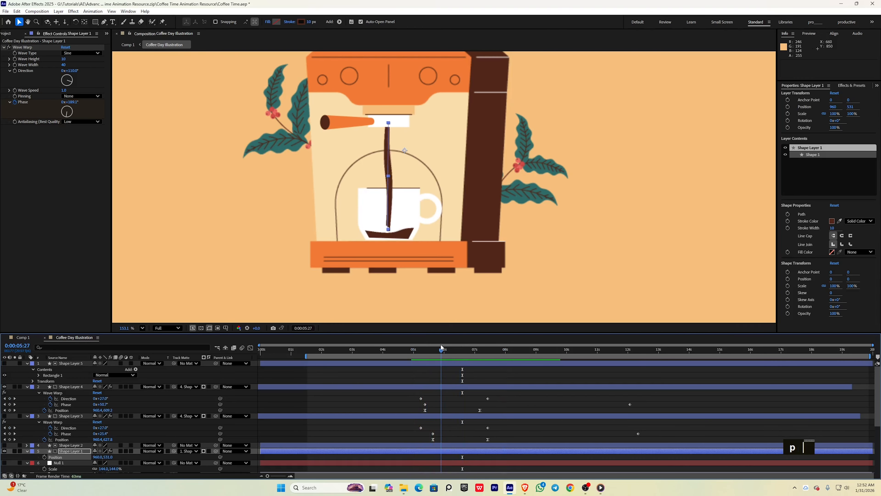
{"action": "left_click_drag", "start_coordinate": [389, 229], "coordinate": [387, 235]}
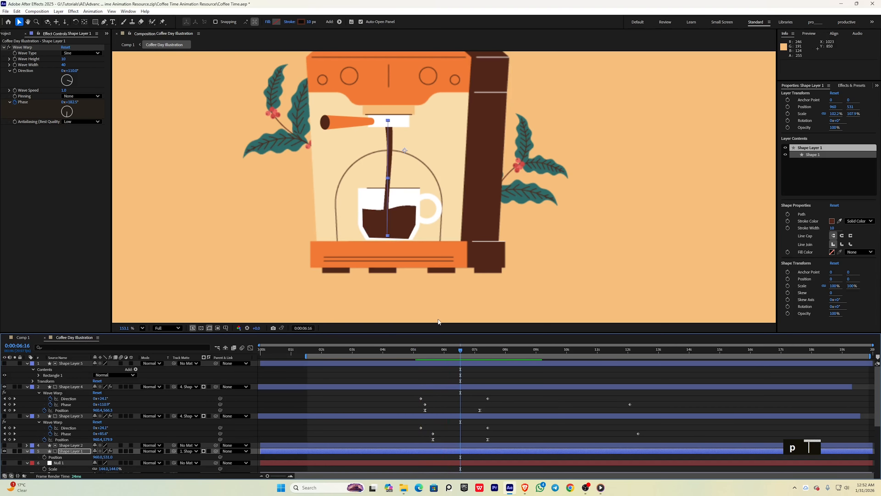
{"action": "left_click_drag", "start_coordinate": [460, 349], "coordinate": [436, 350]}
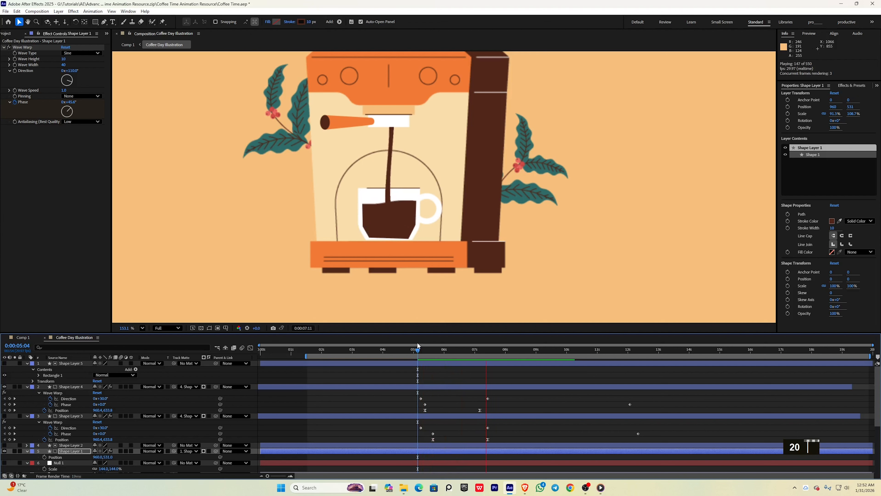
{"action": "left_click_drag", "start_coordinate": [436, 347], "coordinate": [479, 349]}
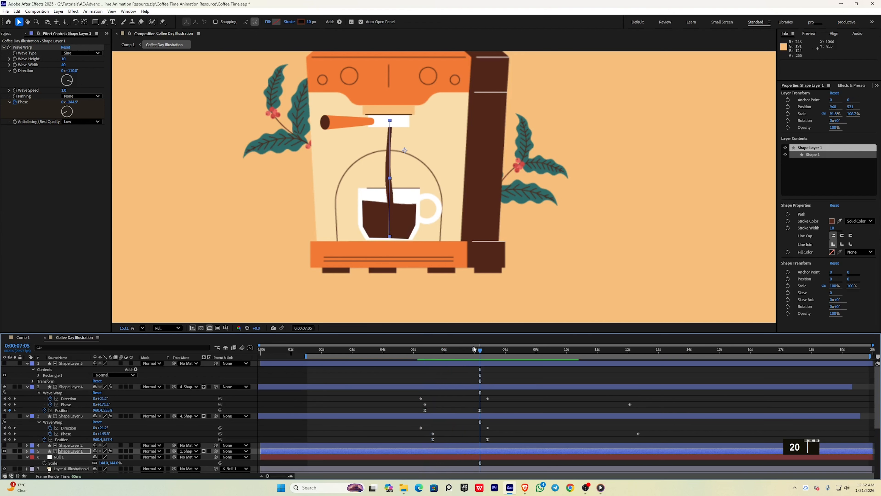
Try adding a third Trim Paths End keyframe to Shape Layer 1 at 0:00:06:22 and changing its value
{"action": "key", "text": "u"}
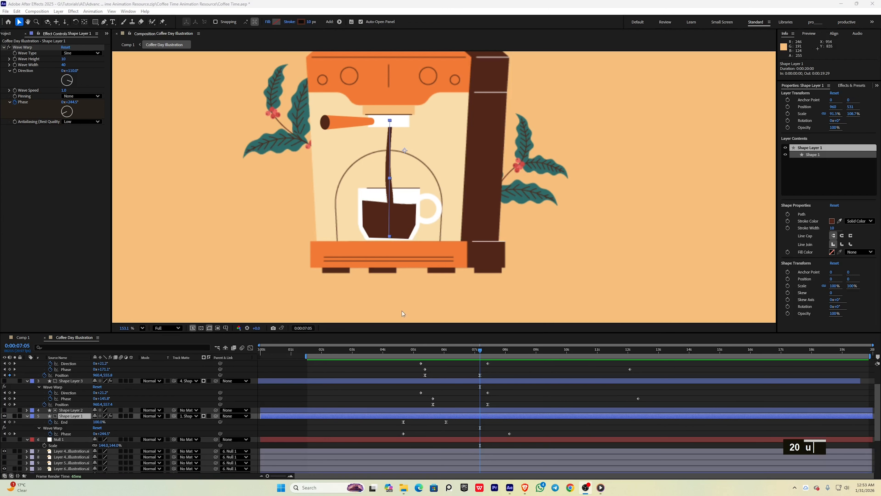
{"action": "left_click", "coordinate": [10, 421]}
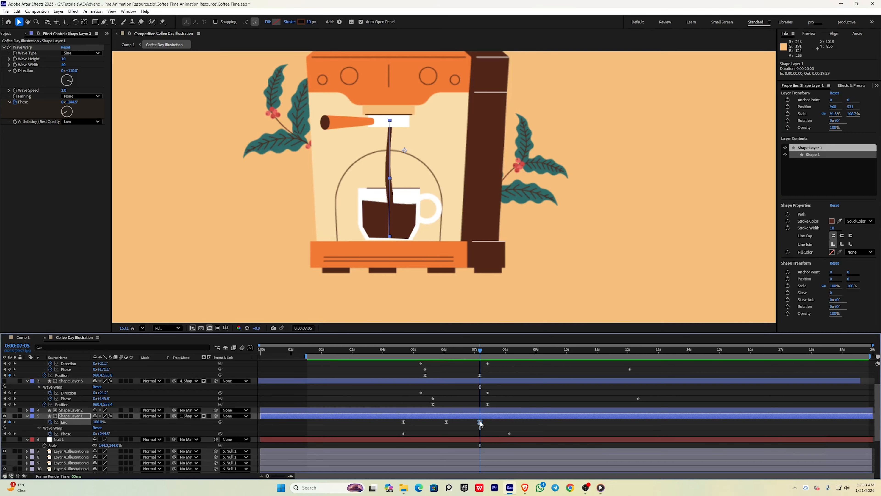
{"action": "left_click_drag", "start_coordinate": [480, 421], "coordinate": [467, 422]}
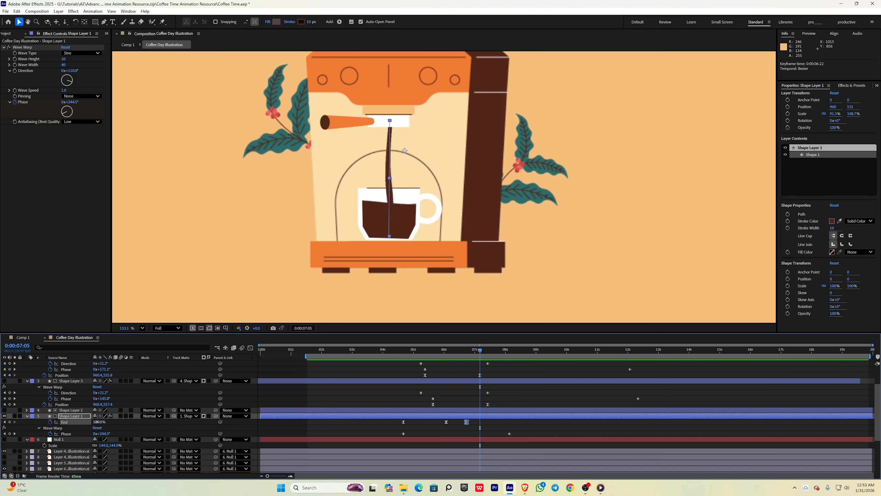
{"action": "left_click_drag", "start_coordinate": [97, 422], "coordinate": [92, 422]}
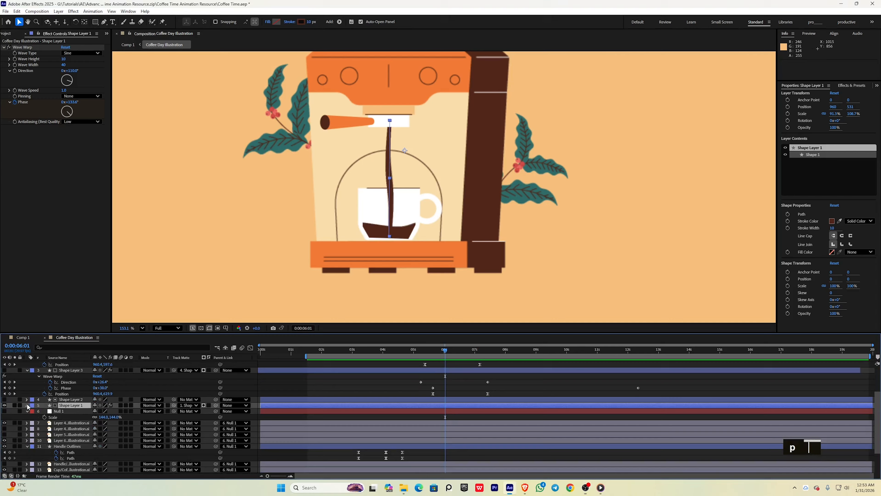
Keyframe Shape Layer 1's Trim Paths Start from 0% at 0:00:06:22 to 100% at 0:00:07:17 and Easy Ease both keyframes
{"action": "left_click", "coordinate": [27, 404]}
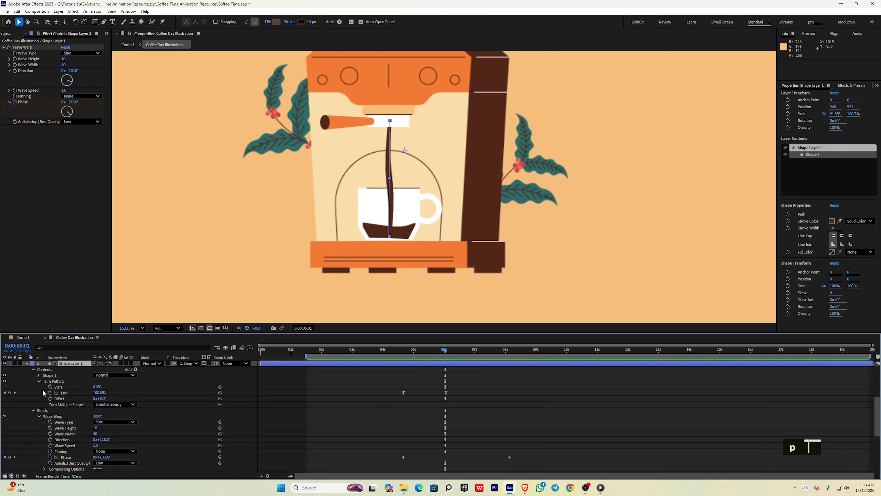
{"action": "left_click_drag", "start_coordinate": [447, 352], "coordinate": [467, 351]}
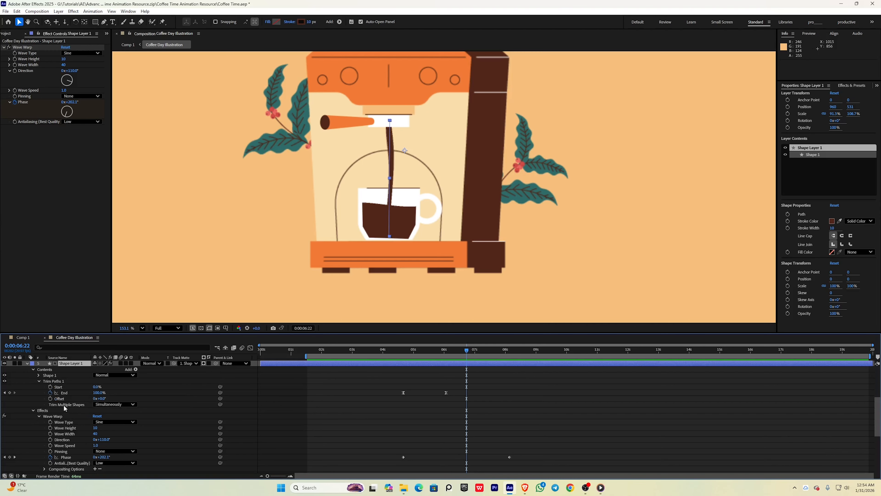
{"action": "left_click", "coordinate": [50, 387]}
{"action": "left_click_drag", "start_coordinate": [467, 351], "coordinate": [493, 354]}
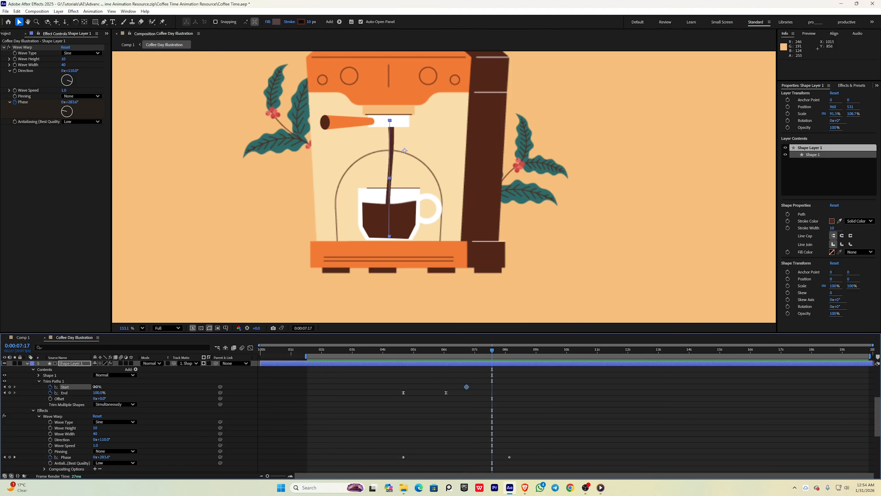
{"action": "left_click_drag", "start_coordinate": [95, 386], "coordinate": [128, 384]}
{"action": "left_click_drag", "start_coordinate": [512, 385], "coordinate": [464, 393]}
{"action": "key", "text": "F9"}
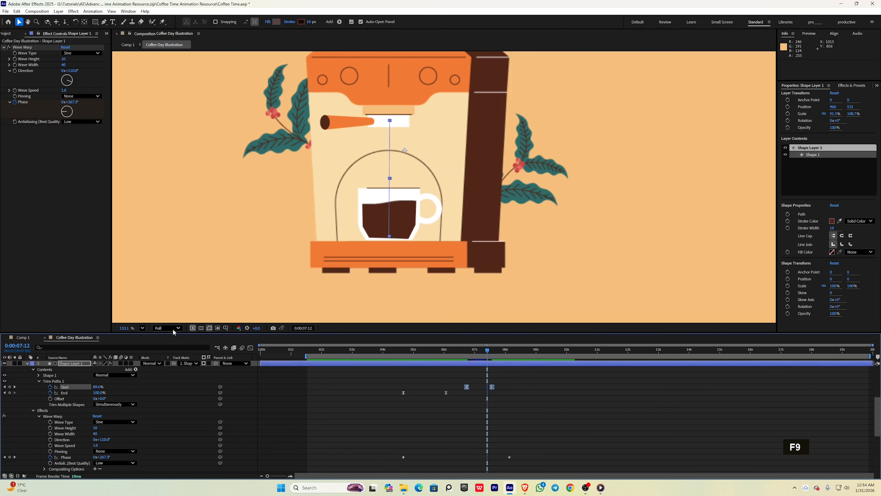
Adjust the influence of Shape Layer 1's last Start keyframe in the Graph Editor
{"action": "left_click", "coordinate": [250, 348]}
{"action": "left_click_drag", "start_coordinate": [518, 436], "coordinate": [482, 460]}
{"action": "left_click_drag", "start_coordinate": [488, 455], "coordinate": [485, 455]}
{"action": "left_click", "coordinate": [250, 347]}
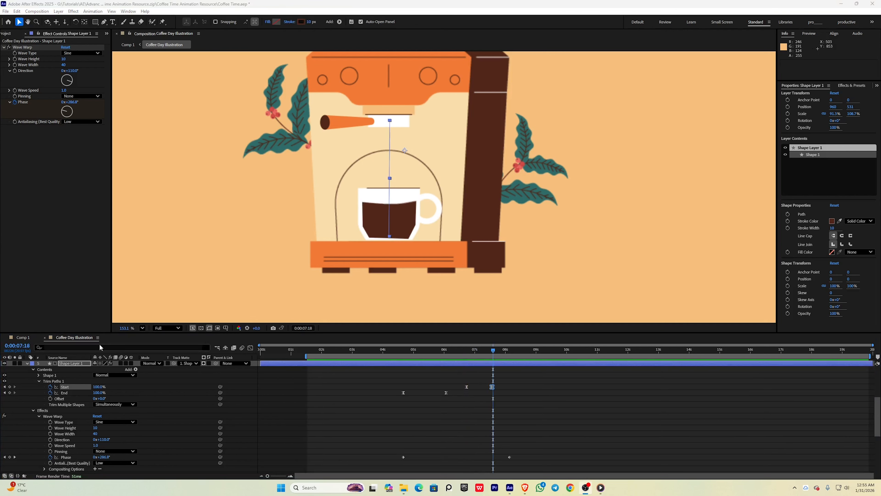
Duplicate Shape Layer 1 and reveal the copy's keyframed properties
{"action": "left_click", "coordinate": [77, 364]}
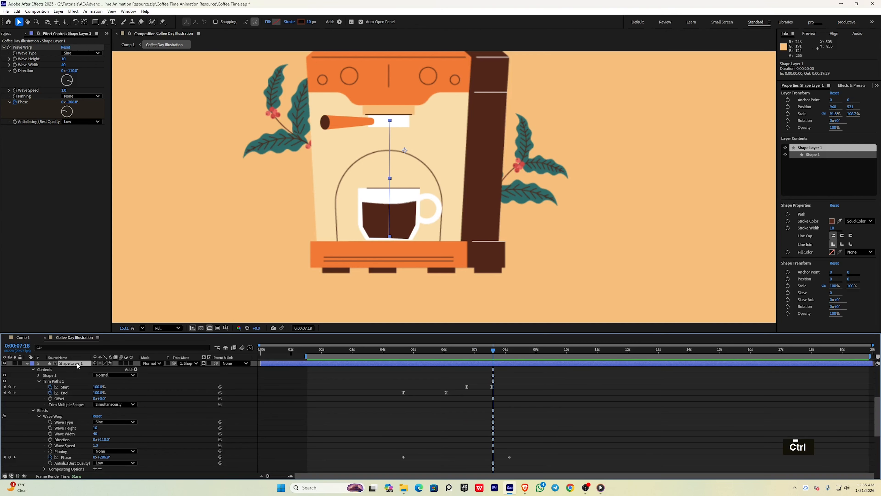
{"action": "key", "text": "ctrl+d"}
{"action": "scroll", "coordinate": [83, 396], "scroll_direction": "up", "scroll_amount": 3}
{"action": "key", "text": "u"}
{"action": "scroll", "coordinate": [96, 424], "scroll_direction": "down", "scroll_amount": 2}
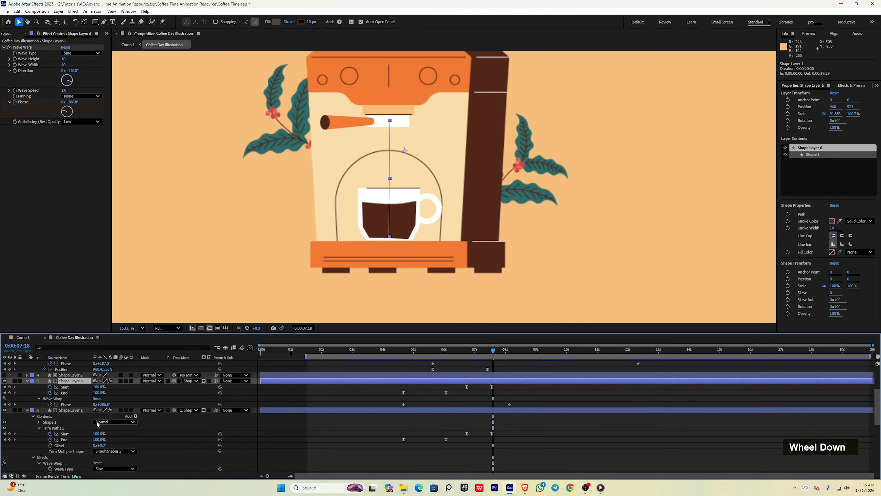
Remove the Trim Paths Start and End keyframes from Shape Layer 6 at 0:00:07:01
{"action": "left_click_drag", "start_coordinate": [429, 348], "coordinate": [487, 351]}
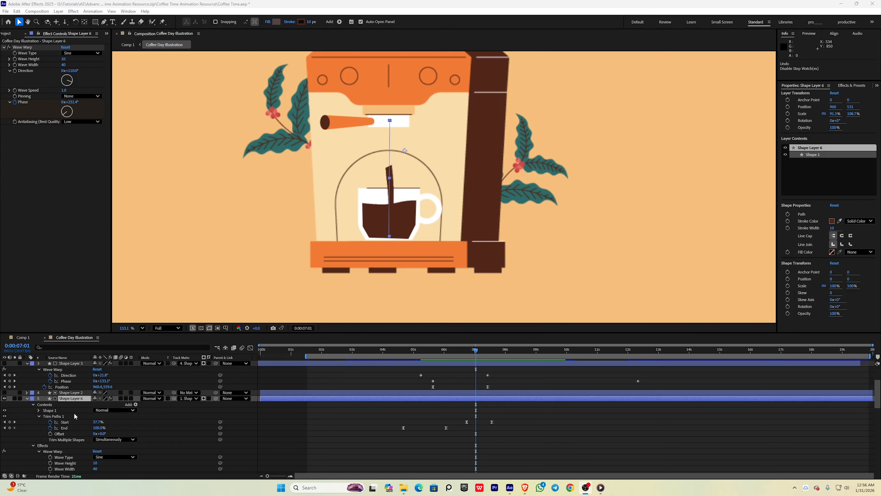
{"action": "left_click", "coordinate": [51, 422]}
{"action": "left_click", "coordinate": [50, 428]}
{"action": "left_click", "coordinate": [21, 404]}
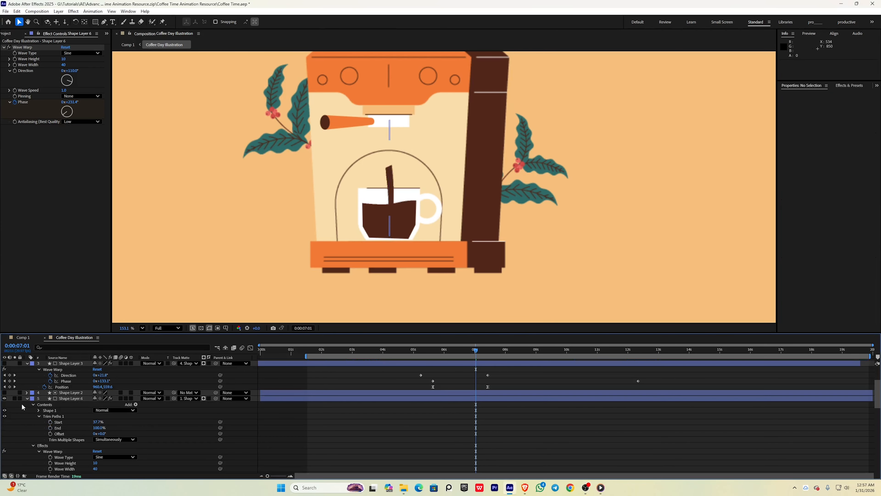
Isolate Shape Layer 6 and shorten its stroke to a small segment with Trim Paths Start 52.7% and End 65.0%
{"action": "left_click", "coordinate": [14, 398]}
{"action": "left_click", "coordinate": [100, 428]}
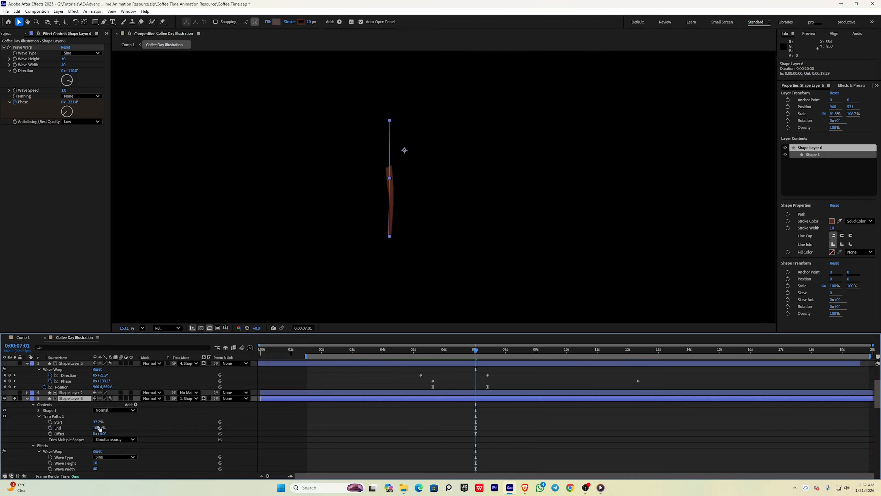
{"action": "mouse_move", "coordinate": [100, 428]}
{"action": "left_mouse_down"}
{"action": "mouse_move", "coordinate": [88, 428]}
{"action": "mouse_move", "coordinate": [106, 433]}
{"action": "mouse_move", "coordinate": [38, 432]}
{"action": "left_mouse_up"}
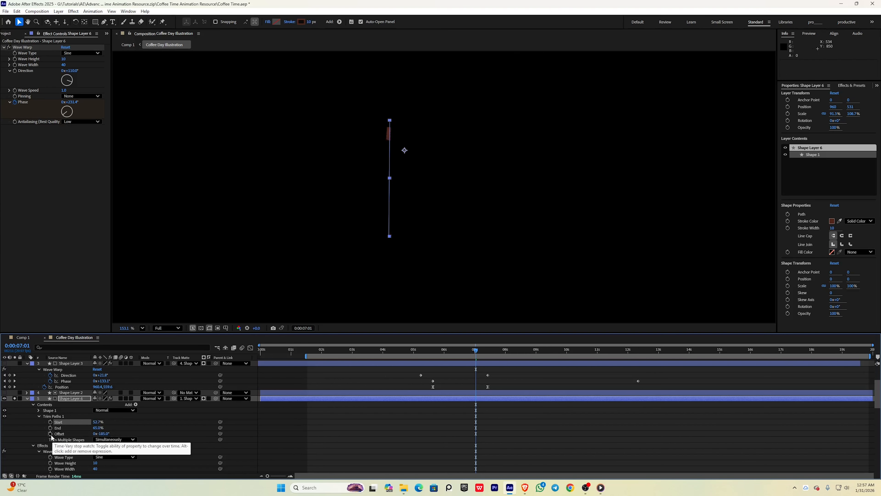
Keyframe Shape Layer 6's Trim Paths Offset from 0:00:07:01 so the short segment travels down into the cup, with all layers shown again
{"action": "left_click", "coordinate": [50, 433]}
{"action": "left_click_drag", "start_coordinate": [99, 433], "coordinate": [87, 430]}
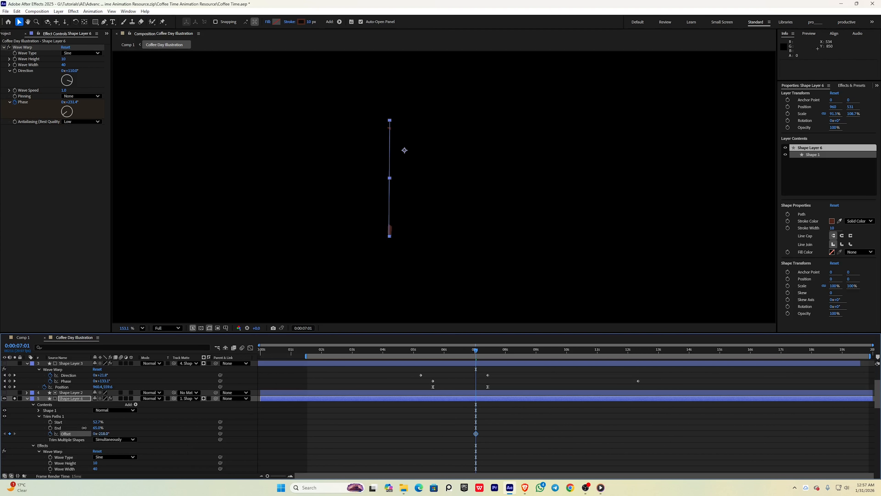
{"action": "left_click", "coordinate": [14, 398]}
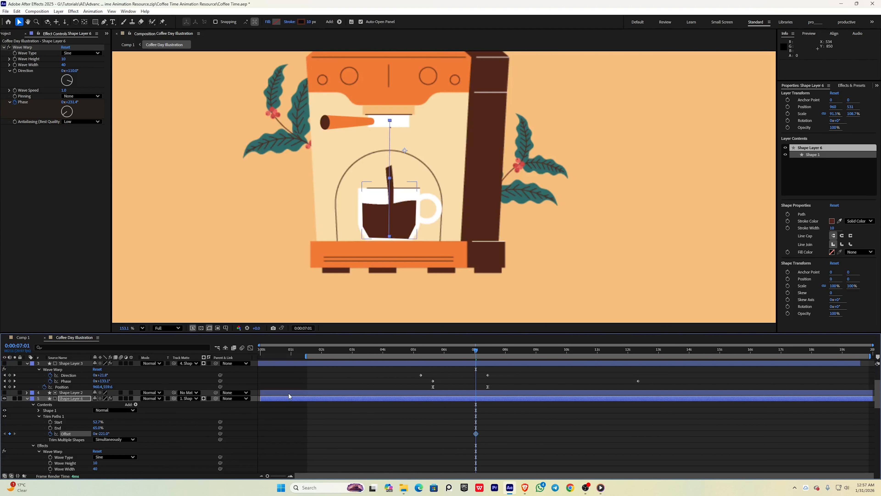
{"action": "left_click_drag", "start_coordinate": [476, 350], "coordinate": [483, 353]}
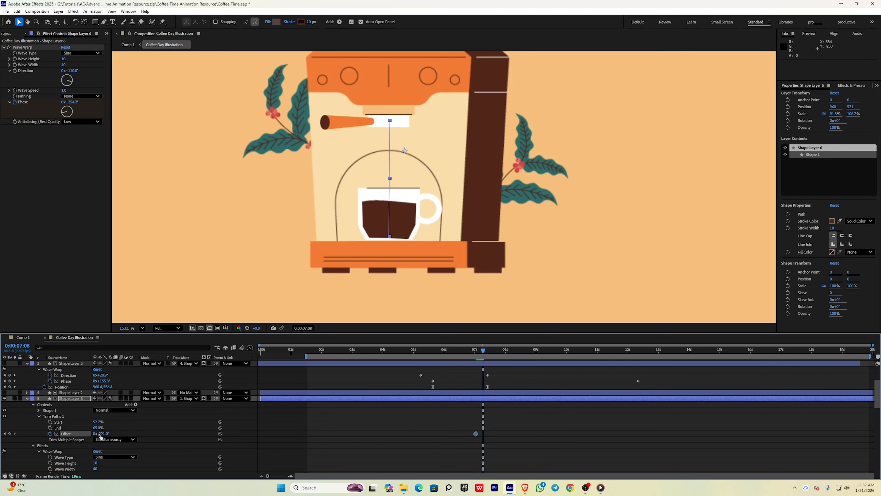
{"action": "key", "text": "ctrl+z"}
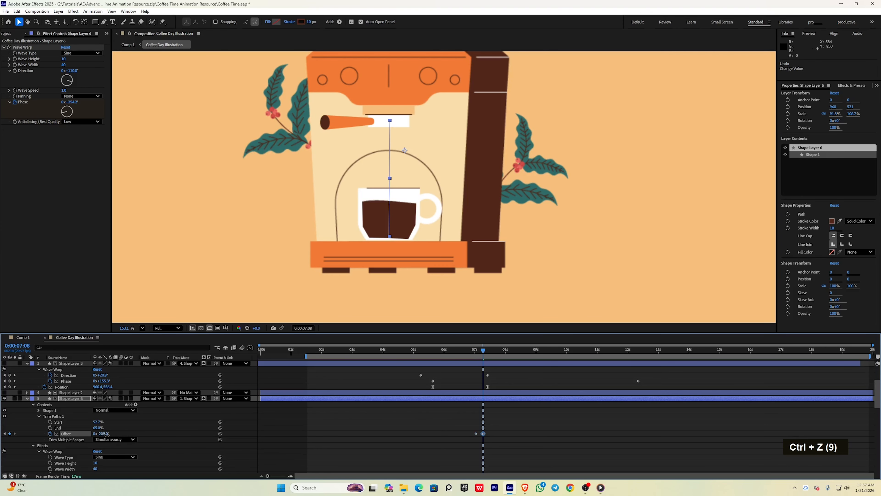
{"action": "left_click_drag", "start_coordinate": [109, 434], "coordinate": [139, 436]}
Shift Shape Layer 6 slightly earlier so its Offset keyframes start at 0:00:07:00, and move the last one to about 0:00:08:00
{"action": "left_click_drag", "start_coordinate": [480, 399], "coordinate": [470, 399]}
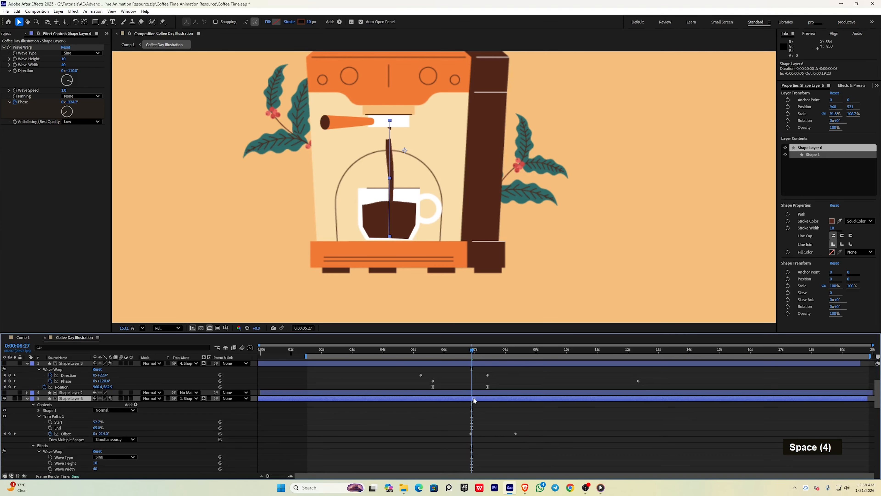
{"action": "key", "text": "space"}
{"action": "key", "text": "space"}
{"action": "left_click_drag", "start_coordinate": [512, 434], "coordinate": [500, 433]}
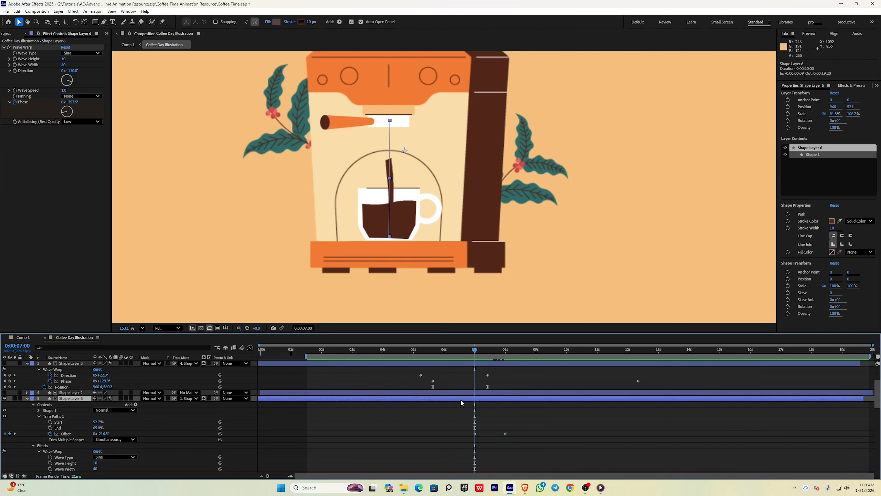
Trim Shape Layer 6's in point to 0:00:07:00 and reveal only its keyframed properties
{"action": "key", "text": "alt"}
{"action": "key", "text": "alt+bracketleft"}
{"action": "key", "text": "u"}
{"action": "left_click", "coordinate": [519, 410]}
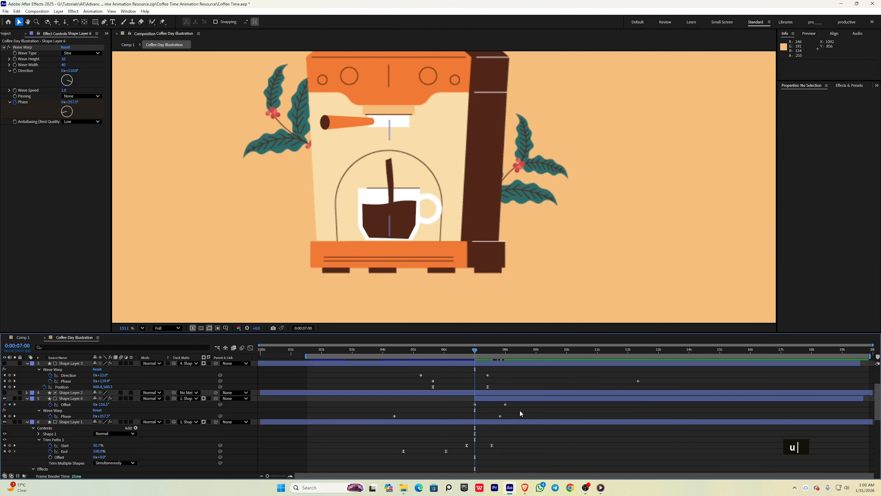
Easy Ease Shape Layer 6's Offset keyframes and stretch the last keyframe's influence in the Graph Editor for a fast start and slow finish
{"action": "left_click_drag", "start_coordinate": [518, 410], "coordinate": [467, 399]}
{"action": "key", "text": "F9"}
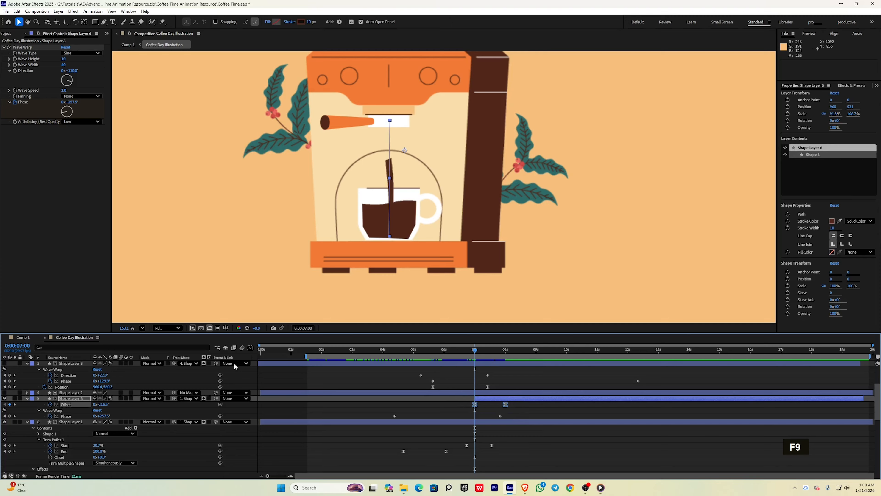
{"action": "left_click", "coordinate": [250, 349]}
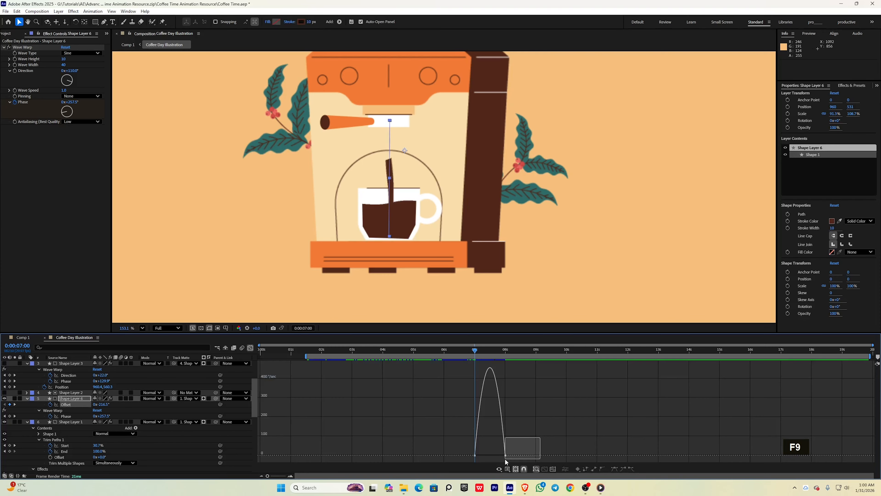
{"action": "left_click_drag", "start_coordinate": [506, 455], "coordinate": [495, 455]}
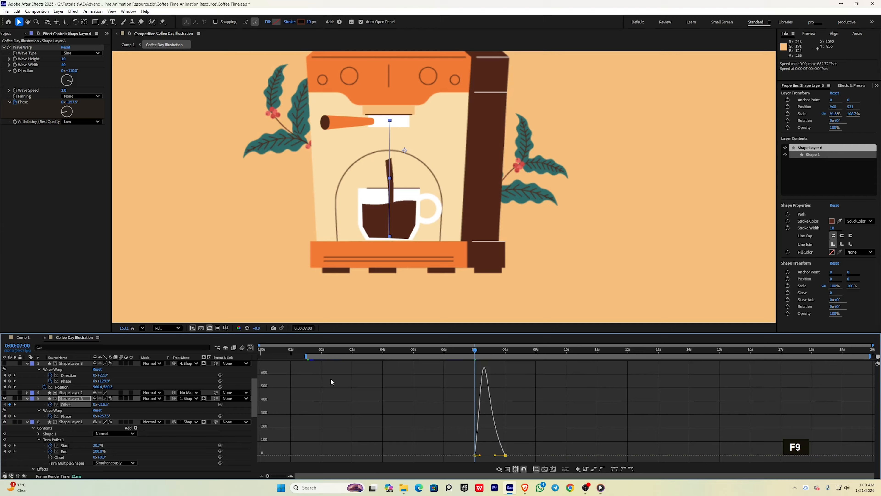
{"action": "left_click", "coordinate": [250, 349]}
Preview the falling drop and retime Shape Layer 6 to start at 0:00:06:23
{"action": "key", "text": "space"}
{"action": "key", "text": "space"}
{"action": "left_click", "coordinate": [487, 406]}
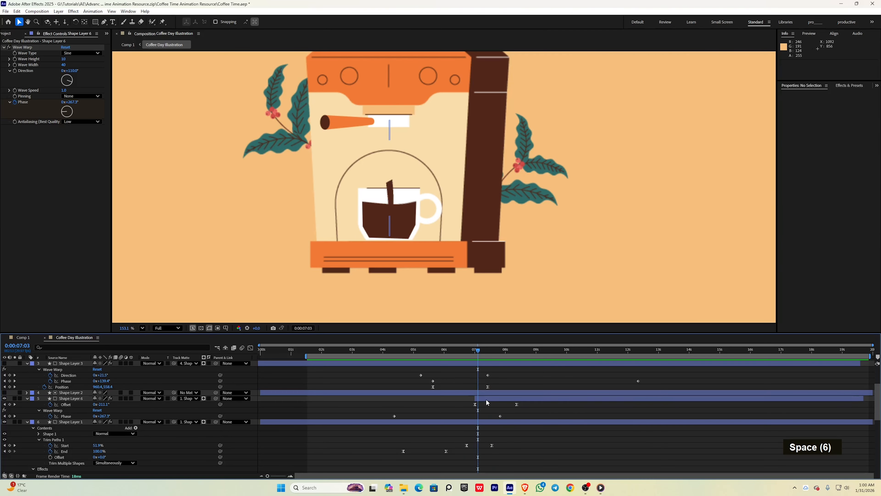
{"action": "left_click_drag", "start_coordinate": [486, 399], "coordinate": [482, 400]}
{"action": "key", "text": "ctrl+z"}
{"action": "left_click", "coordinate": [493, 397]}
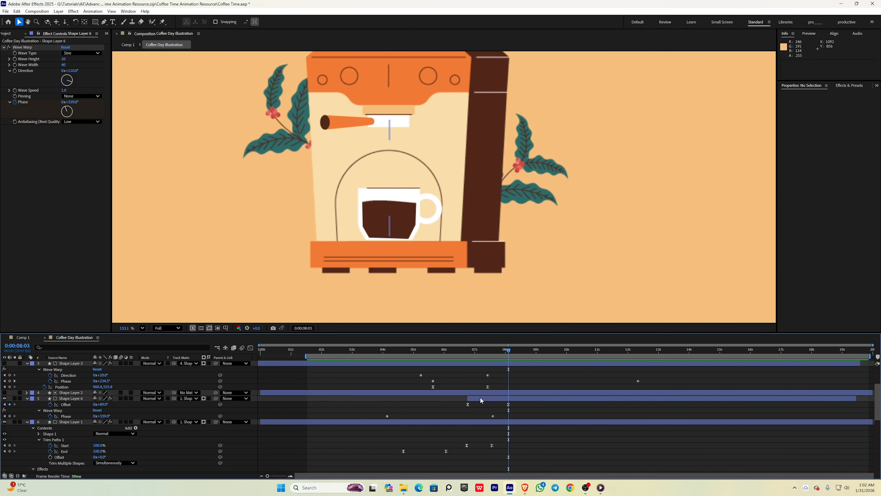
Duplicate Shape Layer 6, offset the copy to start at 0:00:07:08, and reveal its keyframed properties
{"action": "left_click", "coordinate": [480, 399]}
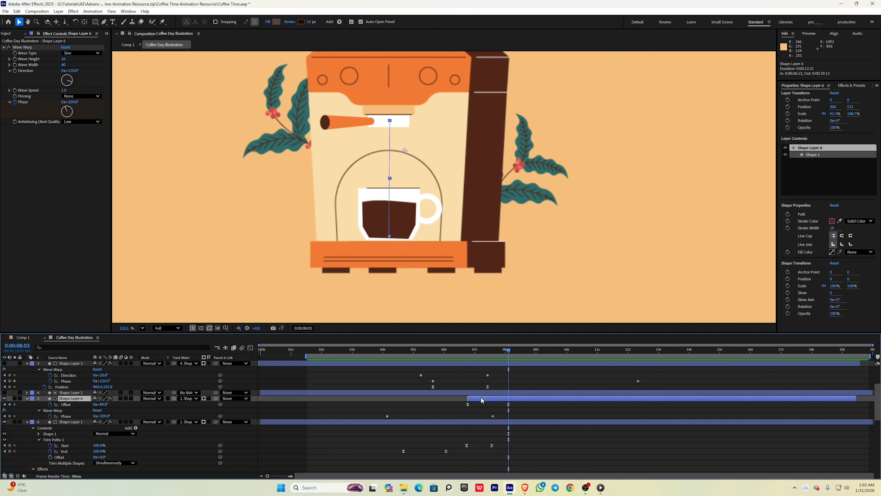
{"action": "key", "text": "ctrl+d"}
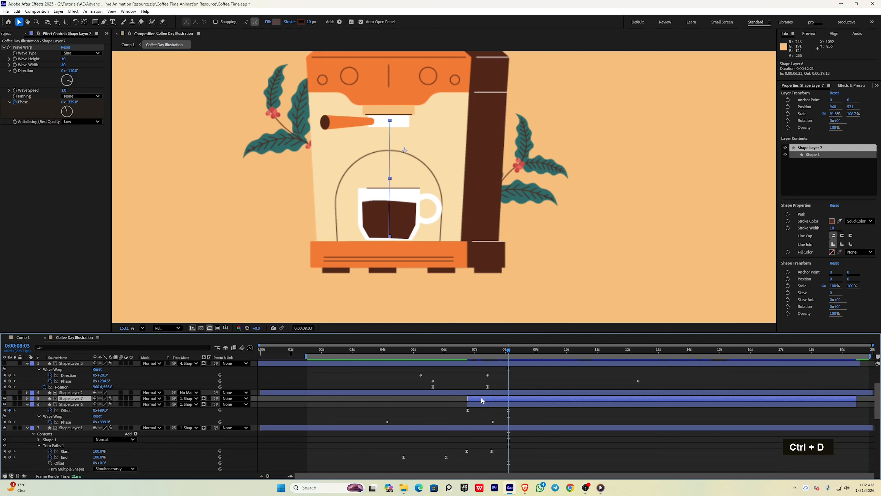
{"action": "left_click_drag", "start_coordinate": [481, 398], "coordinate": [487, 396]}
{"action": "key", "text": "u"}
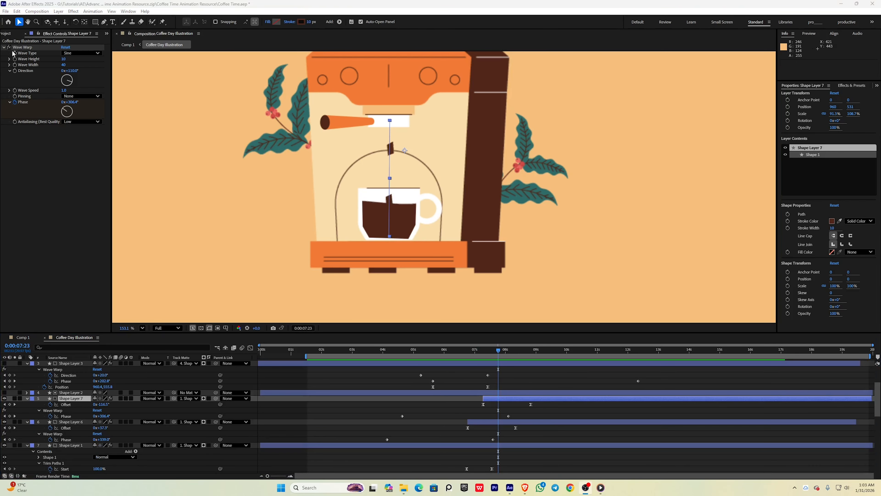
Turn off the Wave Warp effect on Shape Layer 7 and Shape Layer 6 and preview the straight drops
{"action": "left_click", "coordinate": [9, 48]}
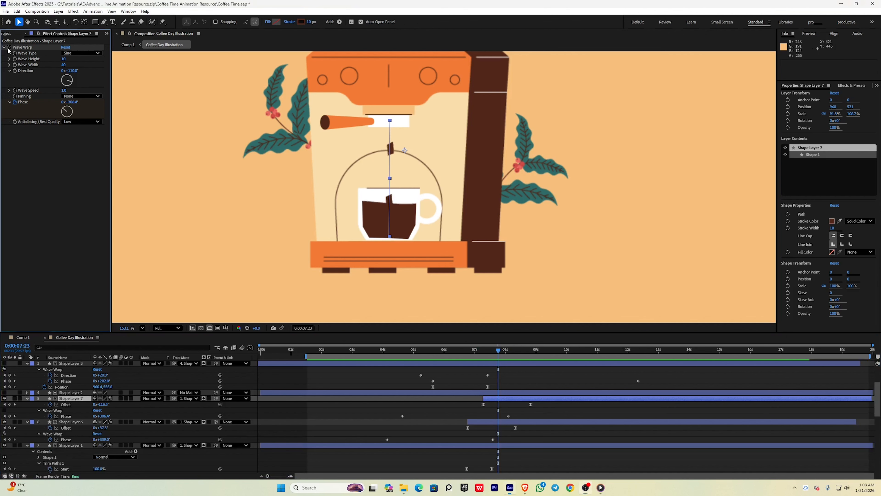
{"action": "left_click", "coordinate": [518, 422]}
{"action": "left_click", "coordinate": [10, 49]}
{"action": "key", "text": "space"}
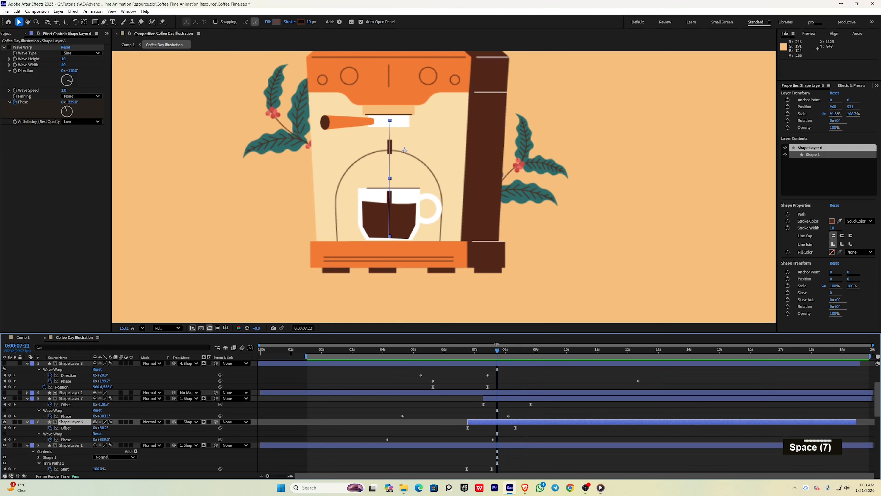
{"action": "left_click", "coordinate": [496, 400]}
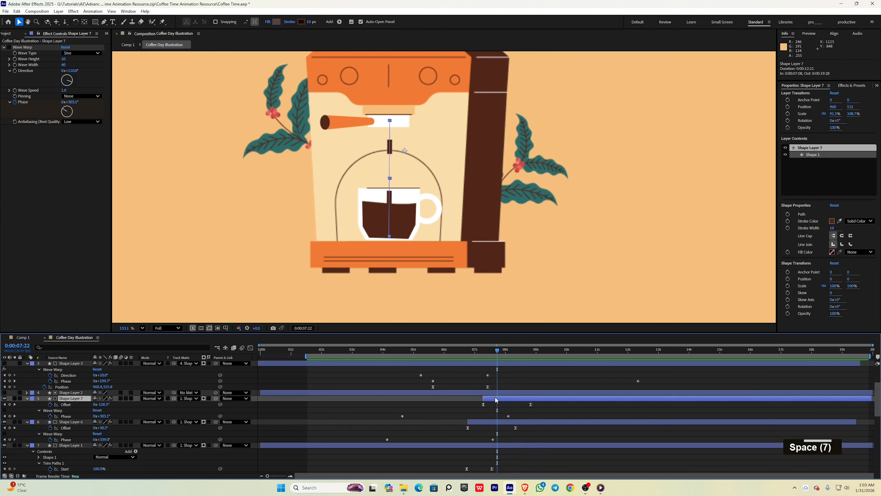
{"action": "double_click", "coordinate": [495, 400]}
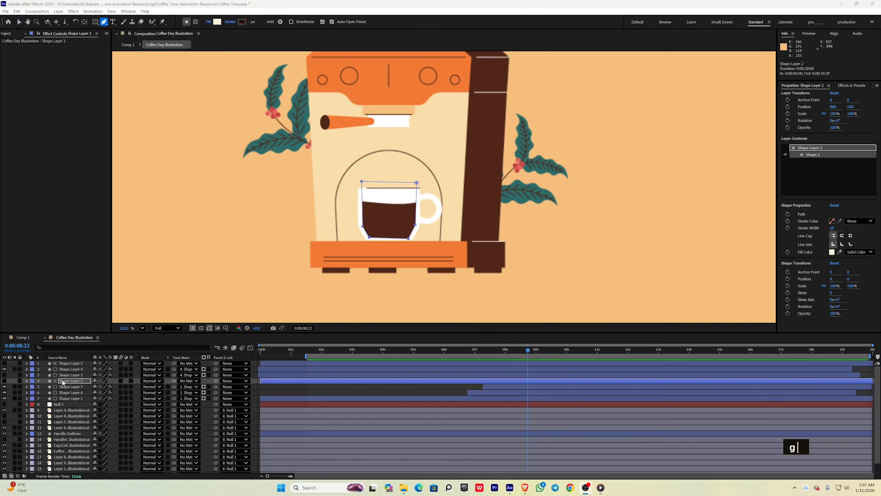
Reshape Shape Layer 2's path with curved vertices so the coffee's matte follows the cup's rounded inner outline
{"action": "left_click", "coordinate": [62, 380]}
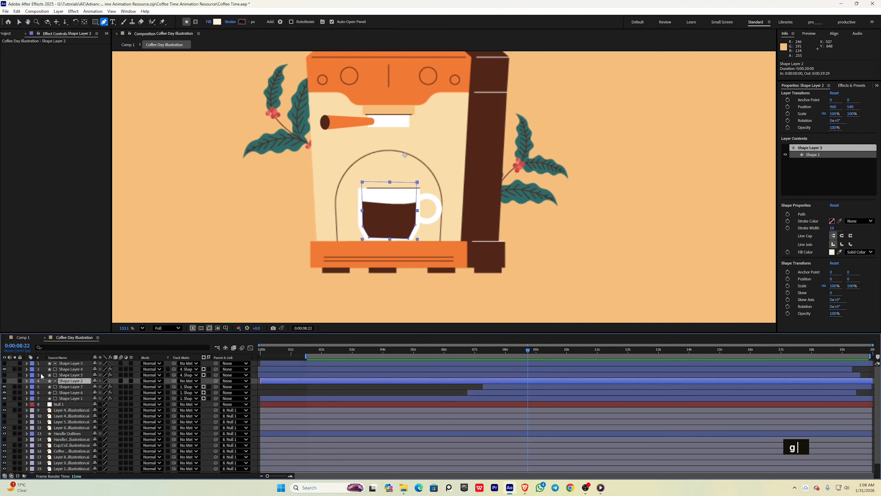
{"action": "left_click", "coordinate": [26, 381]}
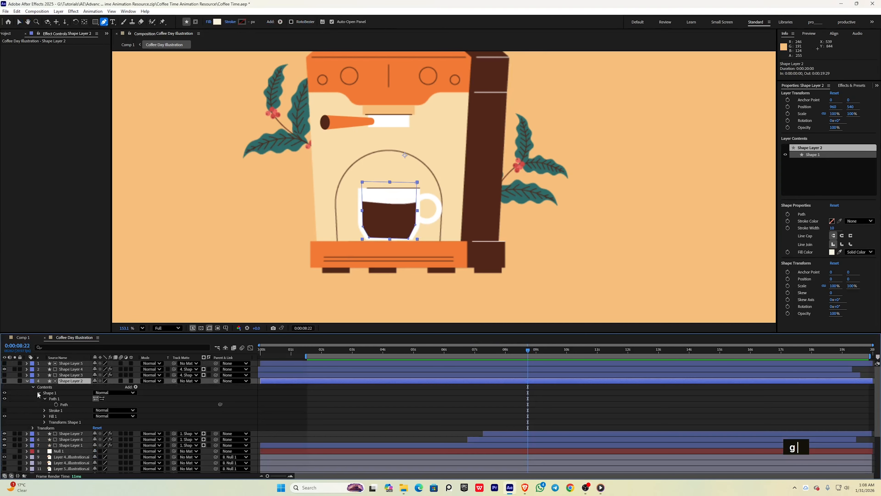
{"action": "left_click", "coordinate": [50, 393]}
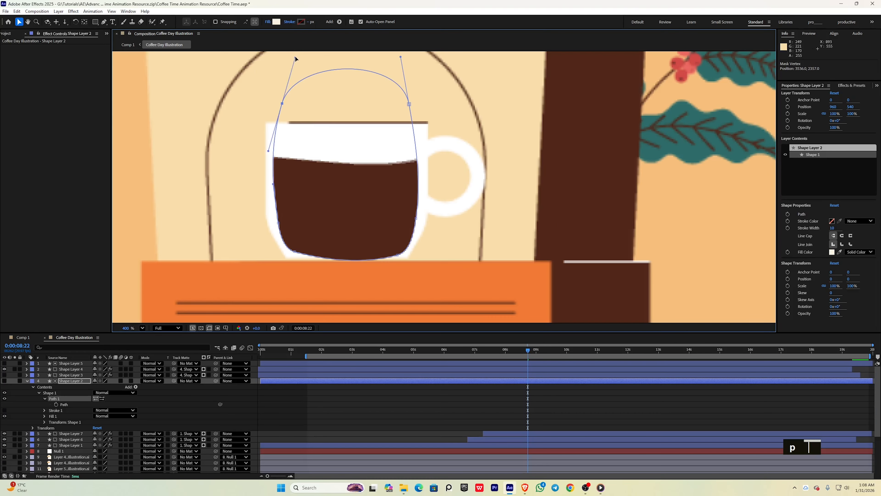
{"action": "mouse_move", "coordinate": [296, 58]}
{"action": "left_mouse_down"}
{"action": "mouse_move", "coordinate": [285, 57]}
{"action": "mouse_move", "coordinate": [288, 71]}
{"action": "left_mouse_up"}
{"action": "left_click_drag", "start_coordinate": [315, 256], "coordinate": [357, 240]}
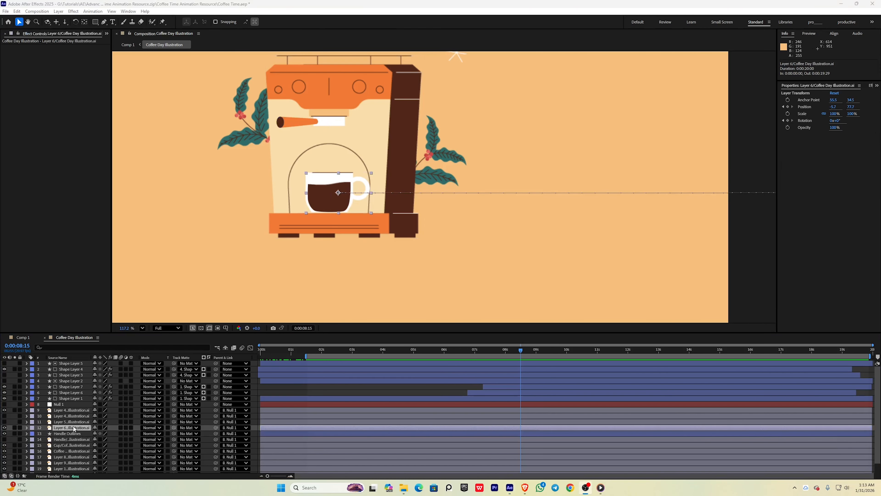
Duplicate the white coffee cup layer and move the copy to the top of the layer stack
{"action": "left_click", "coordinate": [71, 434]}
{"action": "left_click", "coordinate": [68, 422]}
{"action": "left_click", "coordinate": [66, 428]}
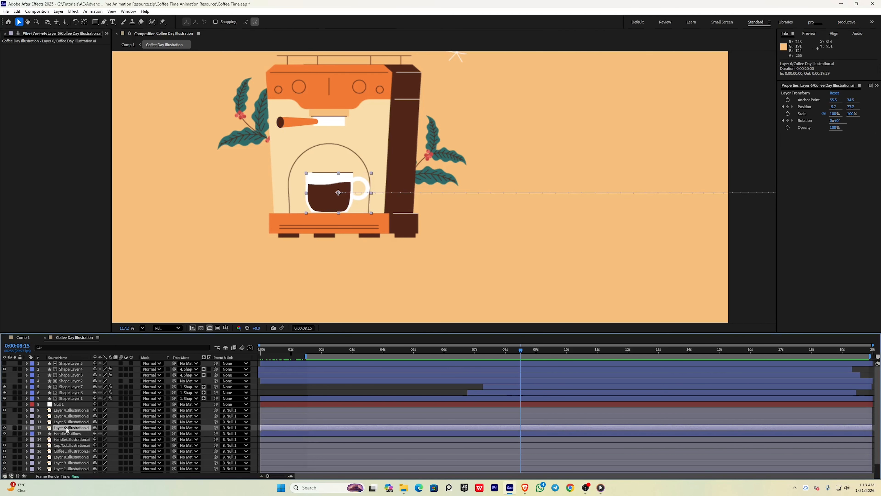
{"action": "key", "text": "ctrl+d"}
{"action": "left_click_drag", "start_coordinate": [66, 428], "coordinate": [65, 365]}
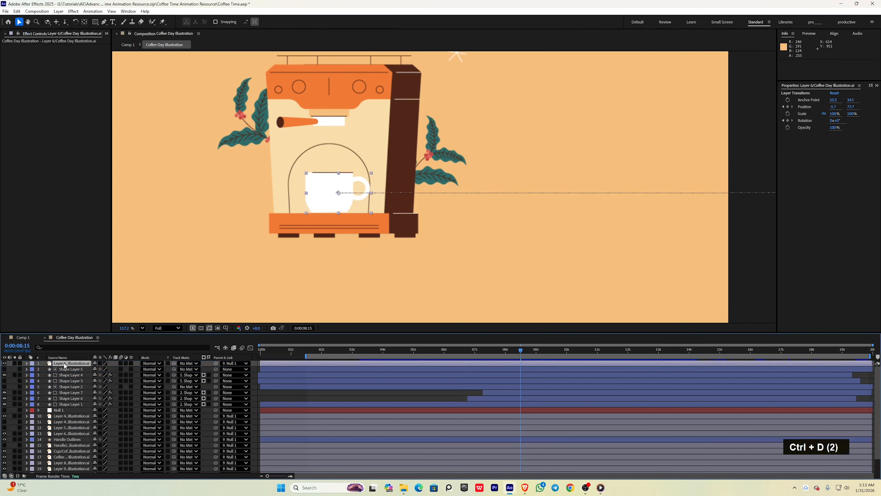
Apply a Fill effect to the duplicated cup layer and set its color to a sampled near-black, RGB 29, 29, 29
{"action": "key", "text": "ctrl+space"}
{"action": "type", "text": "f"}
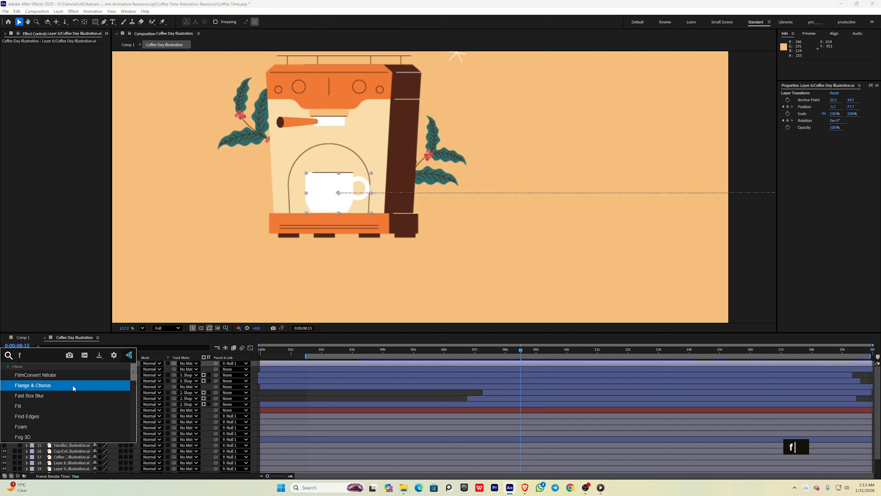
{"action": "left_click", "coordinate": [57, 405]}
{"action": "left_click", "coordinate": [73, 64]}
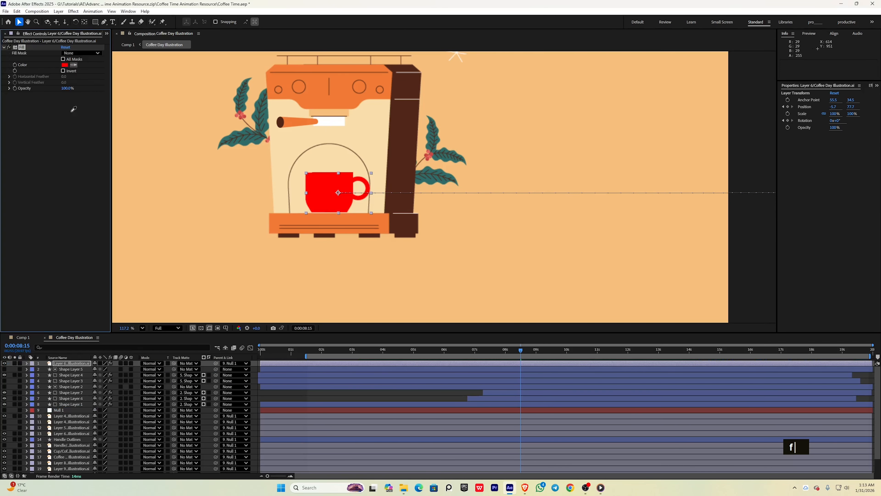
{"action": "double_click", "coordinate": [73, 109]}
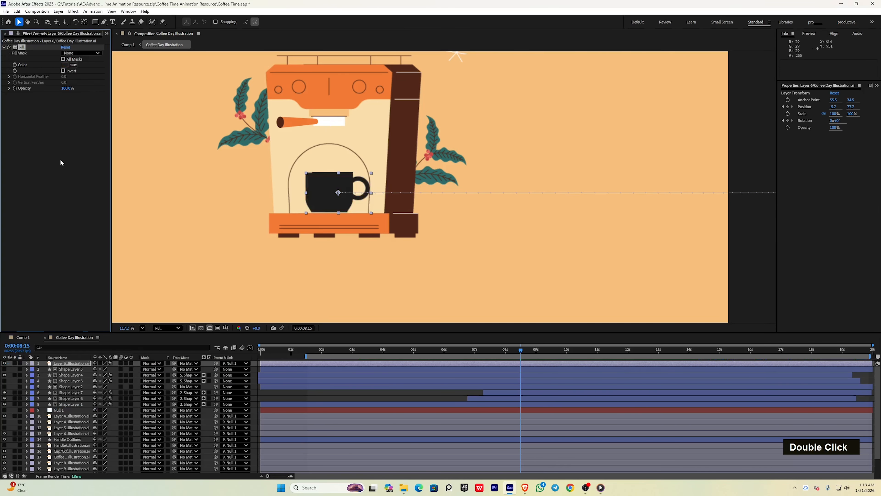
Draw a closed five-point mask with the Pen tool around the cup's right part and handle on the dark copy
{"action": "left_click", "coordinate": [104, 22]}
{"action": "scroll", "coordinate": [352, 172], "scroll_direction": "up", "scroll_amount": 3}
{"action": "left_click", "coordinate": [350, 166]}
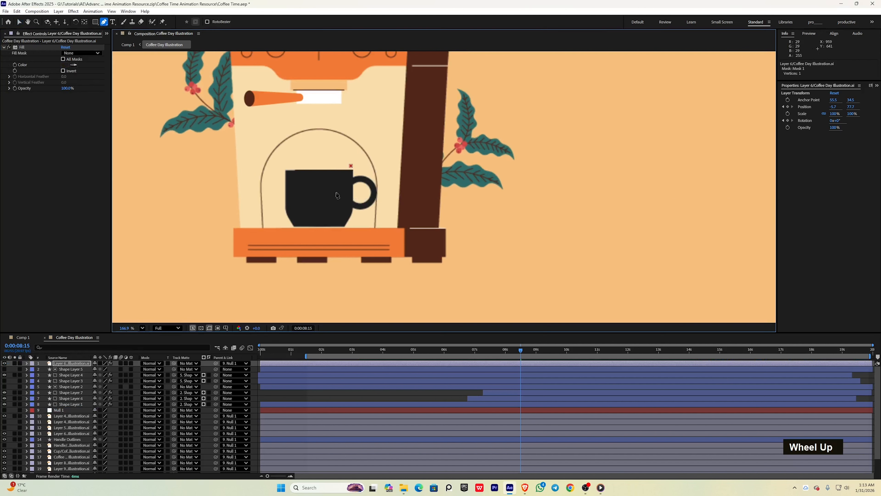
{"action": "left_click", "coordinate": [318, 234]}
{"action": "left_click", "coordinate": [367, 230]}
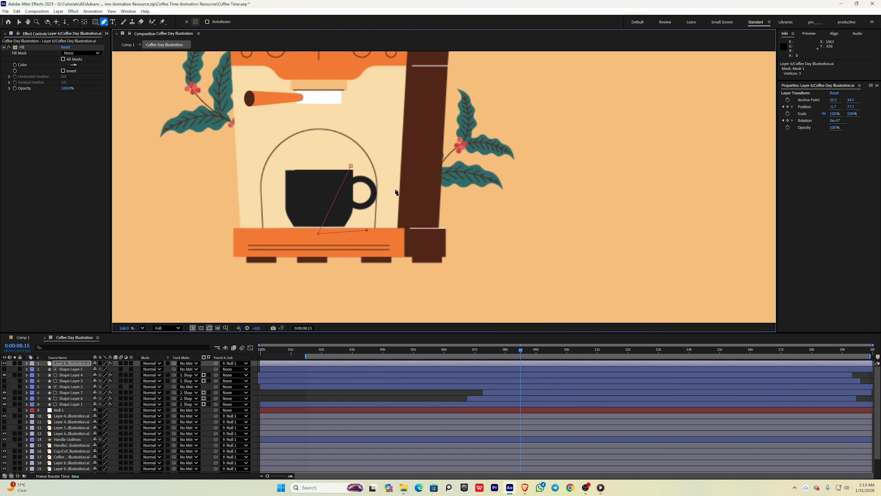
{"action": "left_click", "coordinate": [395, 189]}
{"action": "left_click", "coordinate": [371, 163]}
{"action": "left_click", "coordinate": [351, 166]}
Increase the feather of Mask 1 on the dark cup copy to soften it into a shadow gradient
{"action": "left_click", "coordinate": [27, 363]}
{"action": "left_click", "coordinate": [34, 370]}
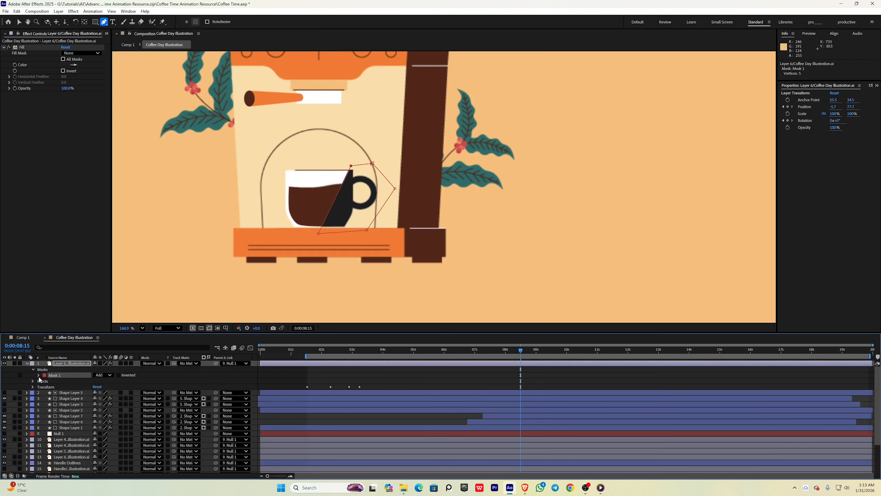
{"action": "left_click", "coordinate": [38, 375]}
{"action": "left_click_drag", "start_coordinate": [107, 386], "coordinate": [125, 386]}
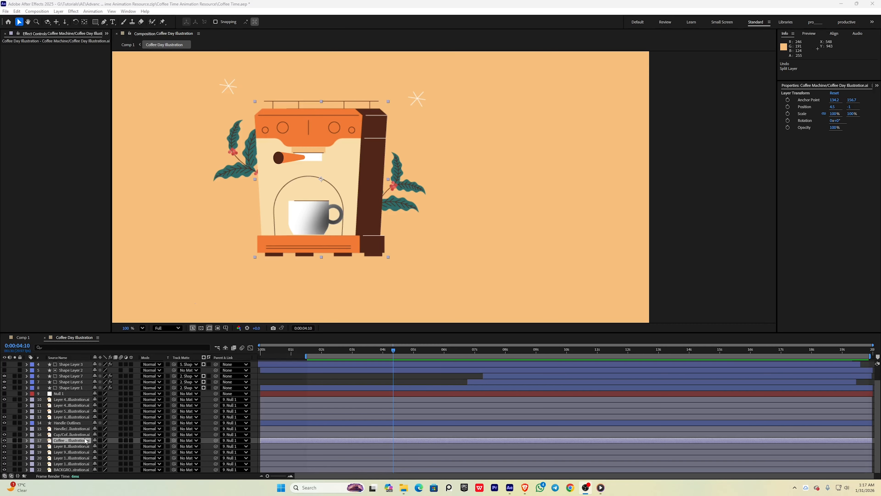
Split the coffee machine layer at 0:00:04:10 and move the second part's anchor point to the bottom center of the machine
{"action": "key", "text": "ctrl"}
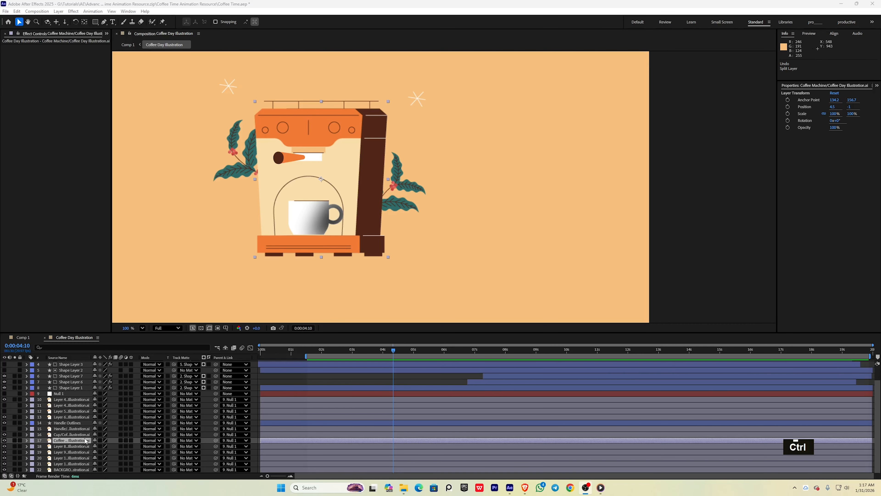
{"action": "key", "text": "shift"}
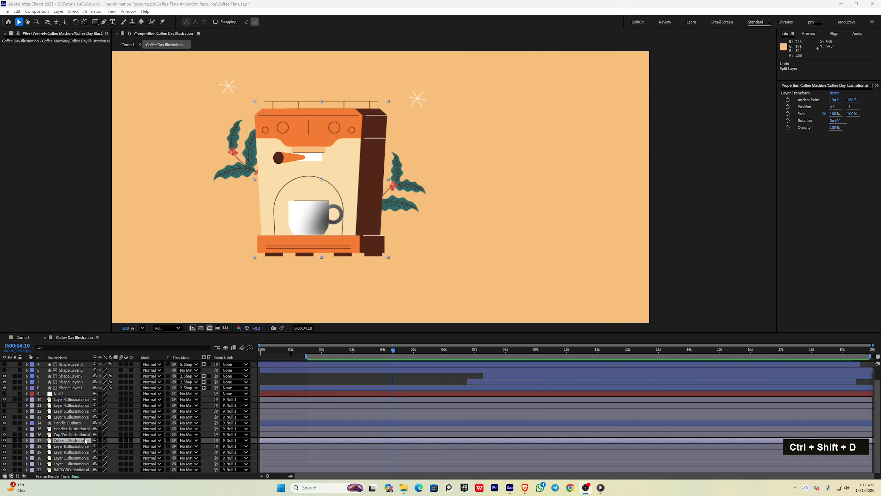
{"action": "key", "text": "ctrl+shift+d"}
{"action": "left_click", "coordinate": [85, 22]}
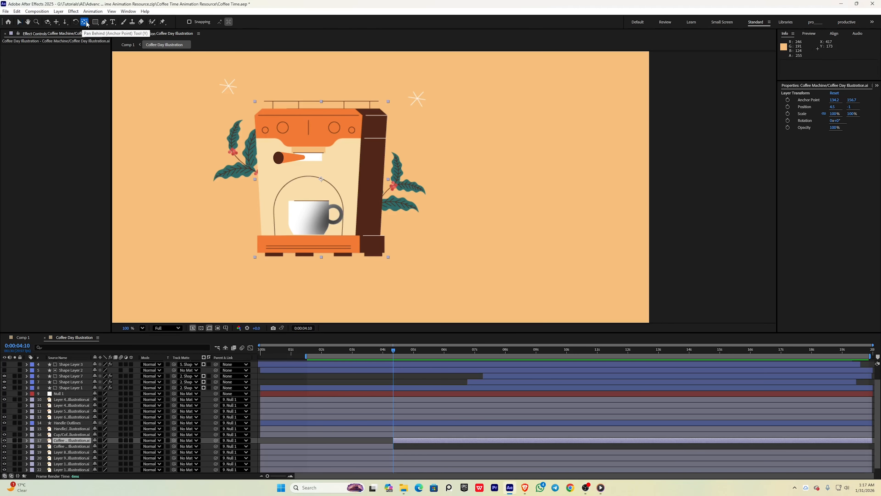
{"action": "left_click_drag", "start_coordinate": [321, 179], "coordinate": [315, 253]}
Add a rotation keyframe and the expression wiggle(18,.6) to the Rotation of the coffee machine segment starting at 0:00:04:10
{"action": "key", "text": "r"}
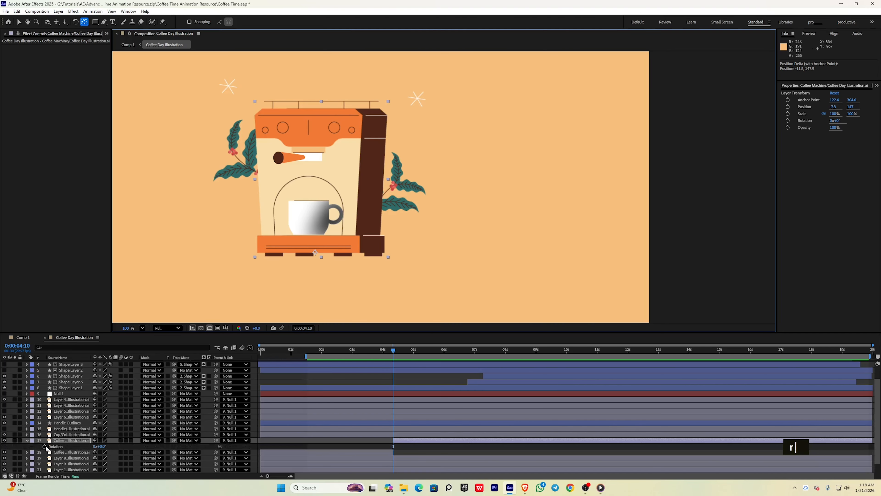
{"action": "left_click", "coordinate": [44, 446]}
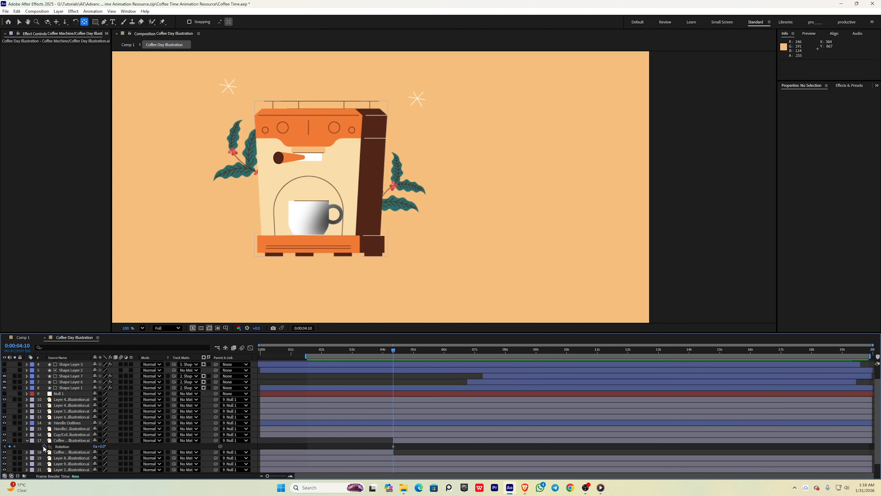
{"action": "left_click", "coordinate": [44, 446], "text": "alt"}
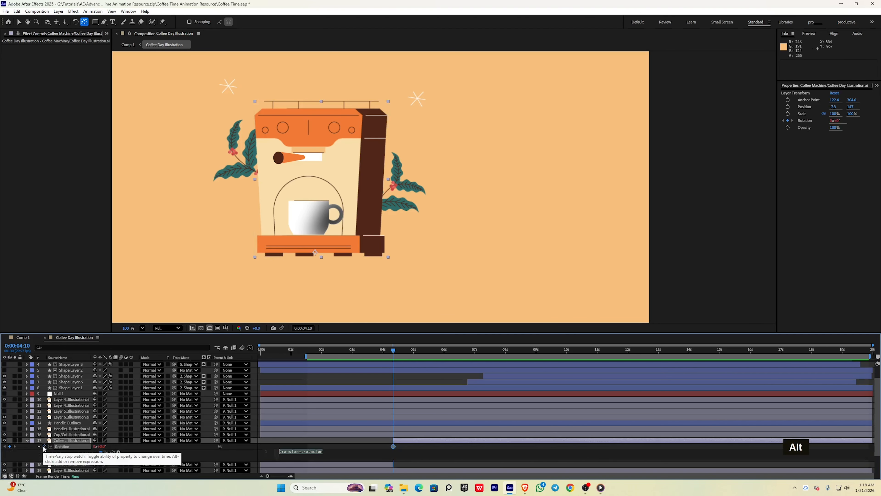
{"action": "type", "text": "wi"}
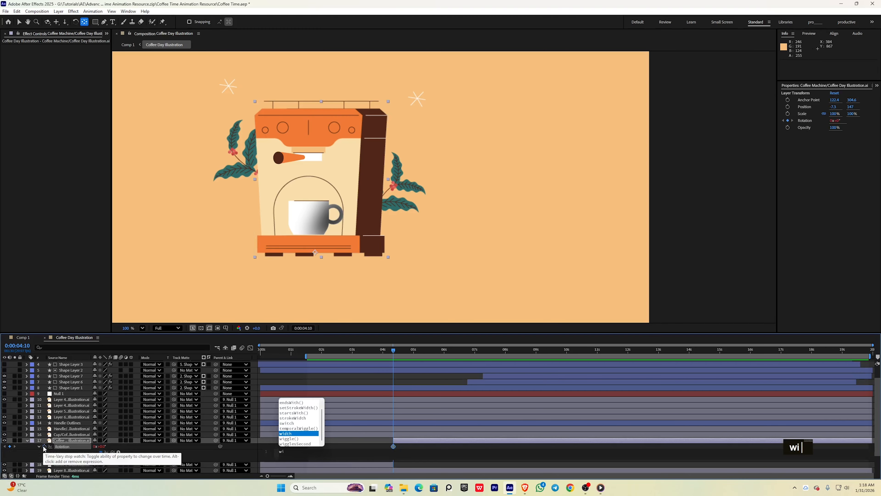
{"action": "key", "text": "Down"}
{"action": "key", "text": "Return"}
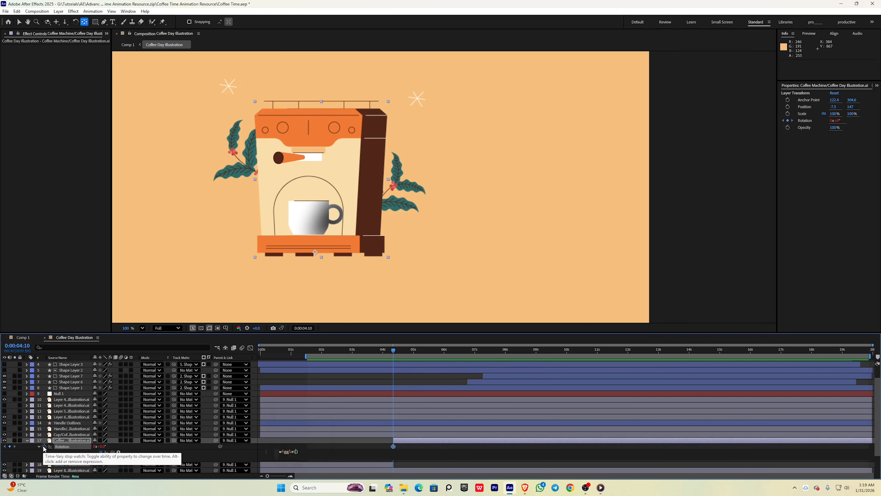
{"action": "type", "text": "1"}
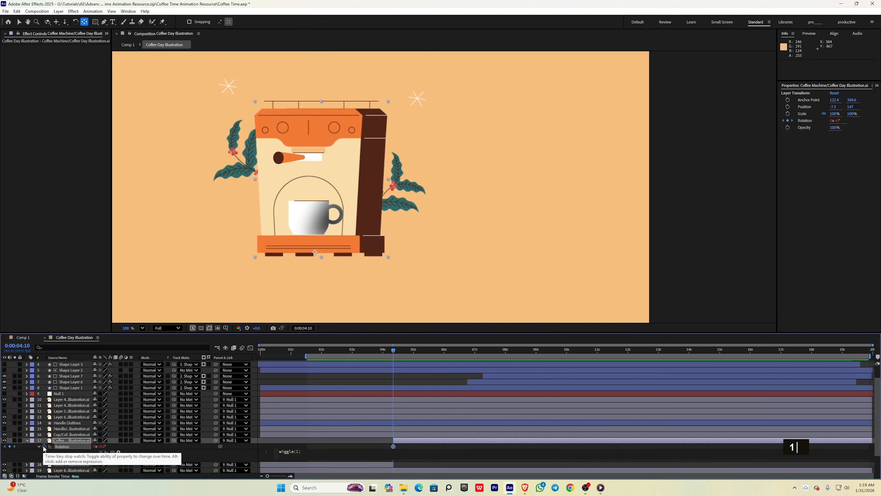
{"action": "type", "text": "8,.6"}
{"action": "left_click", "coordinate": [392, 343]}
Preview the machine's shake and split the wiggling coffee machine layer at 0:00:07:29
{"action": "key", "text": "space"}
{"action": "key", "text": "space"}
{"action": "key", "text": "space"}
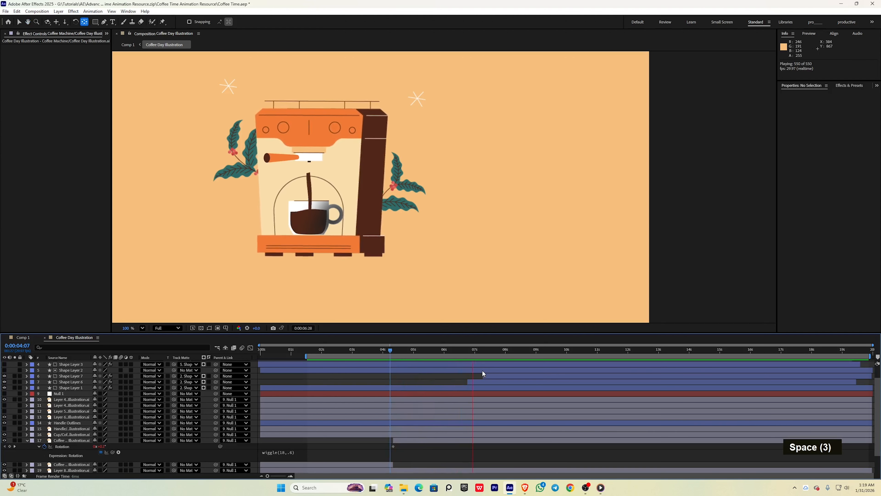
{"action": "key", "text": "space"}
{"action": "key", "text": "space"}
{"action": "key", "text": "space"}
{"action": "left_click", "coordinate": [496, 439]}
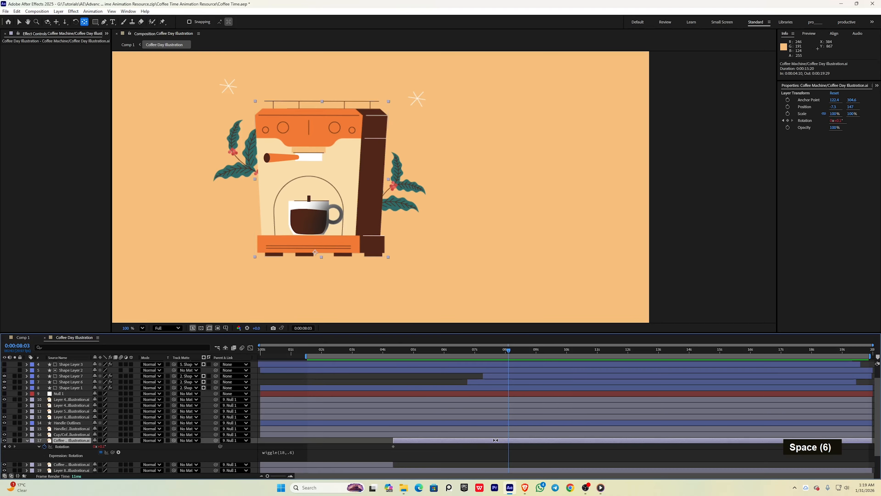
{"action": "left_click_drag", "start_coordinate": [509, 354], "coordinate": [505, 354]}
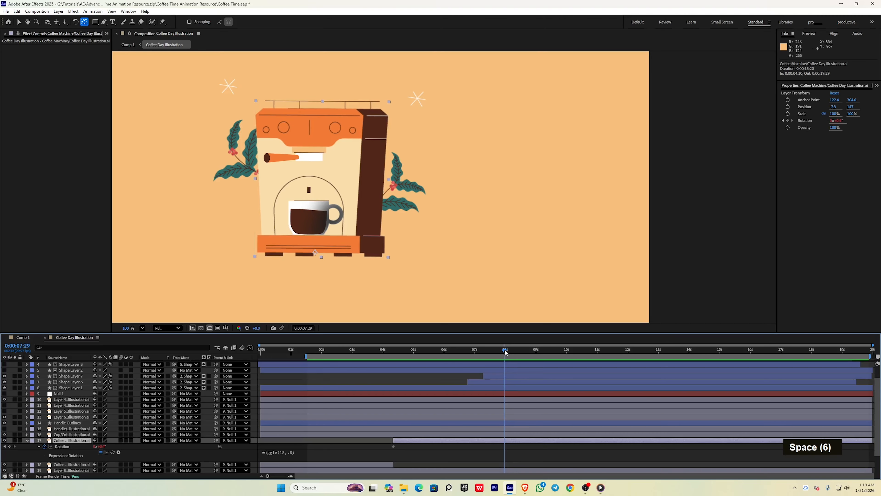
{"action": "key", "text": "ctrl+shift+d"}
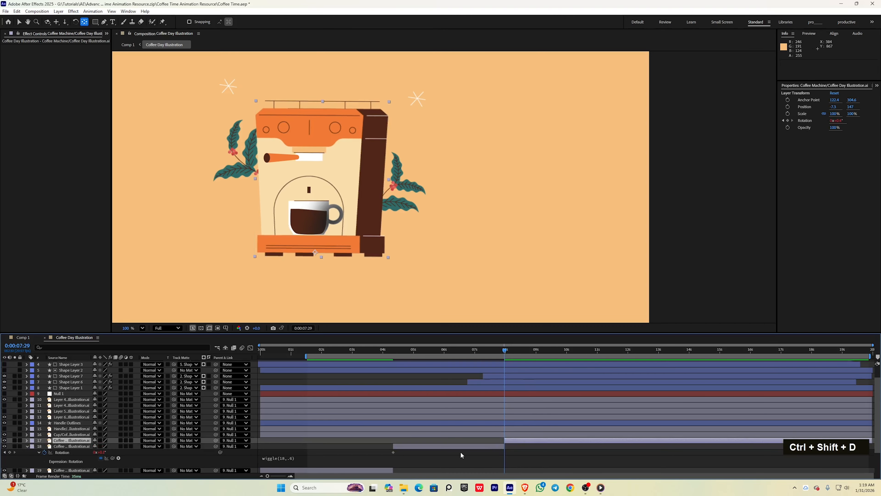
Remove the rotation keyframe from the last coffee machine segment and open its rotation expression for editing
{"action": "key", "text": "u"}
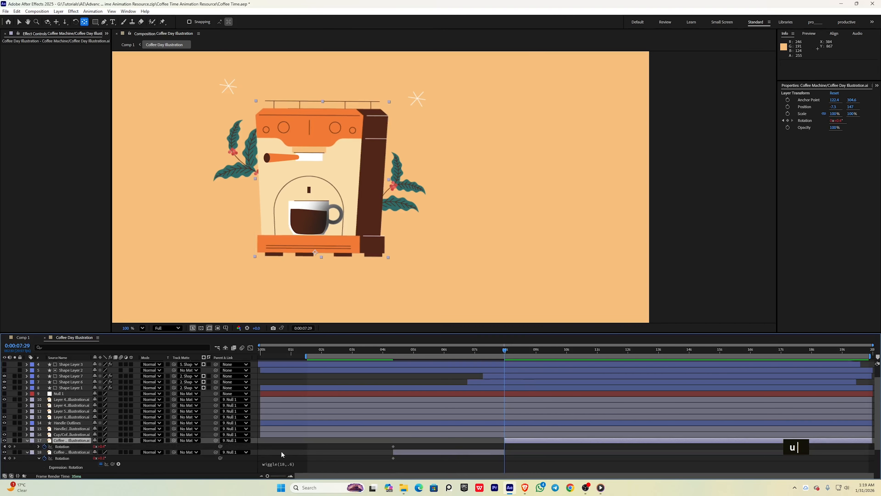
{"action": "left_click", "coordinate": [44, 447]}
{"action": "key", "text": "space"}
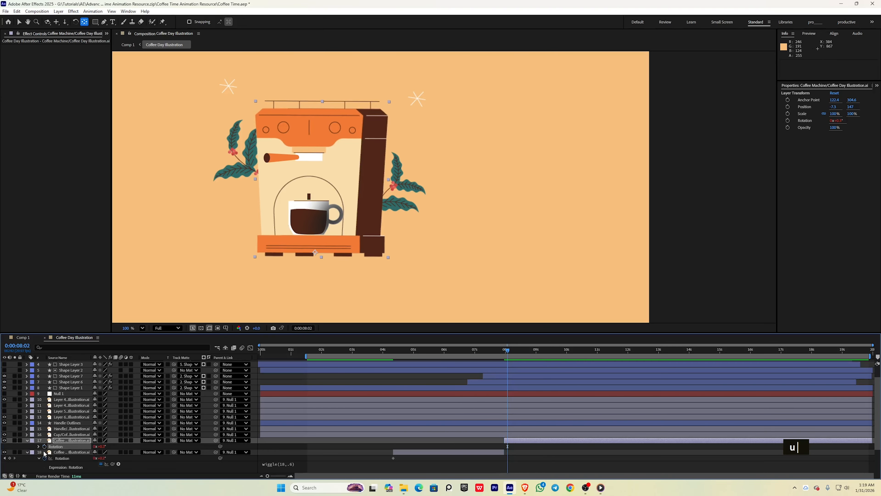
{"action": "left_click", "coordinate": [38, 447]}
{"action": "left_click", "coordinate": [281, 453]}
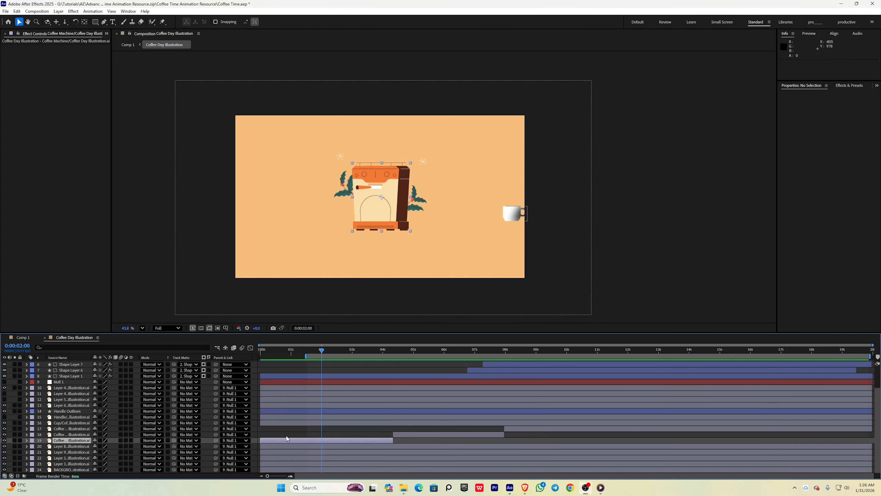
Create shapes from the vector layer for the first coffee machine segment, which ends at 0:00:04:09
{"action": "left_click", "coordinate": [284, 440]}
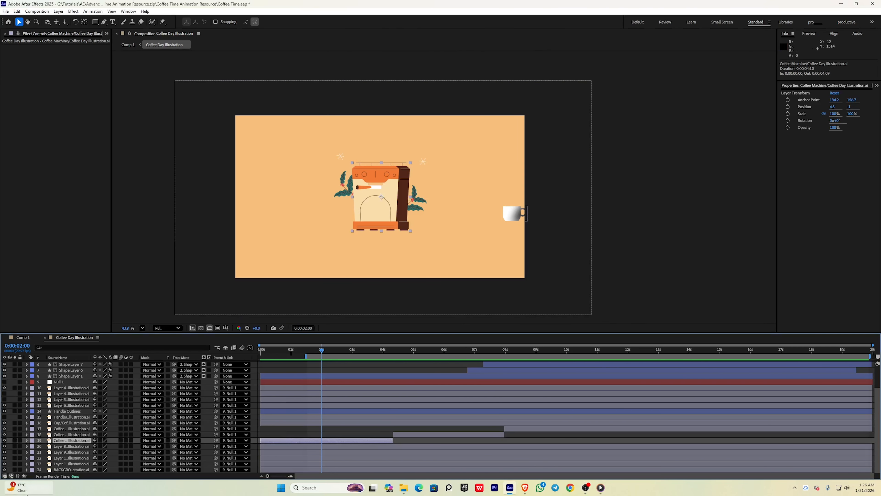
{"action": "right_click", "coordinate": [64, 444]}
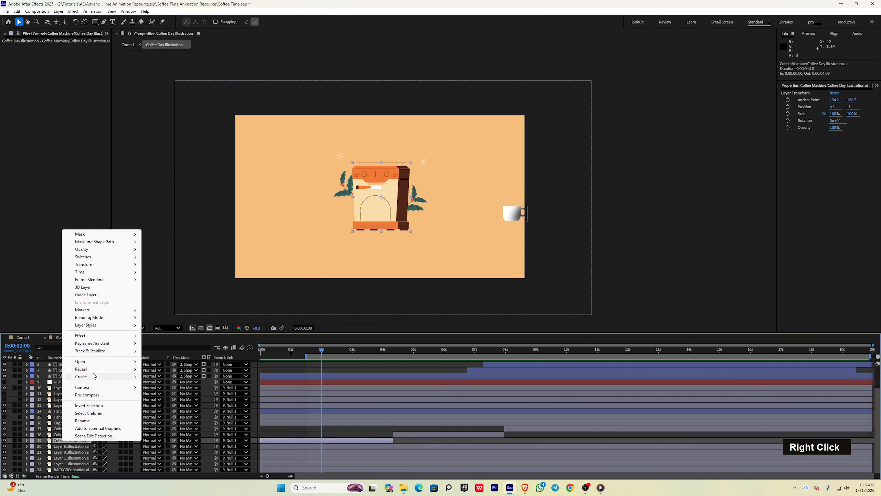
{"action": "mouse_move", "coordinate": [95, 377]}
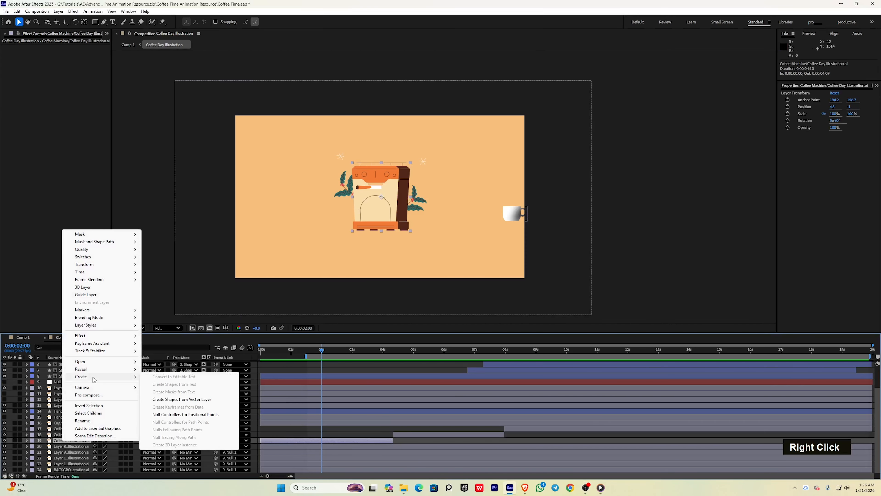
{"action": "left_click", "coordinate": [172, 400]}
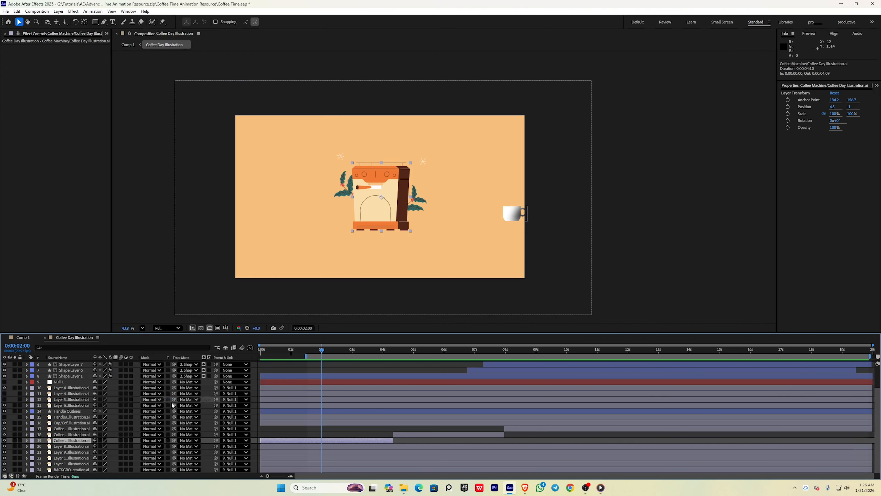
Expand the contents of the Coffee Machine Outlines layer down to the path property of Group 1
{"action": "left_click", "coordinate": [27, 435]}
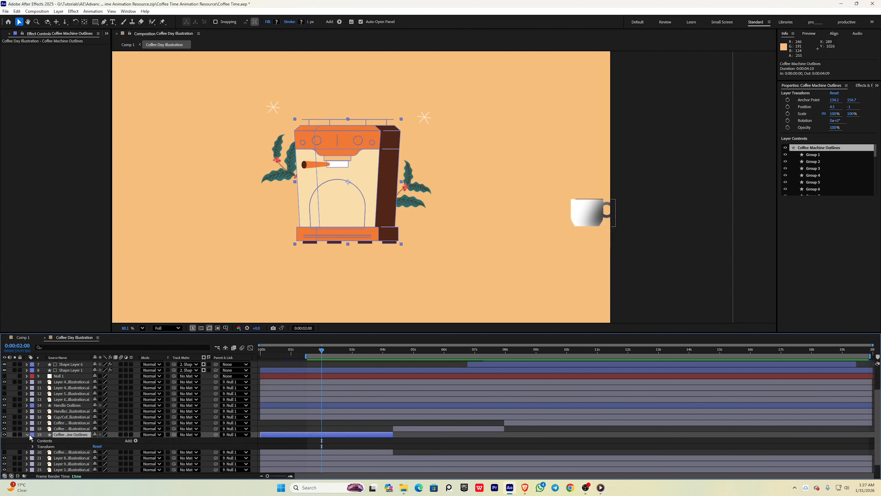
{"action": "left_click", "coordinate": [29, 440]}
{"action": "left_click", "coordinate": [33, 441]}
{"action": "scroll", "coordinate": [62, 393], "scroll_direction": "down", "scroll_amount": 5}
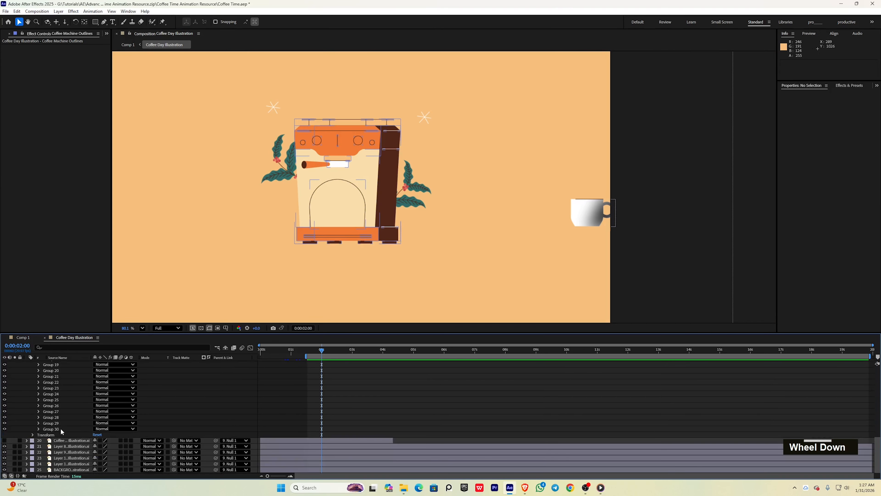
{"action": "scroll", "coordinate": [61, 429], "scroll_direction": "up", "scroll_amount": 5}
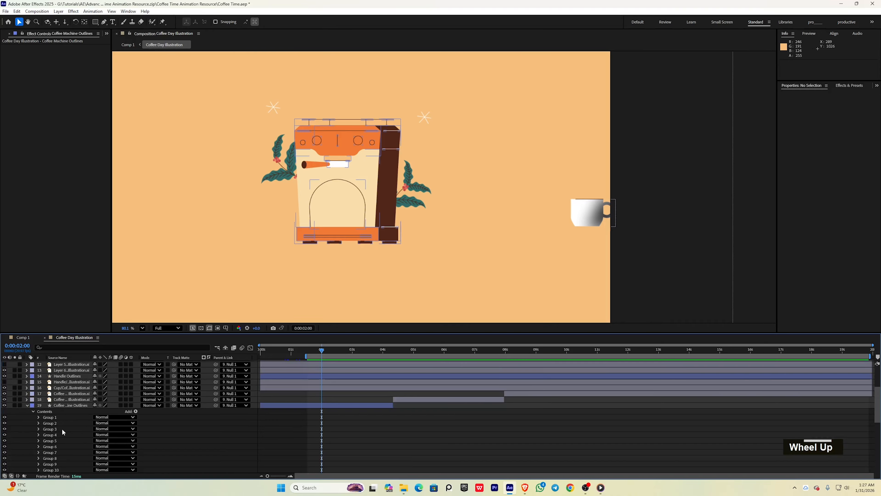
{"action": "left_click", "coordinate": [67, 407]}
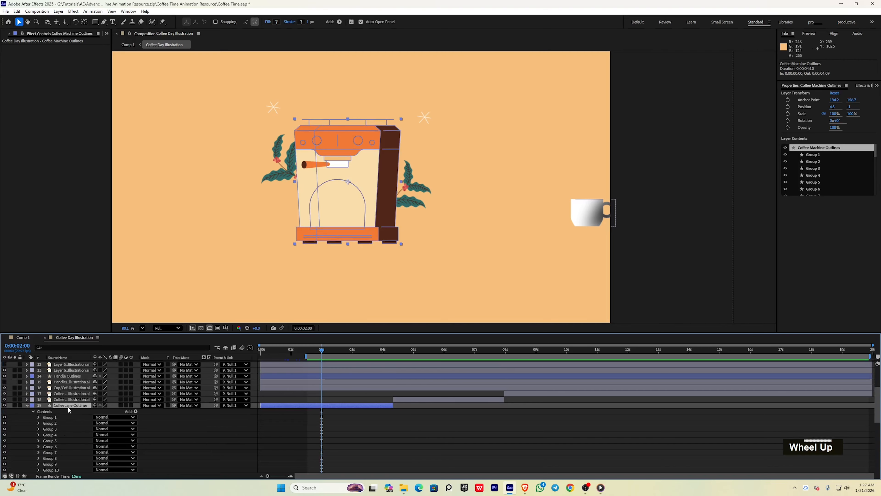
{"action": "left_click", "coordinate": [39, 417]}
{"action": "left_click", "coordinate": [44, 423]}
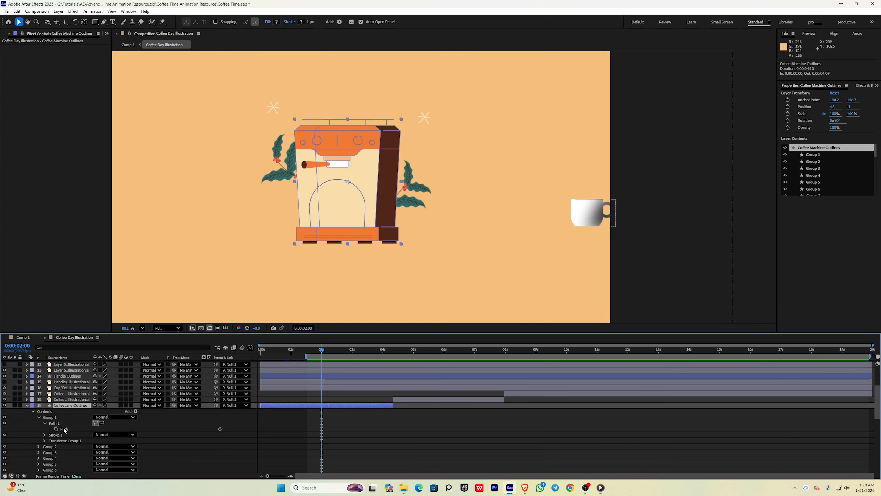
Filter the timeline by "path" and add Path keyframes to all 30 groups of Coffee Machine Outlines at 0:00:02:00
{"action": "left_click", "coordinate": [68, 348]}
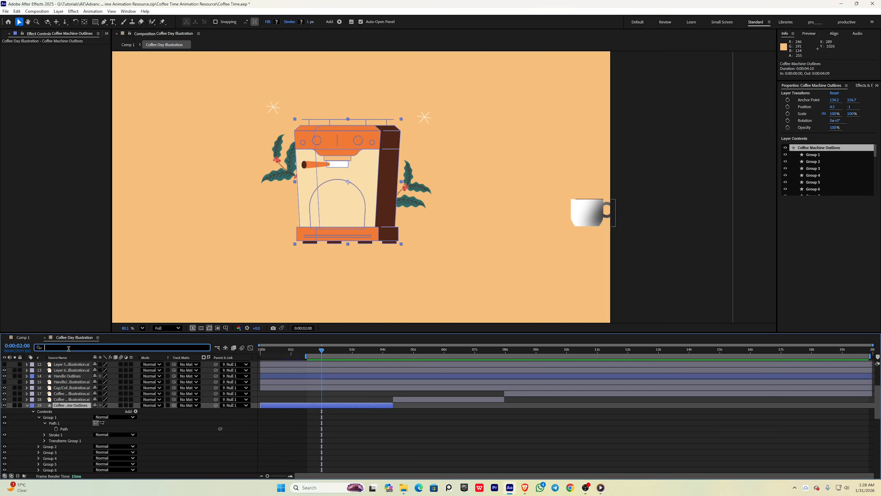
{"action": "type", "text": "path"}
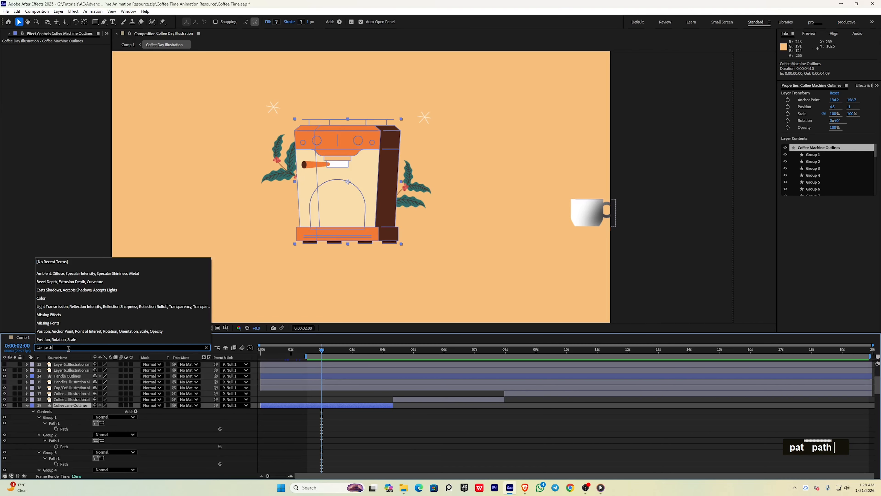
{"action": "scroll", "coordinate": [57, 413], "scroll_direction": "down", "scroll_amount": 1}
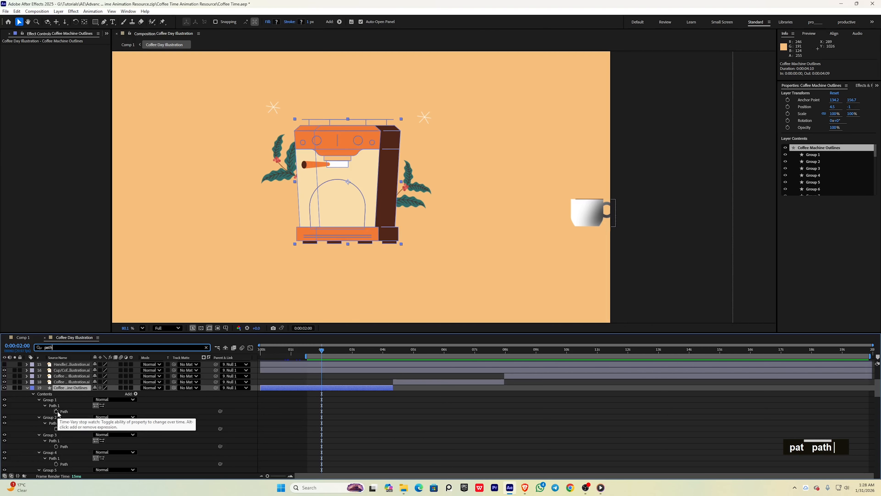
{"action": "left_click", "coordinate": [56, 412]}
{"action": "left_click", "coordinate": [57, 430]}
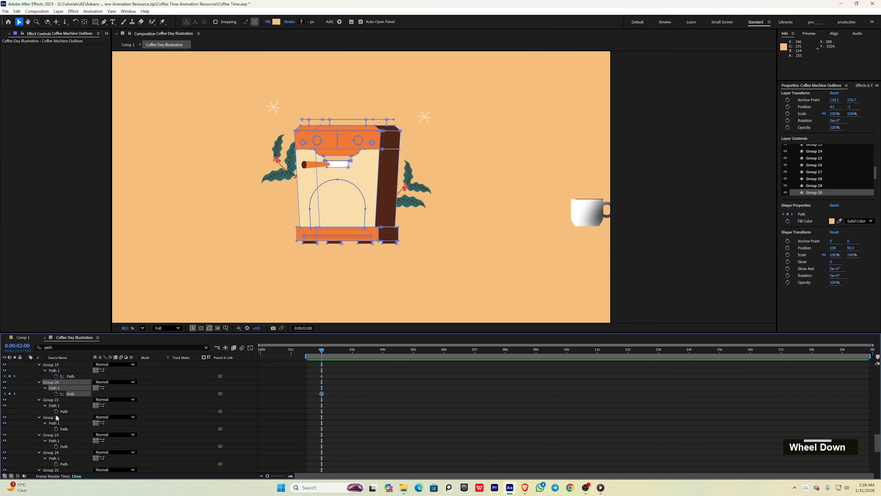
{"action": "left_click", "coordinate": [56, 411]}
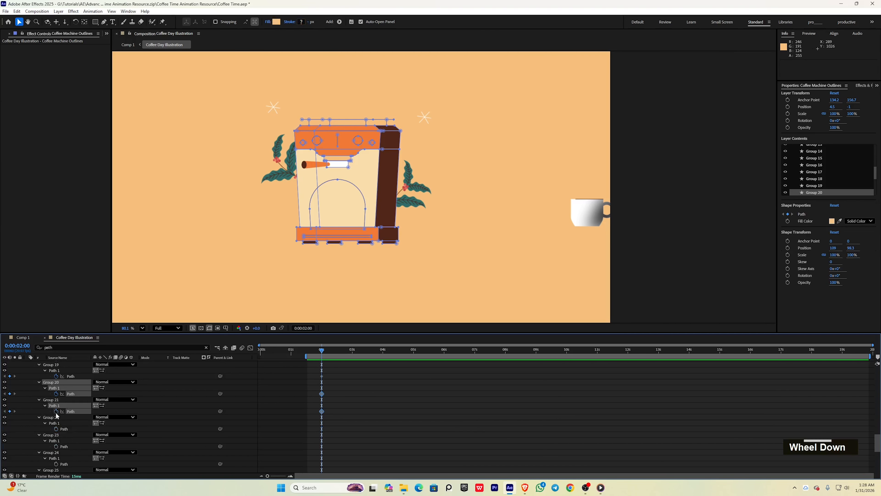
{"action": "left_click", "coordinate": [57, 429]}
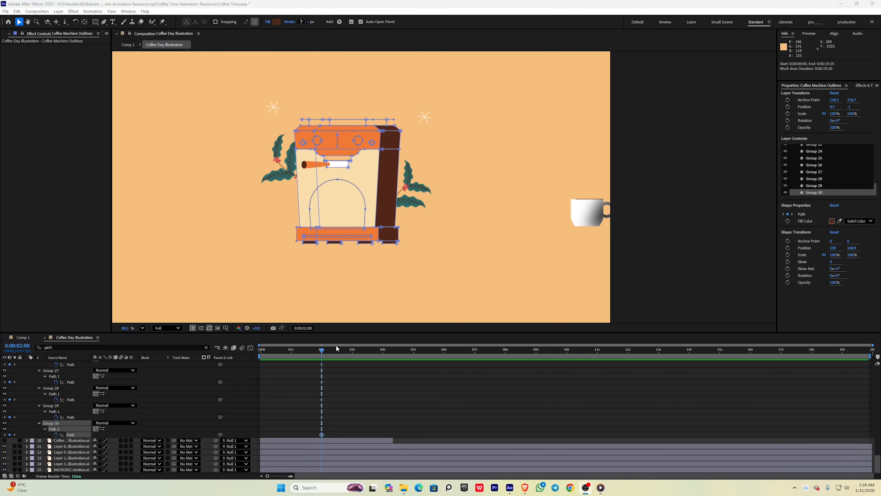
At 0:00:00:04, undo the stray path edit and stretch the machine's orange base over its dark side to the outer edge
{"action": "left_click_drag", "start_coordinate": [325, 354], "coordinate": [266, 353]}
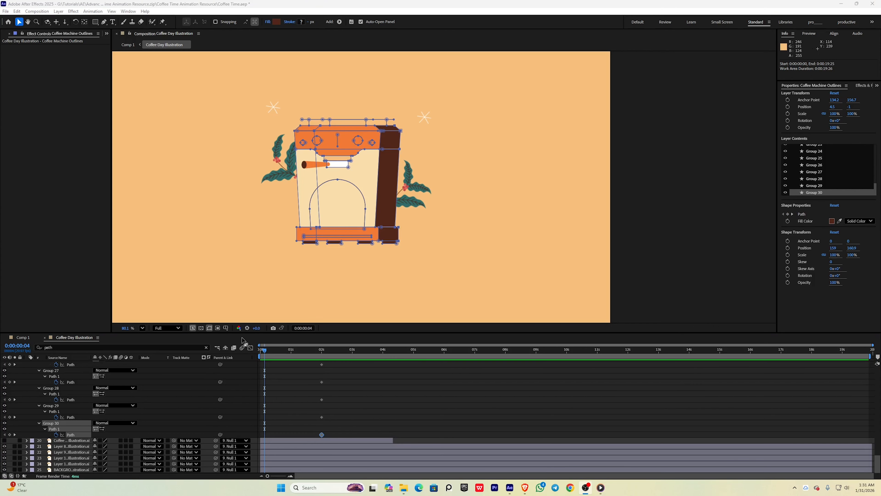
{"action": "key", "text": "ctrl+z"}
{"action": "scroll", "coordinate": [368, 220], "scroll_direction": "up", "scroll_amount": 4}
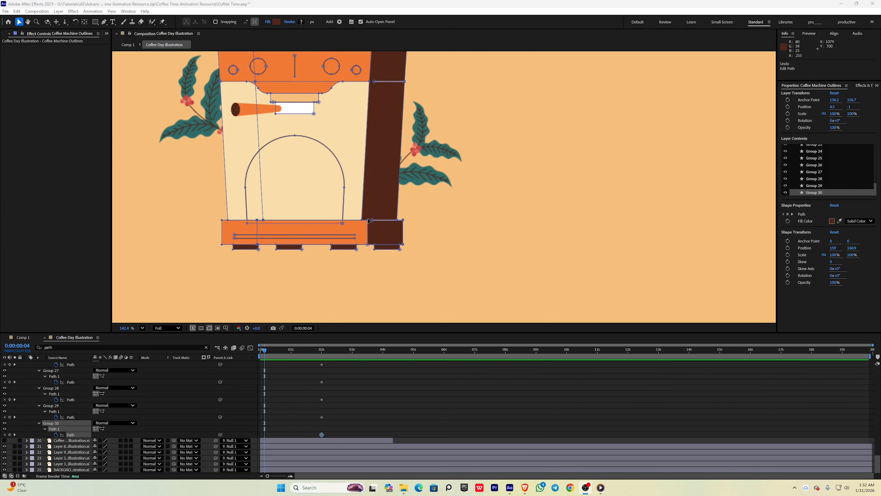
{"action": "left_click_drag", "start_coordinate": [368, 220], "coordinate": [404, 221]}
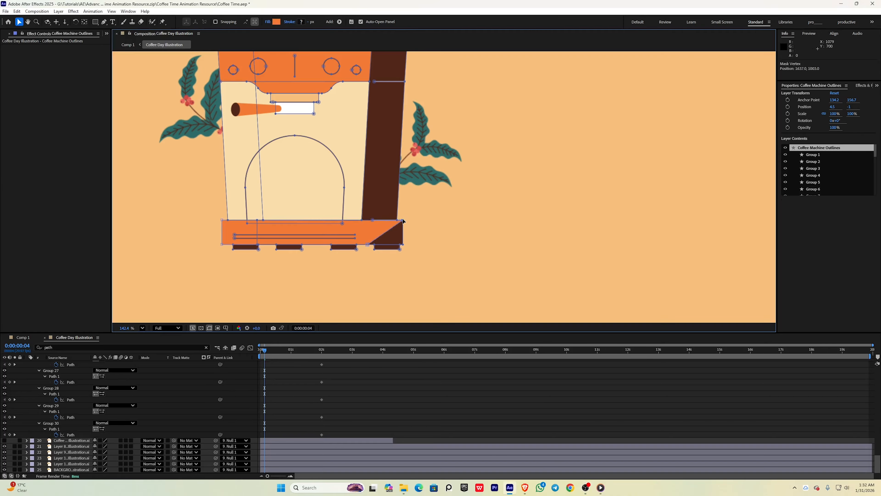
{"action": "left_click_drag", "start_coordinate": [368, 245], "coordinate": [400, 245]}
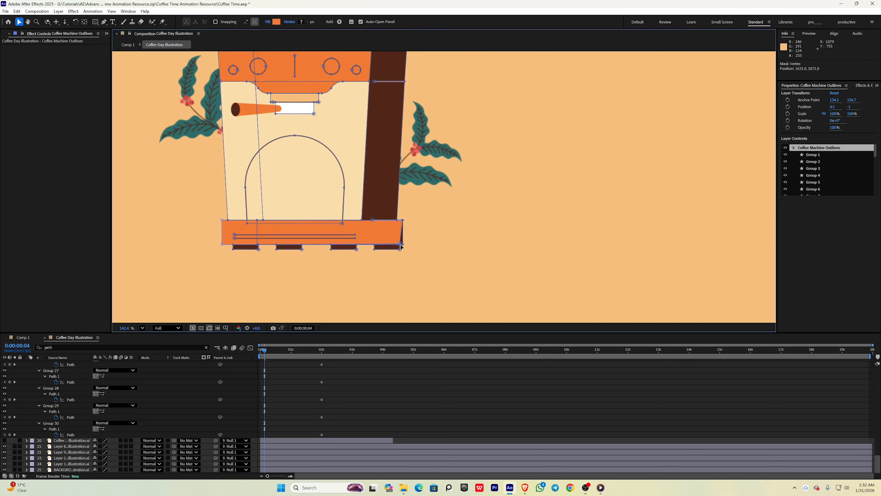
Stretch the orange control panel and the slanted top face over the dark side to the machine's outer edge
{"action": "scroll", "coordinate": [402, 245], "scroll_direction": "up", "scroll_amount": 3}
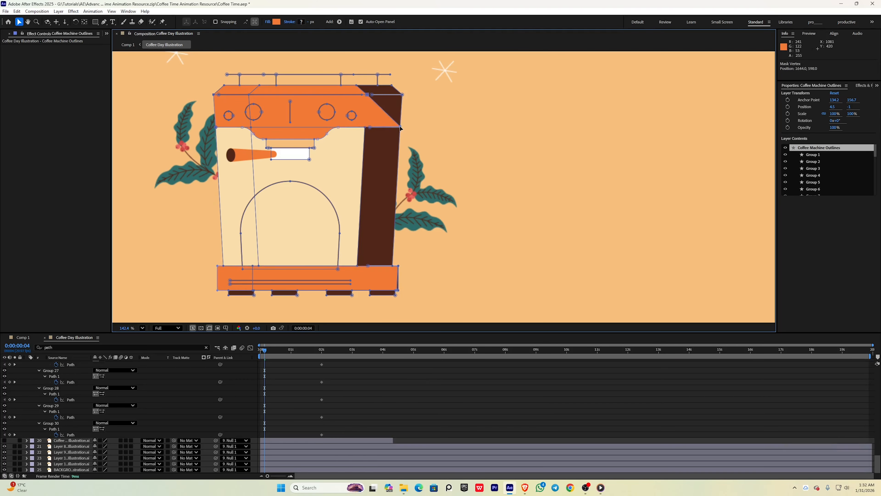
{"action": "left_click_drag", "start_coordinate": [400, 127], "coordinate": [402, 97]}
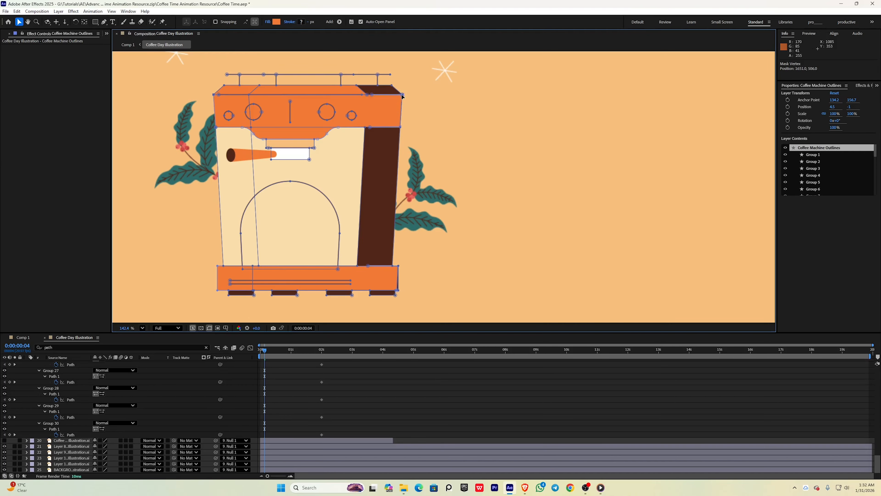
{"action": "scroll", "coordinate": [402, 97], "scroll_direction": "up", "scroll_amount": 2}
{"action": "middle_click", "coordinate": [341, 104]}
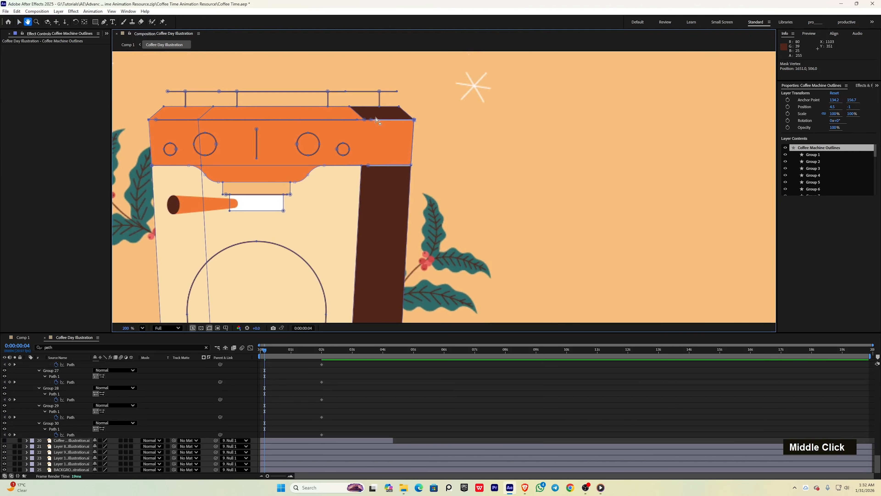
{"action": "scroll", "coordinate": [348, 114], "scroll_direction": "up", "scroll_amount": 1}
{"action": "left_click_drag", "start_coordinate": [350, 104], "coordinate": [412, 105]}
{"action": "left_click_drag", "start_coordinate": [367, 121], "coordinate": [430, 121]}
Extend the cream front panel's upper corner to the machine's outer edge and shift the arch's lower ends to recentre its legs
{"action": "scroll", "coordinate": [416, 139], "scroll_direction": "down", "scroll_amount": 1}
{"action": "left_click_drag", "start_coordinate": [370, 96], "coordinate": [420, 97]}
{"action": "left_click_drag", "start_coordinate": [335, 294], "coordinate": [373, 297]}
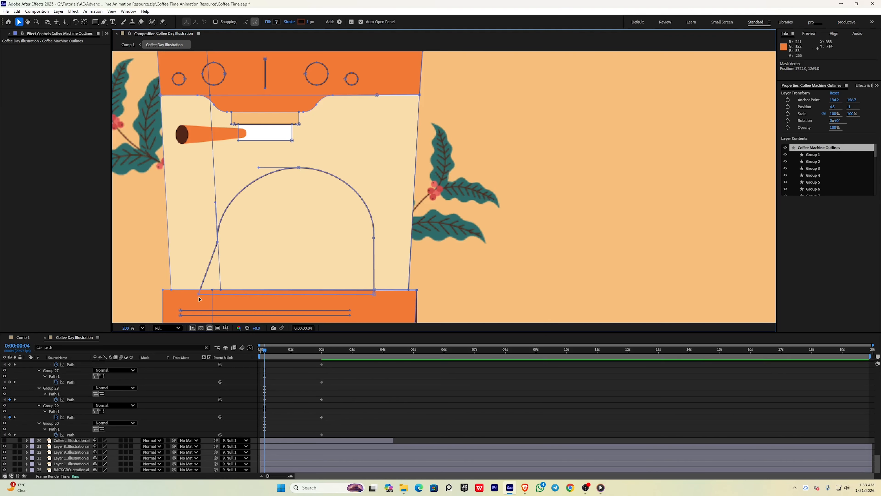
{"action": "left_click_drag", "start_coordinate": [197, 295], "coordinate": [222, 295]}
Preview the coffee machine's turning animation and check the frame at 0:00:02:11
{"action": "scroll", "coordinate": [274, 305], "scroll_direction": "down", "scroll_amount": 1}
{"action": "key", "text": "space"}
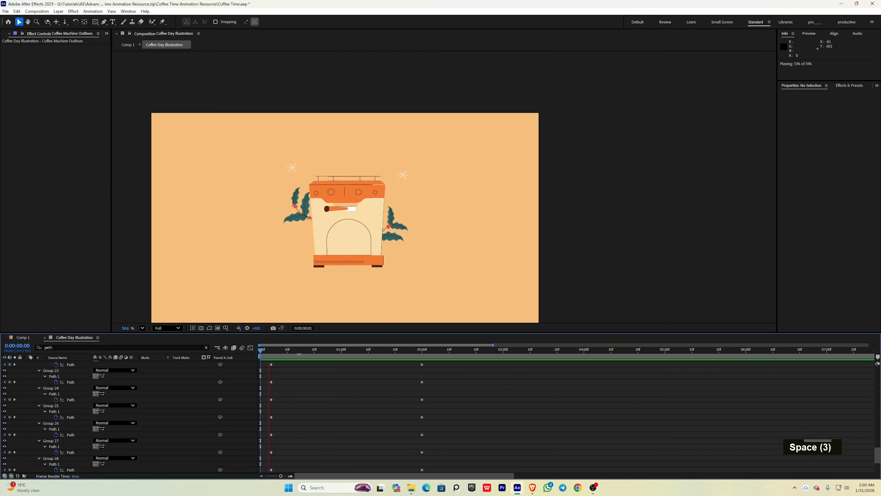
{"action": "left_click", "coordinate": [453, 351]}
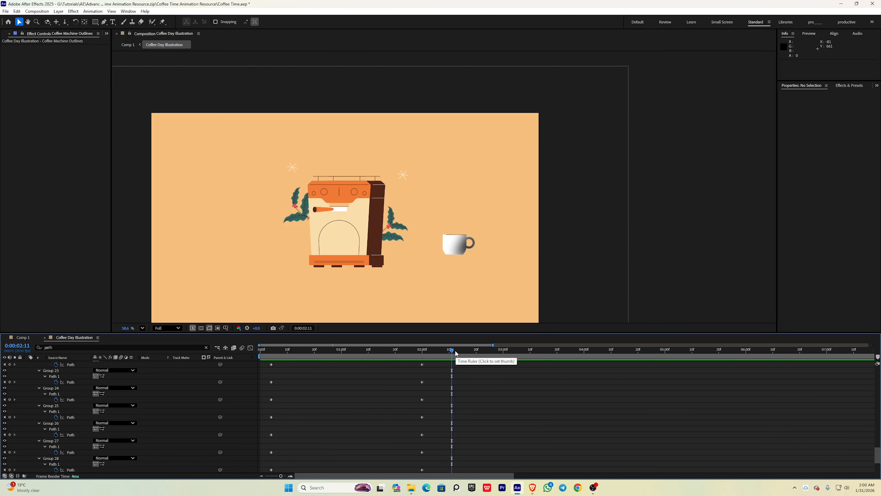
{"action": "key", "text": "space"}
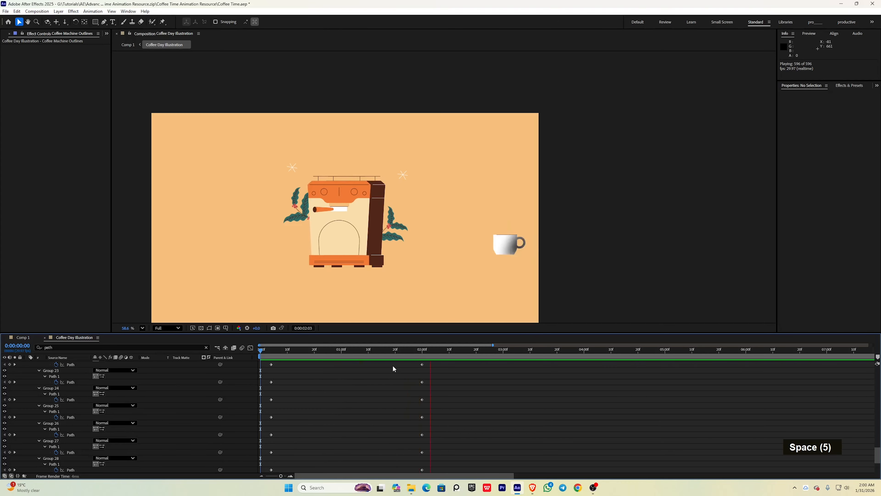
Select the machine's path keyframes in both columns and apply Easy Ease to them
{"action": "scroll", "coordinate": [393, 365], "scroll_direction": "down", "scroll_amount": 5}
{"action": "left_click_drag", "start_coordinate": [287, 371], "coordinate": [290, 417]}
{"action": "left_click", "coordinate": [355, 431]}
{"action": "left_click_drag", "start_coordinate": [350, 433], "coordinate": [270, 429]}
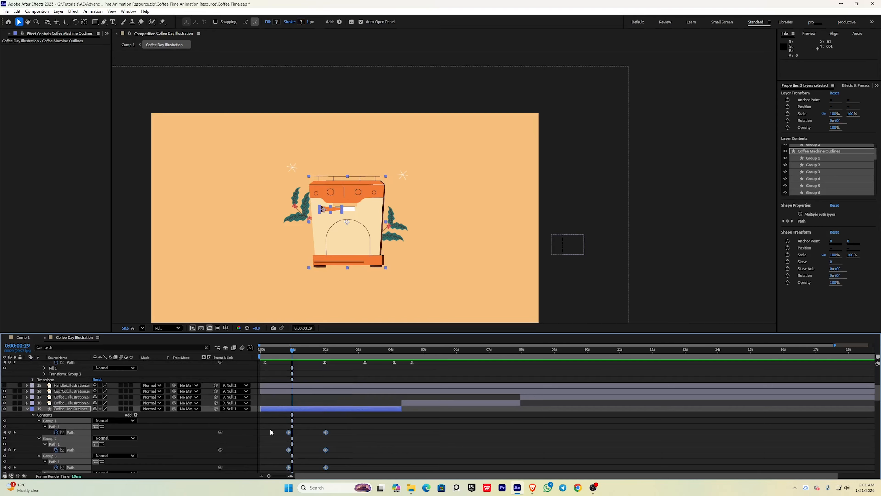
{"action": "key", "text": "F9"}
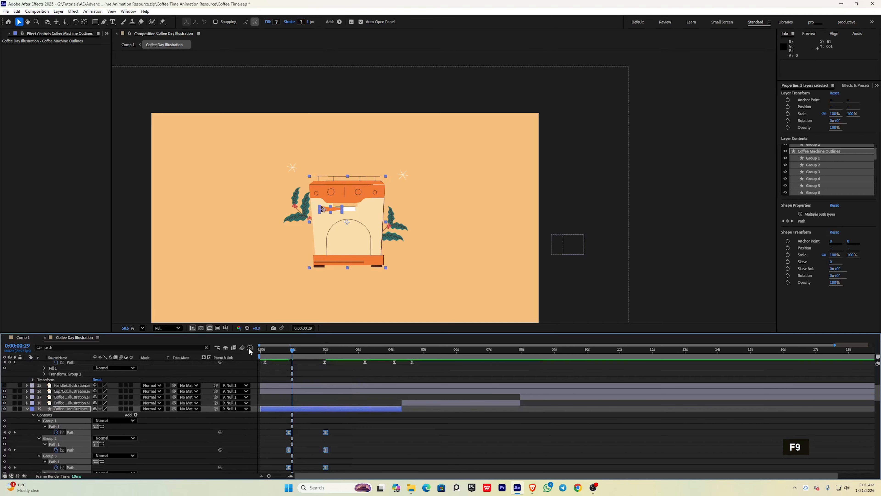
Try to set the incoming influence of the selected path keyframes to about 43% in the speed graph
{"action": "left_click", "coordinate": [250, 348]}
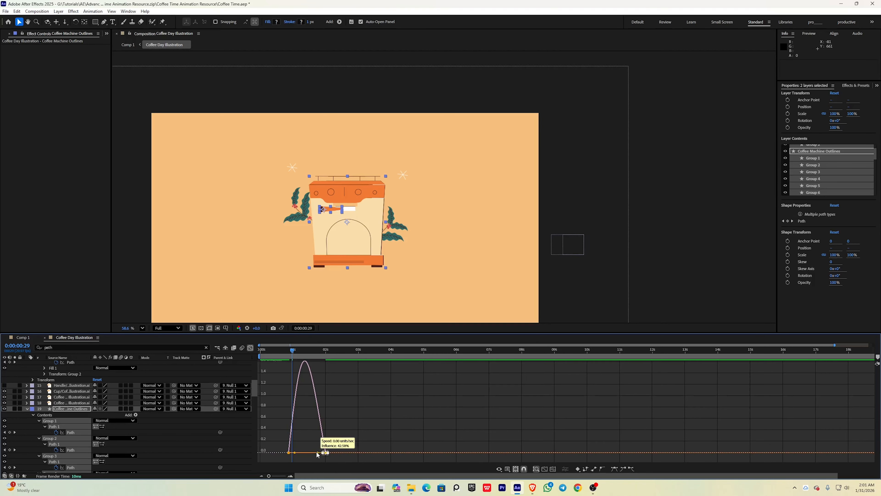
{"action": "key", "text": "ctrl+z"}
{"action": "left_click_drag", "start_coordinate": [282, 382], "coordinate": [270, 416]}
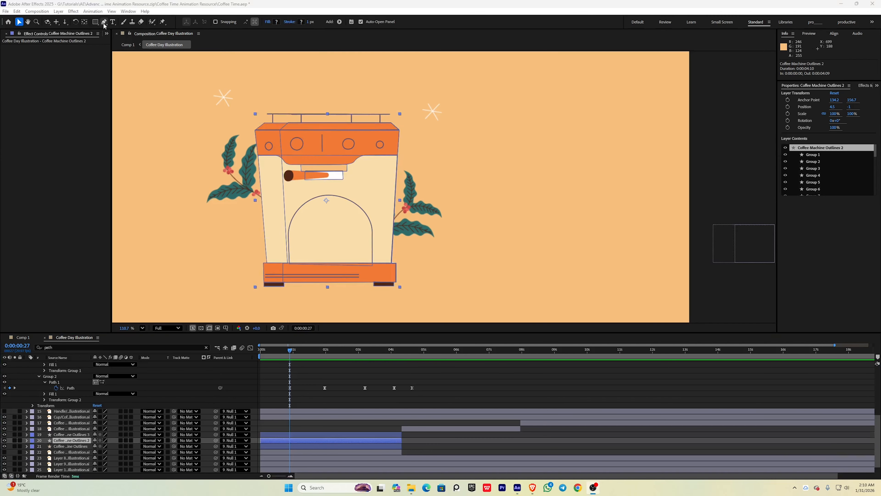
Draw a Pen tool mask around the machine's orange base on the Coffee Machine Outlines 2 layer
{"action": "left_click", "coordinate": [105, 23]}
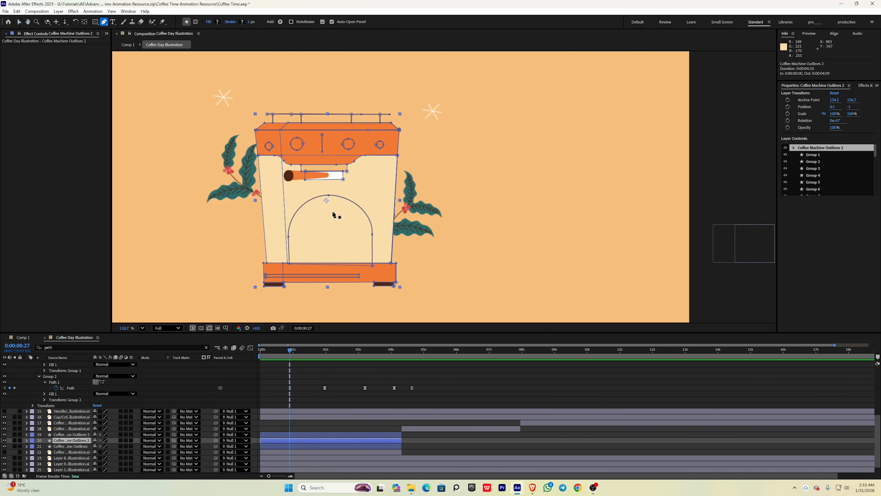
{"action": "left_click", "coordinate": [196, 23]}
{"action": "left_click", "coordinate": [254, 262]}
{"action": "left_click", "coordinate": [403, 262]}
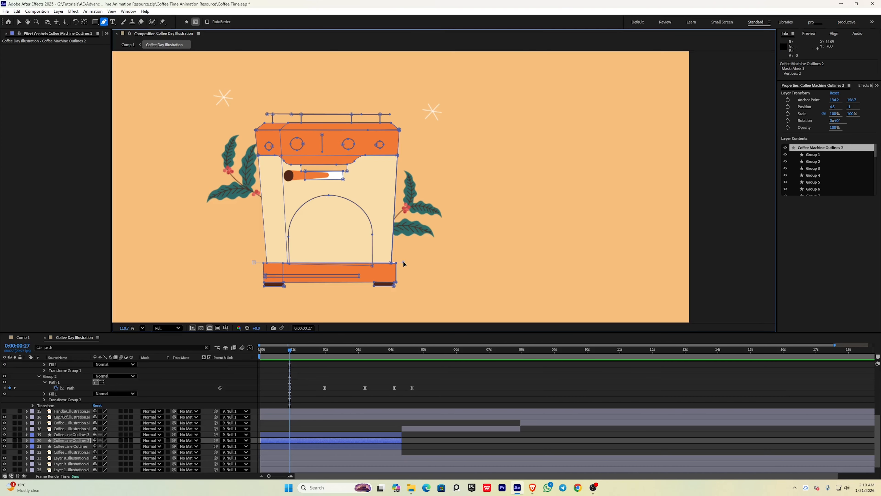
{"action": "left_click", "coordinate": [405, 293]}
Undo the last new path and draw a mask around the machine's orange top section on the Coffee Machine Outlines 3 layer
{"action": "key", "text": "ctrl+z"}
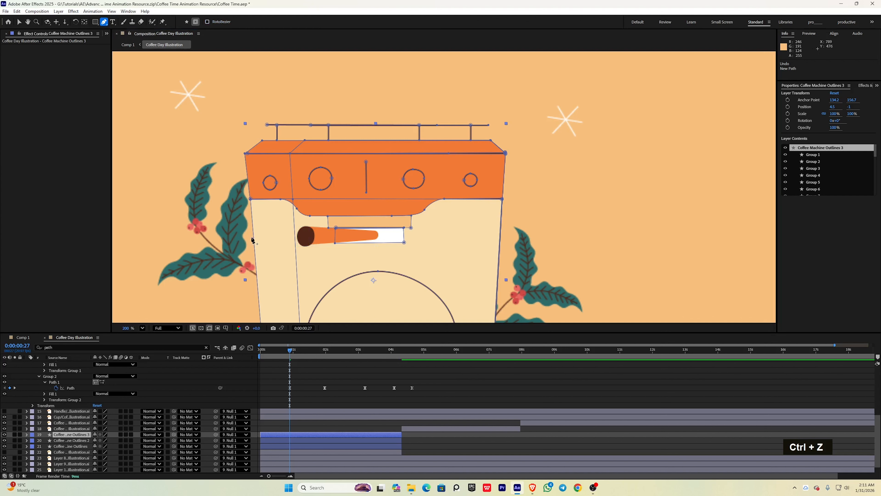
{"action": "left_click", "coordinate": [237, 199]}
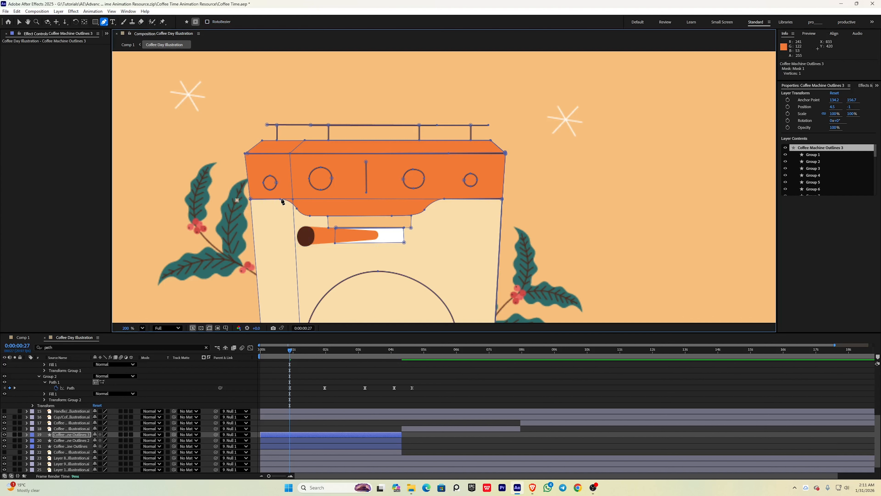
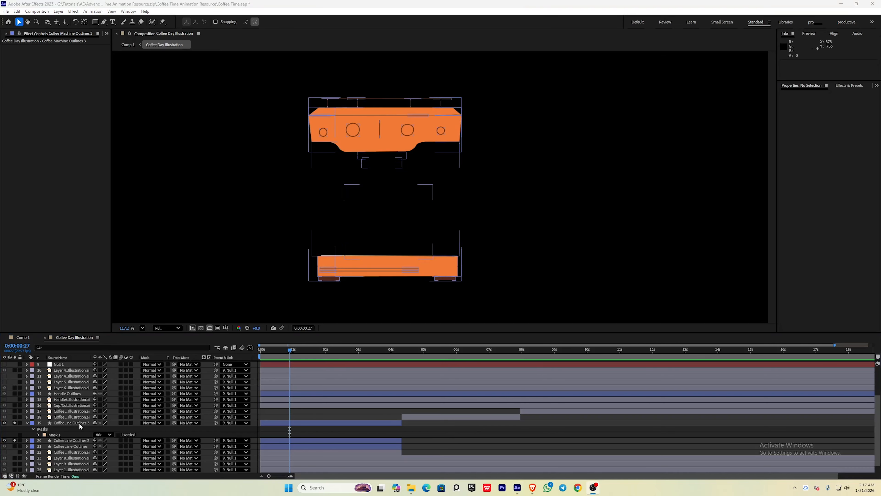
Keyframe the Position of Coffee Machine Outlines 3 at 0:00:00:27 and shift its vertical position near the start of the timeline
{"action": "left_click", "coordinate": [75, 423]}
{"action": "key", "text": "p"}
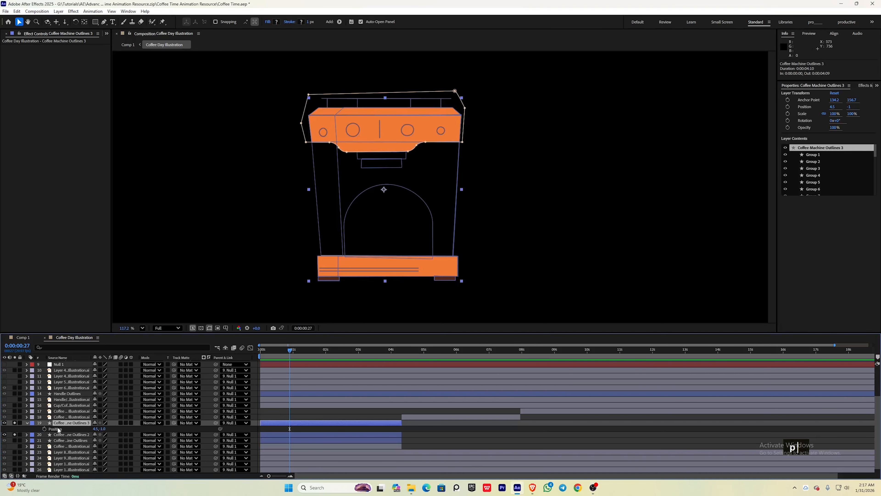
{"action": "left_click", "coordinate": [44, 429]}
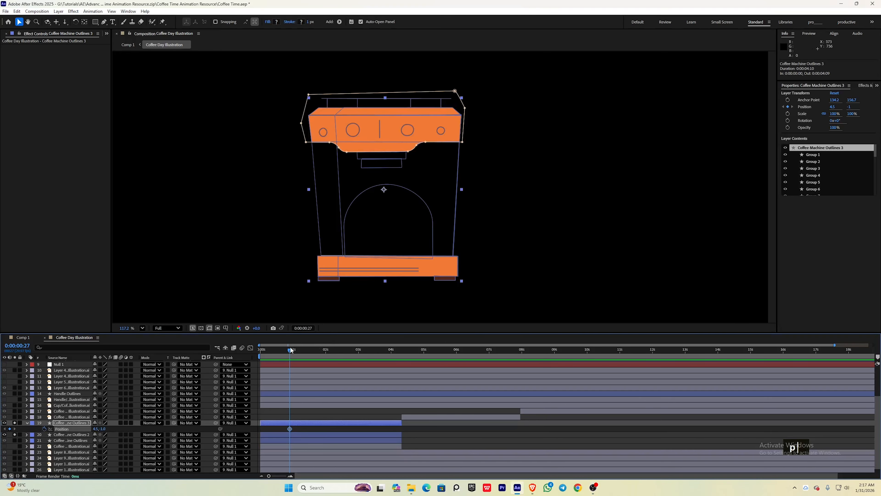
{"action": "left_click_drag", "start_coordinate": [291, 350], "coordinate": [263, 350]}
{"action": "left_click_drag", "start_coordinate": [104, 429], "coordinate": [182, 422]}
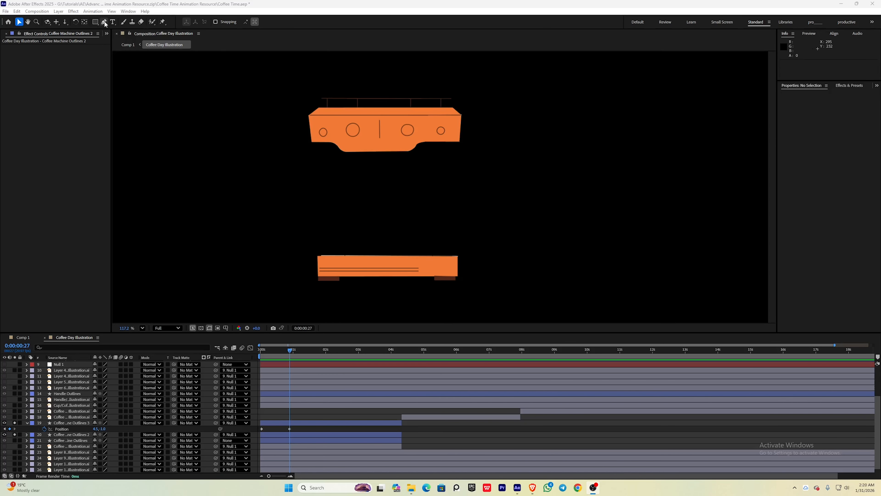
Draw a filled Pen tool shape between the machine's orange top and base, and place its layer below Coffee Machine Outlines 2
{"action": "left_click", "coordinate": [104, 21]}
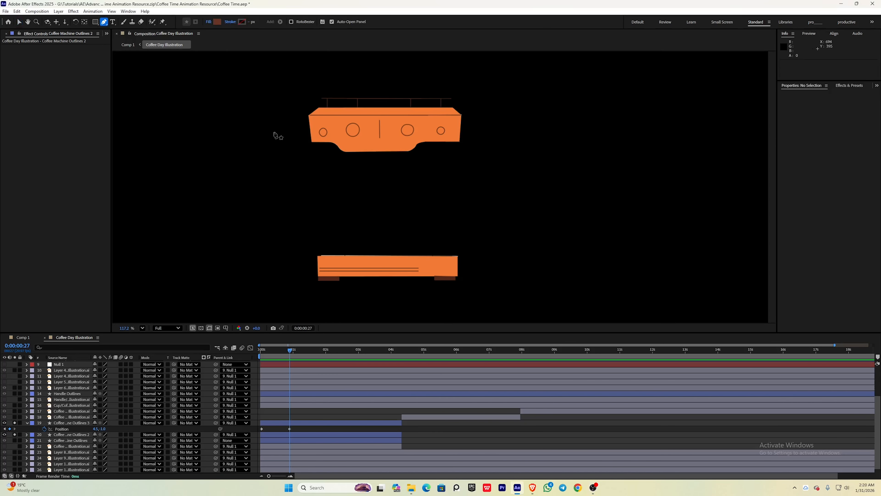
{"action": "scroll", "coordinate": [323, 262], "scroll_direction": "up", "scroll_amount": 2}
{"action": "middle_click", "coordinate": [298, 276]}
{"action": "left_click", "coordinate": [297, 274]}
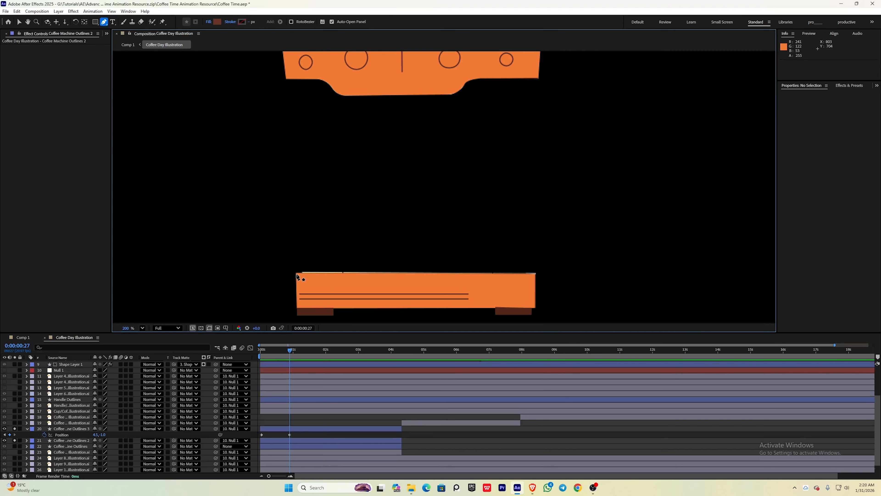
{"action": "left_click", "coordinate": [286, 77]}
{"action": "scroll", "coordinate": [77, 365], "scroll_direction": "up", "scroll_amount": 4}
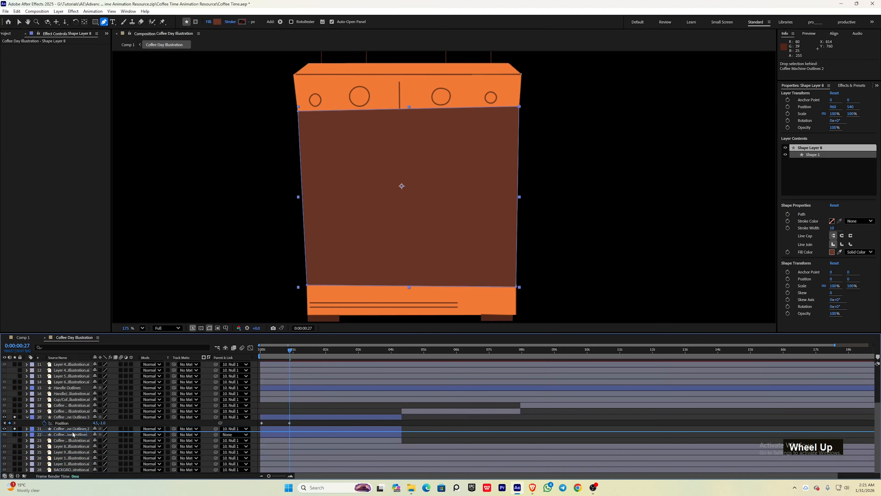
{"action": "scroll", "coordinate": [72, 434], "scroll_direction": "down", "scroll_amount": 3}
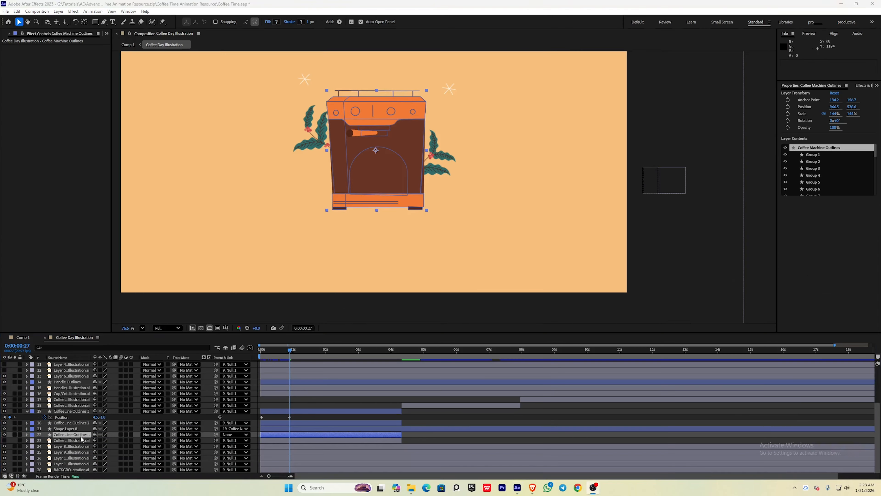
Set Shape Layer 8 as the track matte of the Coffee Machine Outlines layer and preview the animation
{"action": "left_click", "coordinate": [79, 440]}
{"action": "left_click", "coordinate": [76, 435]}
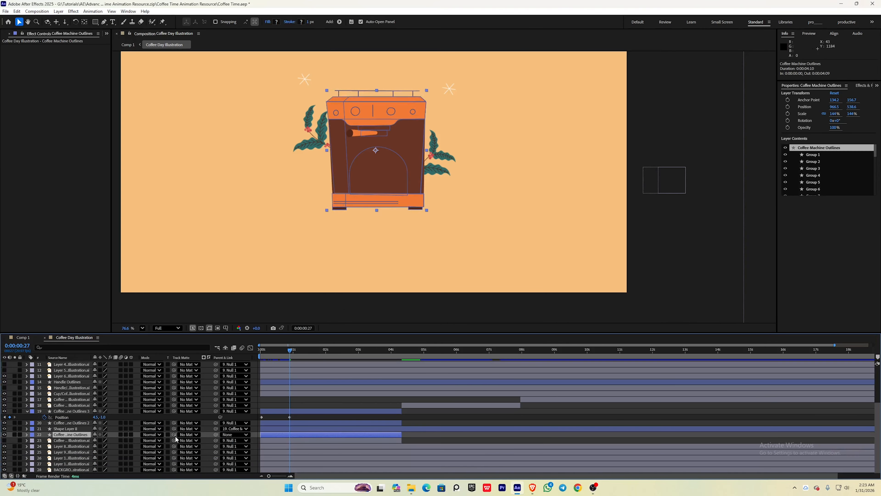
{"action": "left_click_drag", "start_coordinate": [174, 435], "coordinate": [88, 431]}
{"action": "key", "text": "space"}
{"action": "key", "text": "space"}
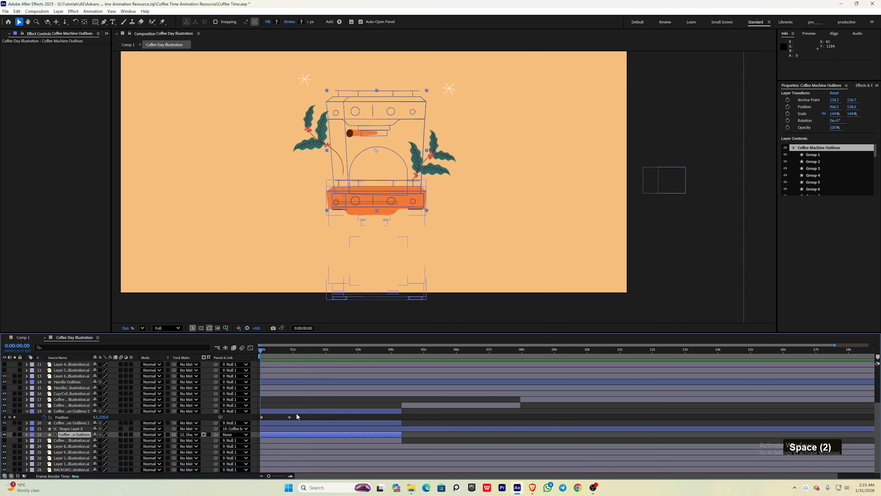
Easy-ease the Position keyframes of Coffee Machine Outlines 3 with about 60% incoming influence, and shift them to end at 0:00:01:09
{"action": "left_click_drag", "start_coordinate": [297, 418], "coordinate": [261, 421]}
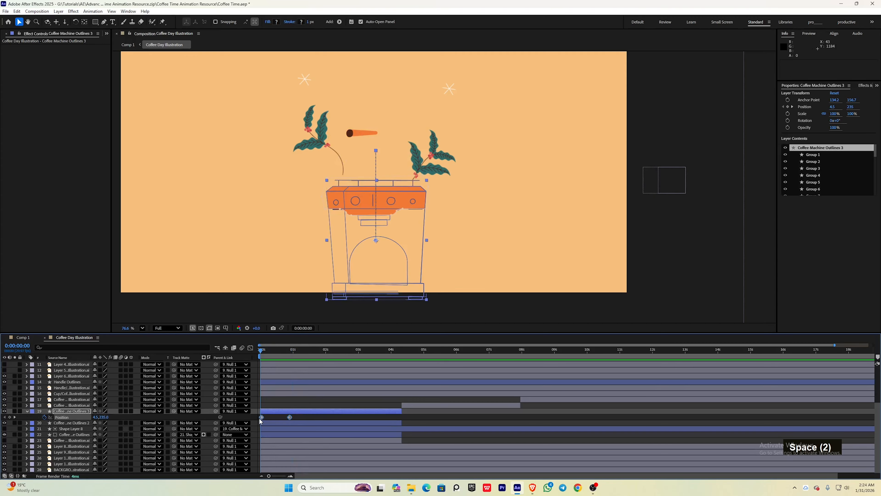
{"action": "key", "text": "F9"}
{"action": "left_click", "coordinate": [250, 347]}
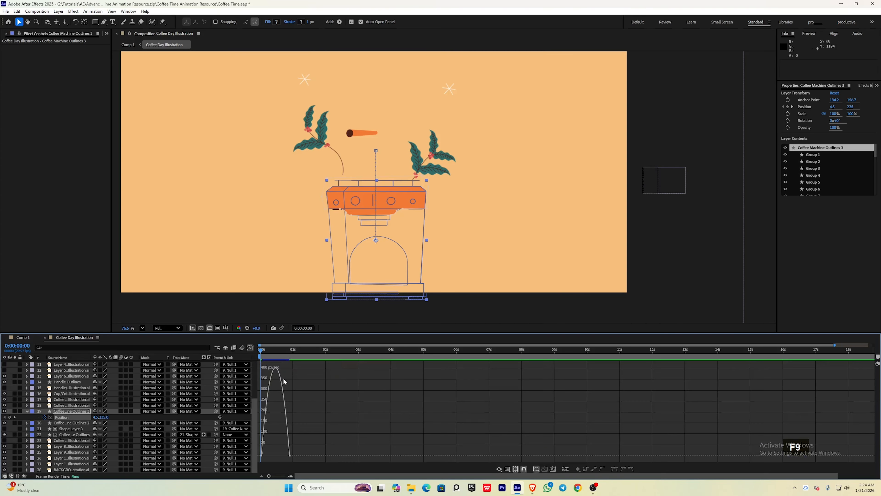
{"action": "left_click", "coordinate": [288, 455]}
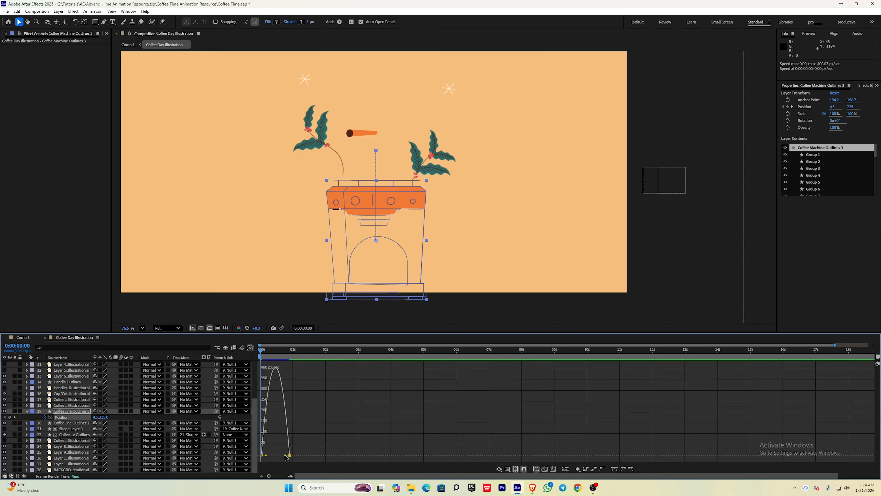
{"action": "left_click_drag", "start_coordinate": [284, 455], "coordinate": [280, 455]}
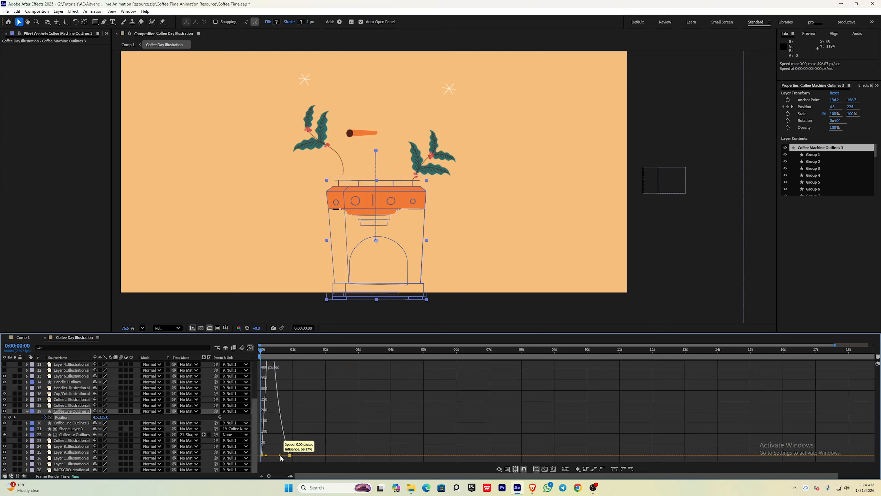
{"action": "left_click", "coordinate": [250, 348]}
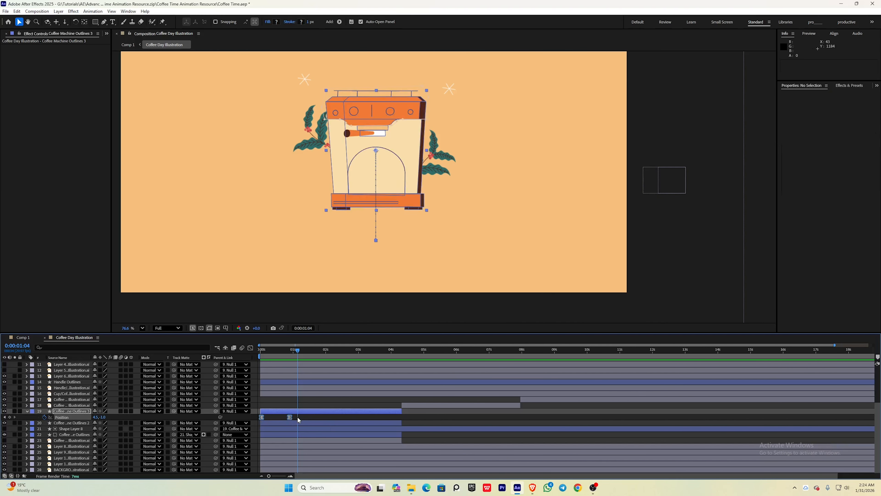
{"action": "mouse_move", "coordinate": [298, 417]}
{"action": "left_mouse_down"}
{"action": "mouse_move", "coordinate": [257, 419]}
{"action": "mouse_move", "coordinate": [303, 419]}
{"action": "left_mouse_up"}
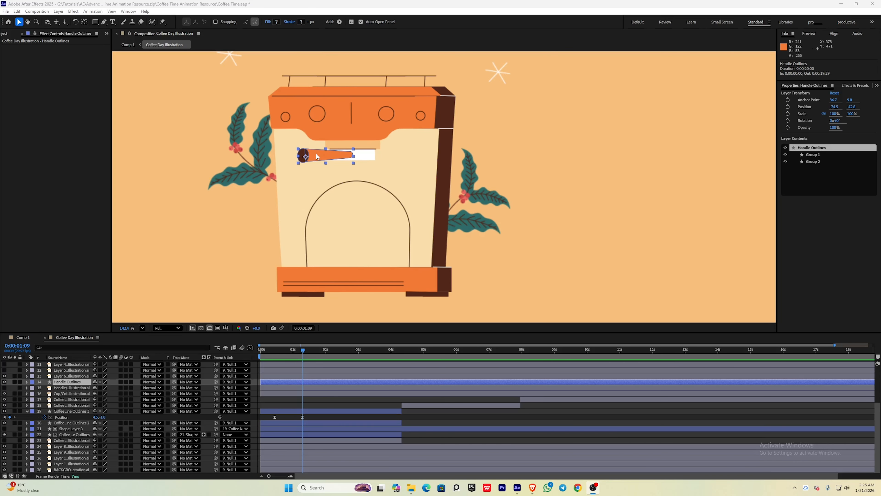
Move the anchor point of Handle Outlines to the handle's narrow end, where it meets the machine
{"action": "left_click", "coordinate": [85, 22]}
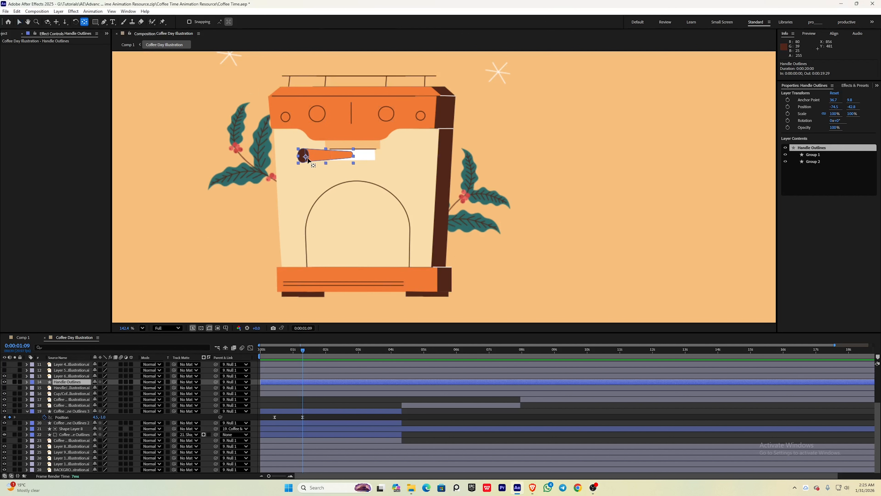
{"action": "left_click_drag", "start_coordinate": [308, 160], "coordinate": [317, 157]}
{"action": "left_click_drag", "start_coordinate": [345, 155], "coordinate": [353, 154]}
{"action": "key", "text": "v"}
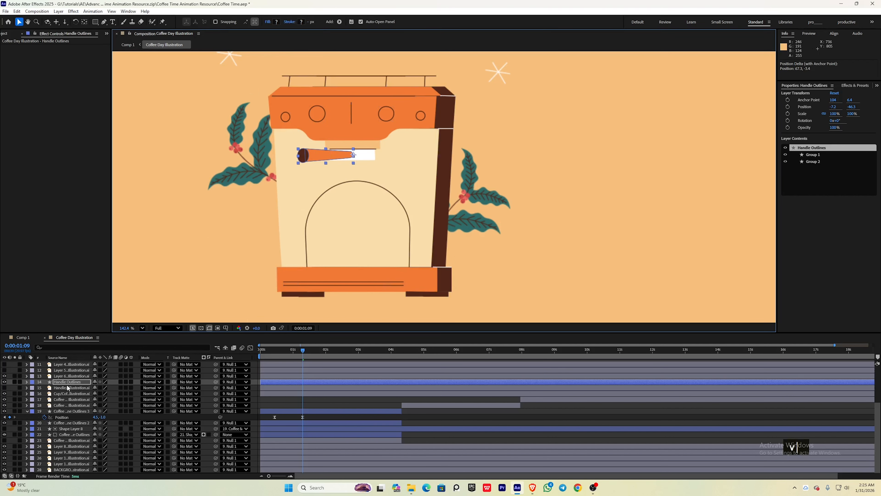
Keyframe the Scale of Handle Outlines and set it to 0% at 0:00:01:03
{"action": "key", "text": "s"}
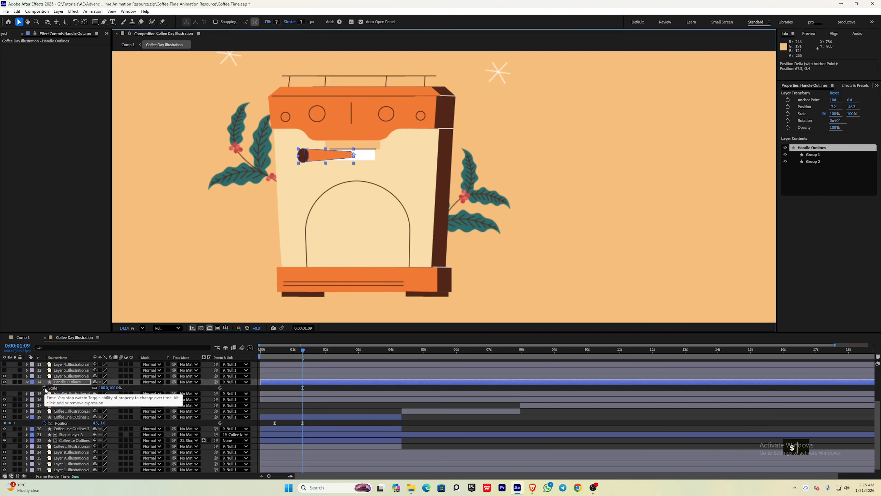
{"action": "left_click", "coordinate": [44, 387]}
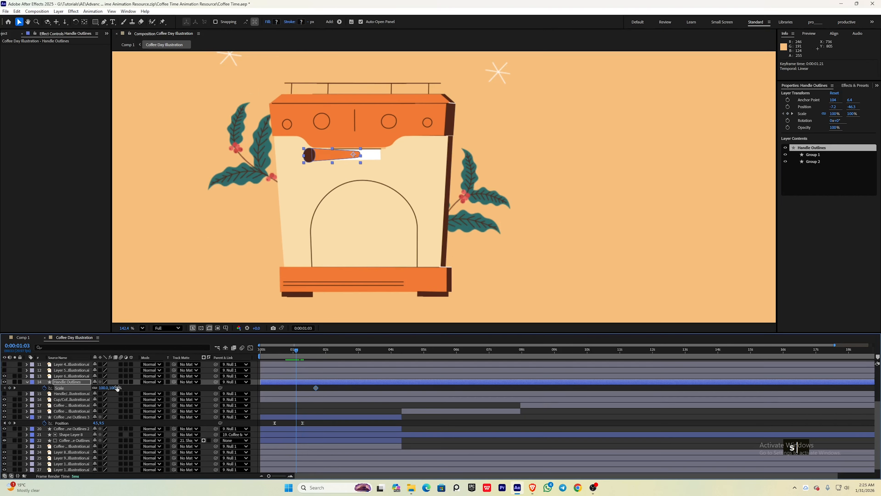
{"action": "left_click", "coordinate": [116, 388]}
{"action": "type", "text": "00"}
{"action": "key", "text": "Return"}
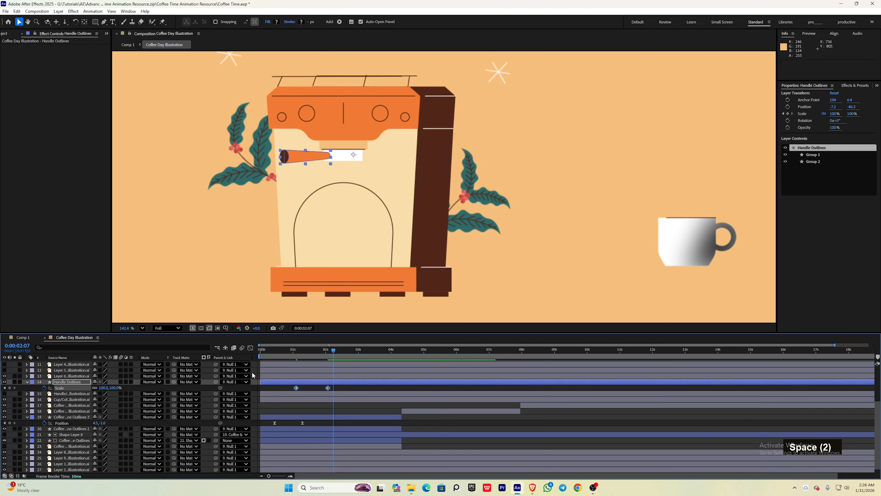
Easy-ease the handle's Scale keyframes and increase the last keyframe's incoming influence in the speed graph
{"action": "key", "text": "F9"}
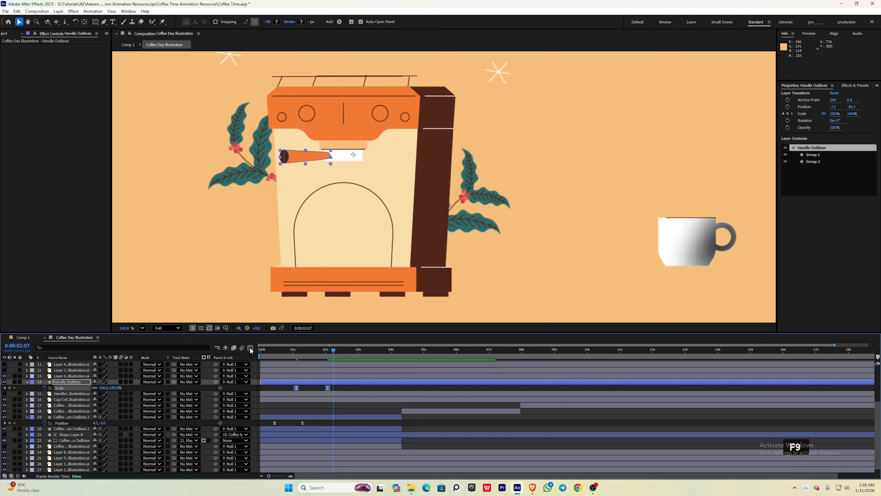
{"action": "left_click", "coordinate": [250, 347]}
{"action": "left_click_drag", "start_coordinate": [323, 455], "coordinate": [315, 455]}
{"action": "left_click", "coordinate": [251, 348]}
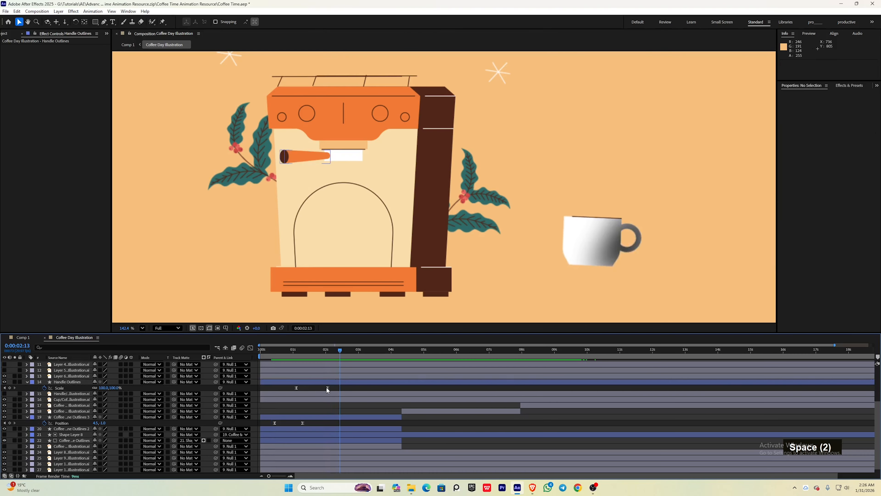
Move the handle's last Scale keyframe to 0:00:01:19 and preview the animation from near the start
{"action": "left_click_drag", "start_coordinate": [328, 388], "coordinate": [314, 389]}
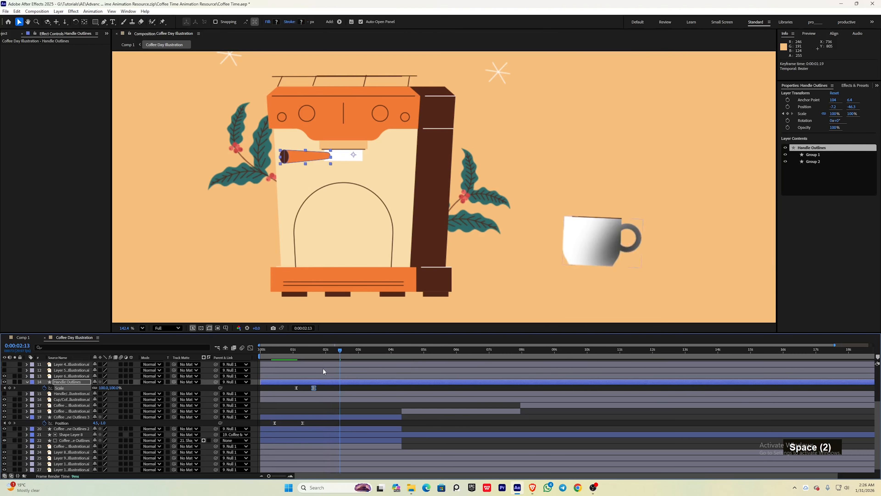
{"action": "left_click_drag", "start_coordinate": [339, 351], "coordinate": [264, 350]}
{"action": "key", "text": "space"}
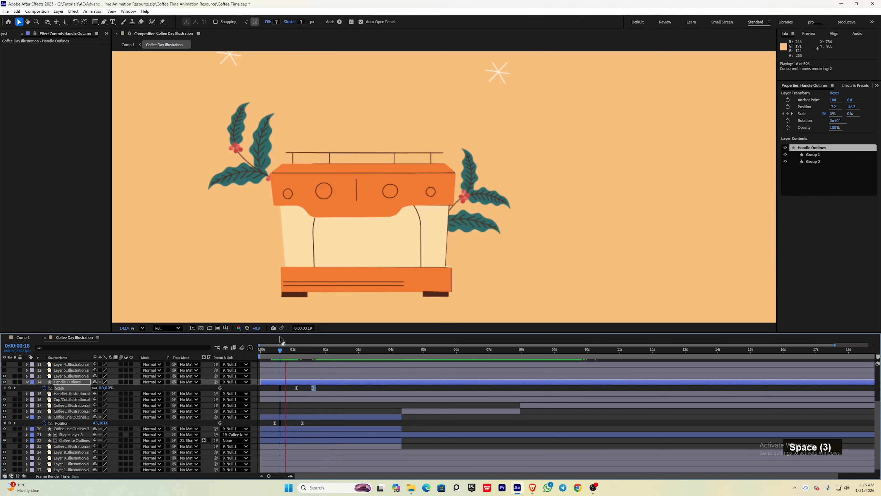
{"action": "key", "text": "space"}
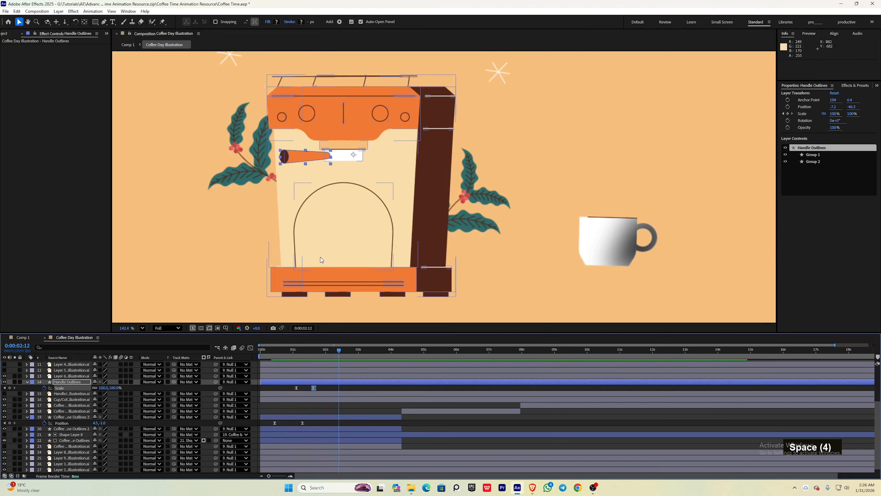
Solo the two star layers and the two leaf branch layers, numbers 24 to 27
{"action": "scroll", "coordinate": [345, 319], "scroll_direction": "down", "scroll_amount": 4}
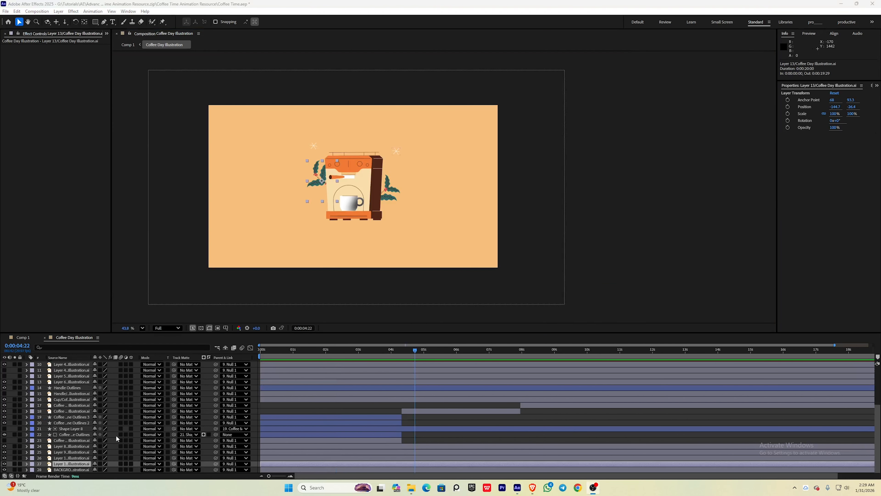
{"action": "left_click", "coordinate": [73, 458], "text": "ctrl"}
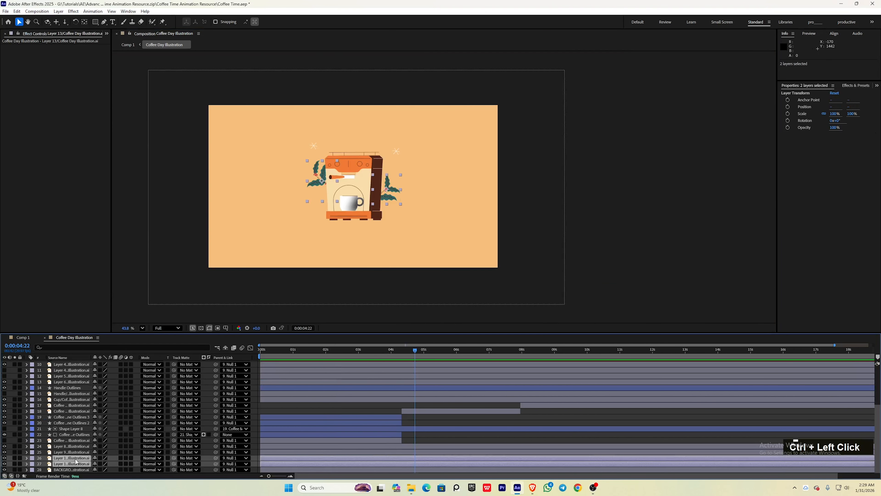
{"action": "left_click", "coordinate": [56, 452], "text": "shift"}
{"action": "left_click", "coordinate": [59, 447], "text": "shift"}
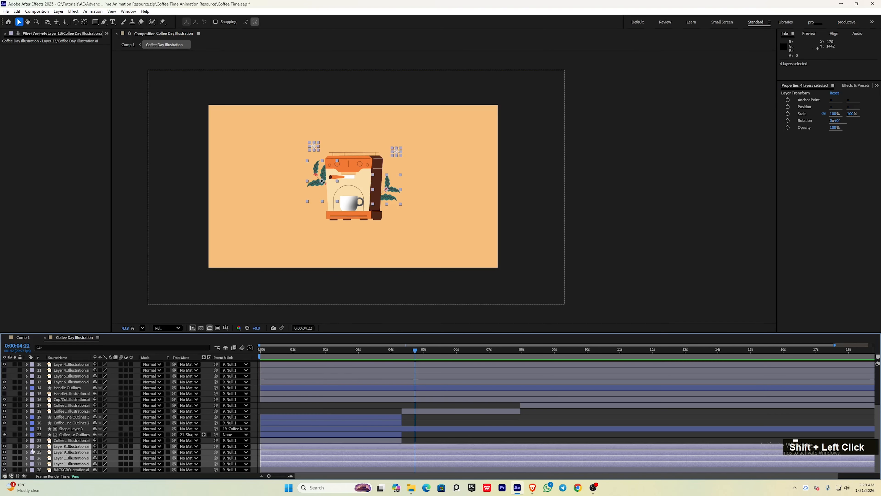
{"action": "left_click", "coordinate": [15, 446]}
Add Rotation keyframes to both star layers, Layer 8 and Layer 9, at 0:00:00:00
{"action": "left_click", "coordinate": [71, 447]}
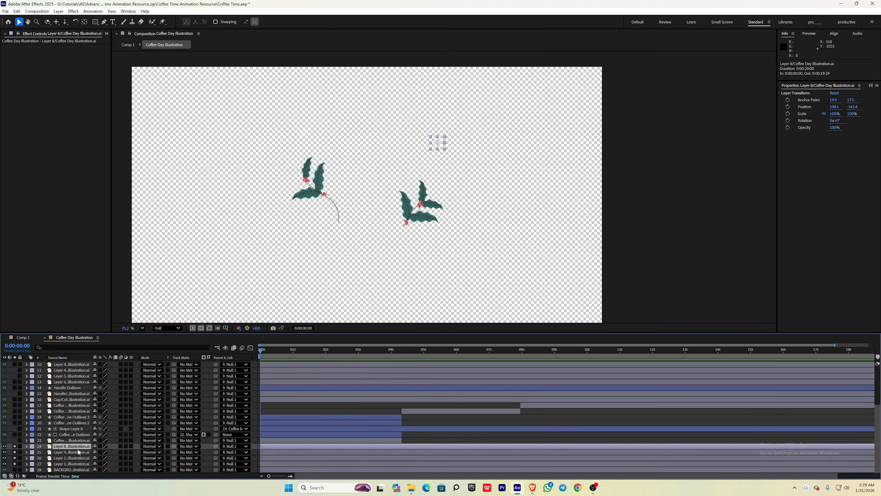
{"action": "left_click", "coordinate": [78, 452], "text": "ctrl"}
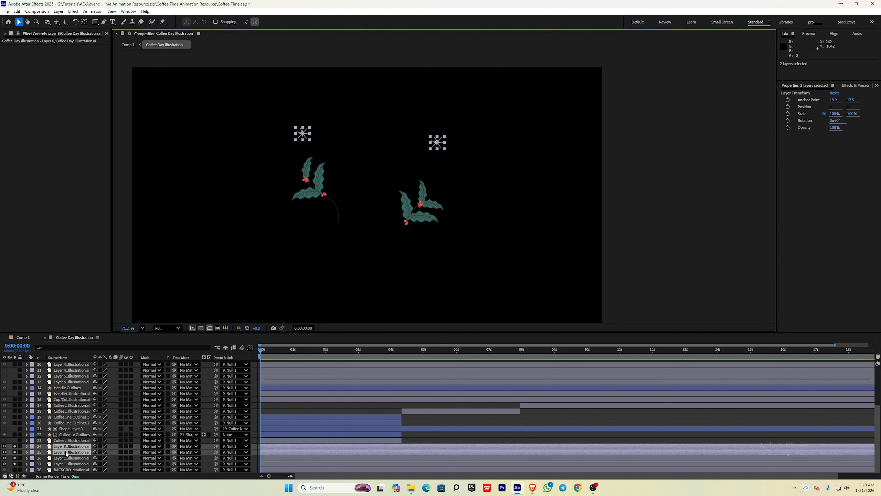
{"action": "key", "text": "r"}
{"action": "left_click", "coordinate": [44, 452]}
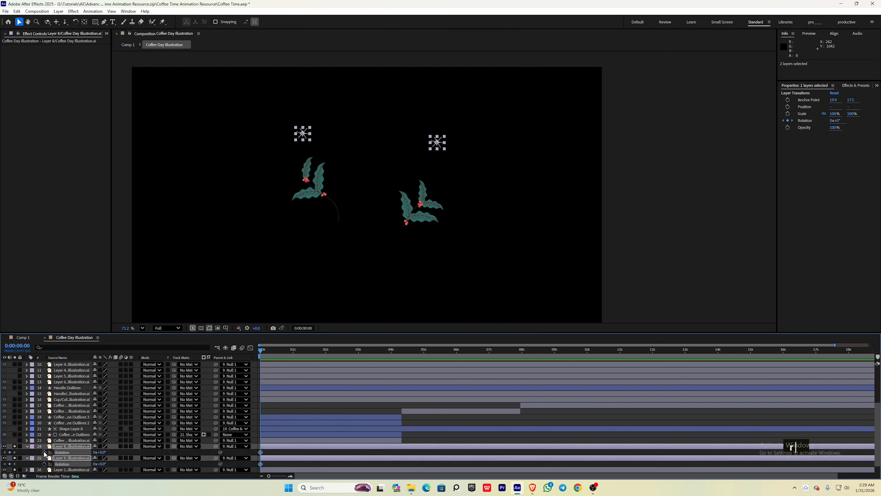
Add the expression loopOut('continue') to the Rotation of the Layer 9 star and copy the expression text
{"action": "left_click", "coordinate": [88, 459]}
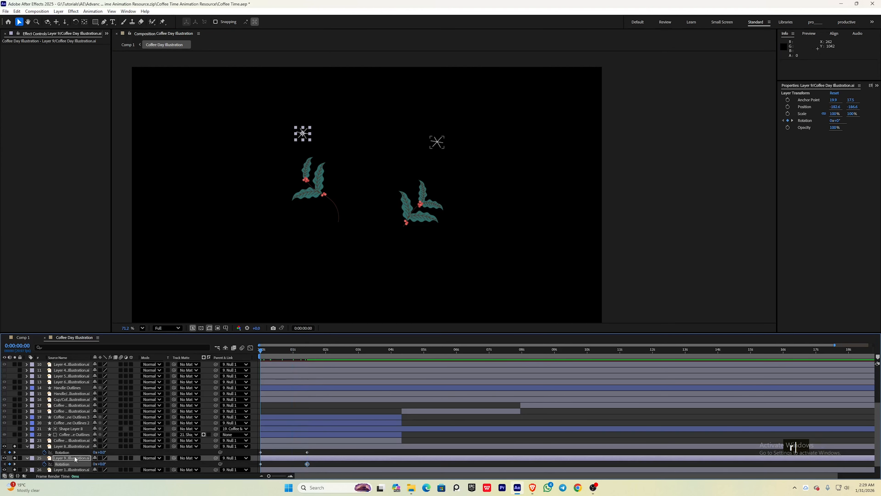
{"action": "left_click", "coordinate": [44, 464], "text": "alt"}
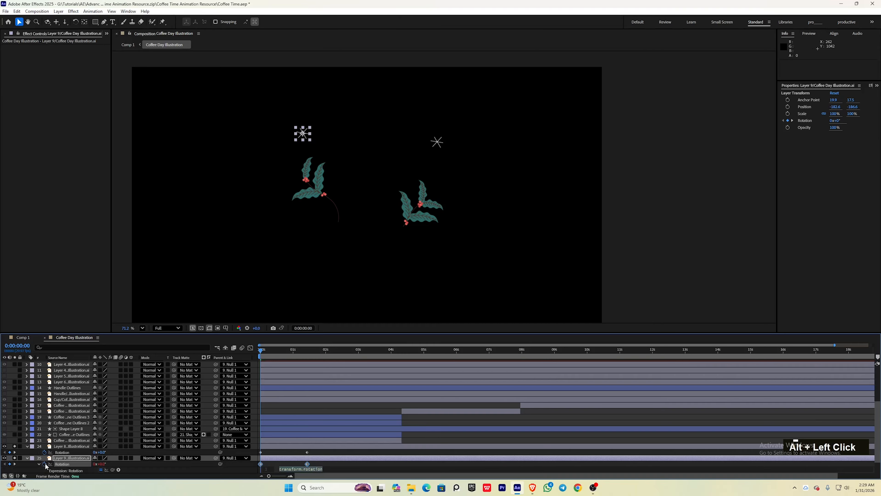
{"action": "type", "text": "loopOut('"}
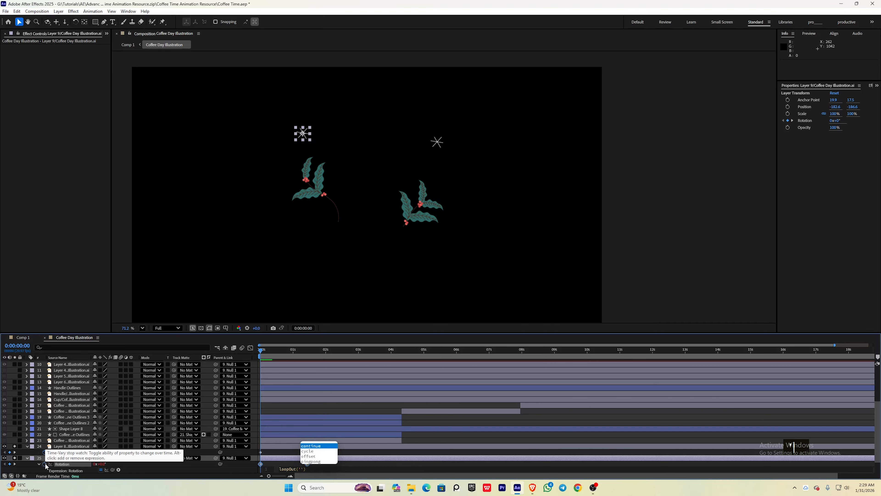
{"action": "key", "text": "Return"}
{"action": "key", "text": "ctrl+a"}
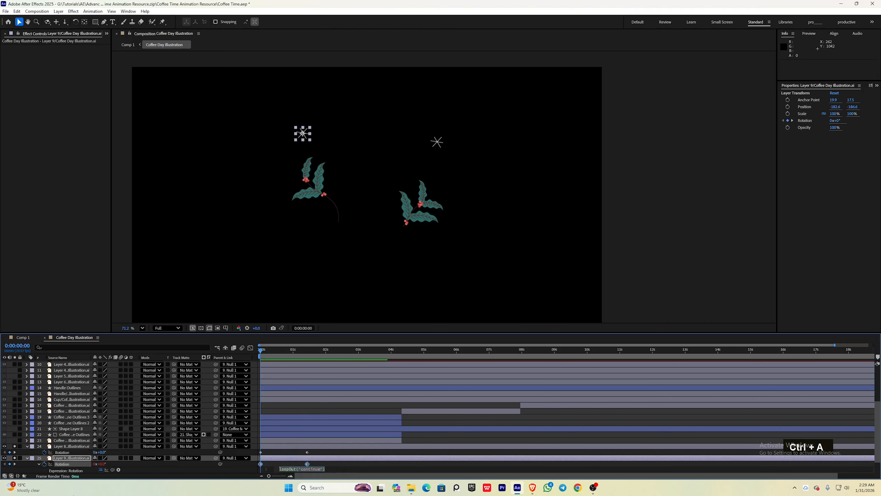
{"action": "key", "text": "ctrl+c"}
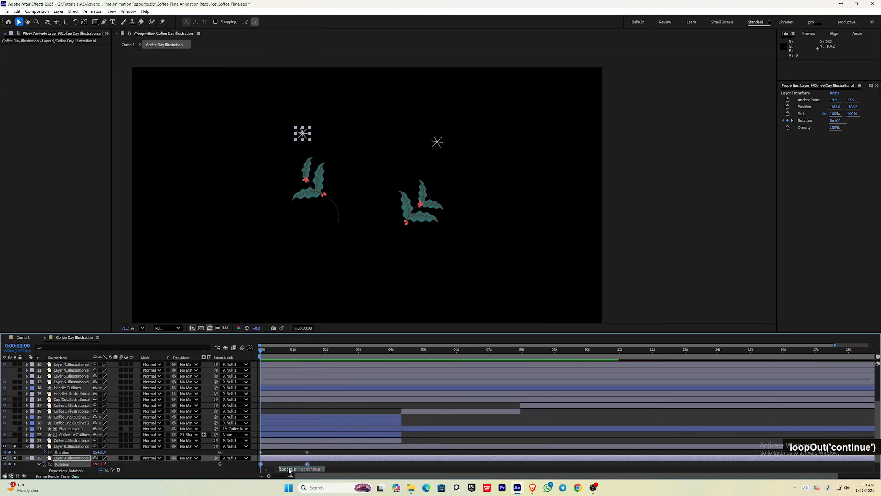
{"action": "key", "text": "ctrl+c"}
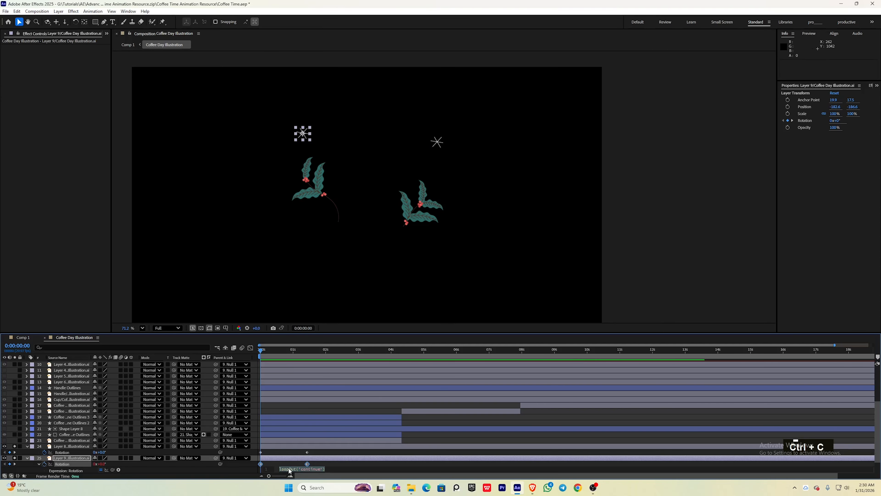
Paste the loopOut('continue') expression onto the Rotation of the Layer 8 star and shift that layer earlier in time
{"action": "left_click", "coordinate": [34, 455]}
{"action": "left_click", "coordinate": [44, 451], "text": "alt"}
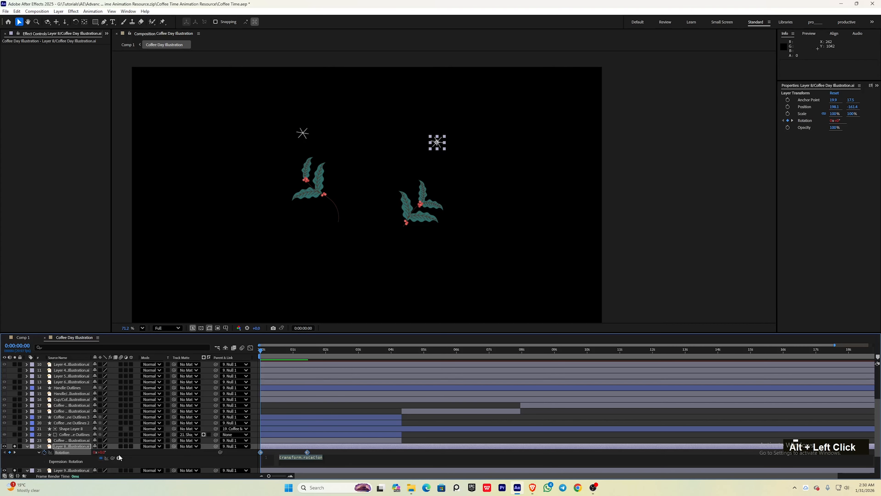
{"action": "key", "text": "ctrl+v"}
{"action": "key", "text": "Return"}
{"action": "key", "text": "ctrl+z"}
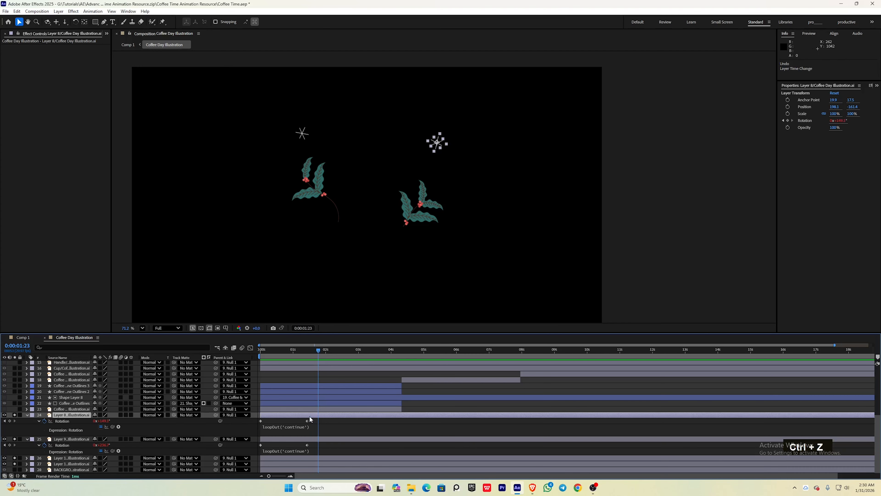
{"action": "left_click_drag", "start_coordinate": [318, 414], "coordinate": [306, 414]}
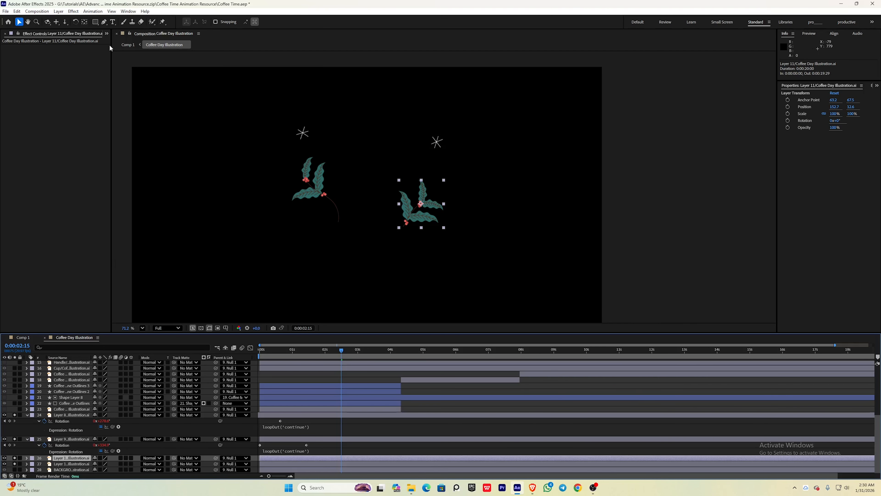
Move the anchor points of both leaf branch layers to the base of their stems
{"action": "left_click", "coordinate": [84, 21]}
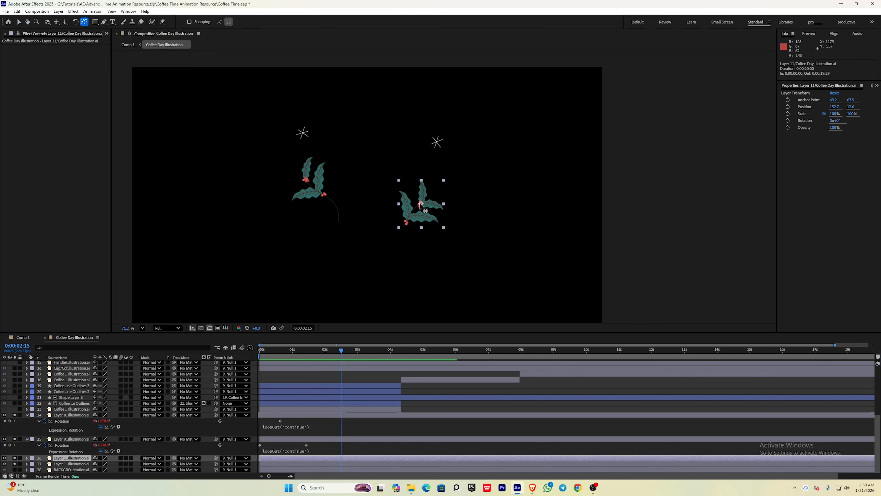
{"action": "left_click", "coordinate": [317, 194]}
{"action": "left_click_drag", "start_coordinate": [318, 196], "coordinate": [342, 222]}
{"action": "key", "text": "v"}
Add Rotation keyframes to both leaf branches at 0:00:02:15 and tilt them counterclockwise at 0:00:00:23
{"action": "left_click", "coordinate": [61, 458], "text": "ctrl"}
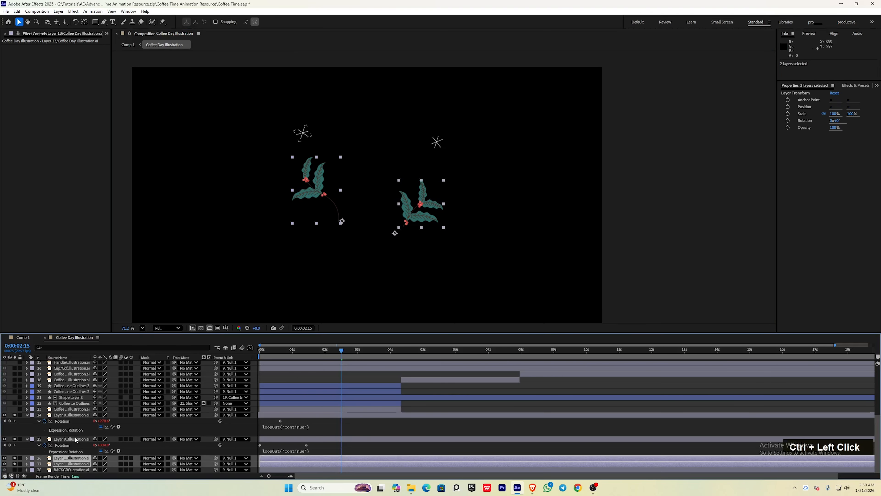
{"action": "key", "text": "r"}
{"action": "scroll", "coordinate": [73, 447], "scroll_direction": "down", "scroll_amount": 1}
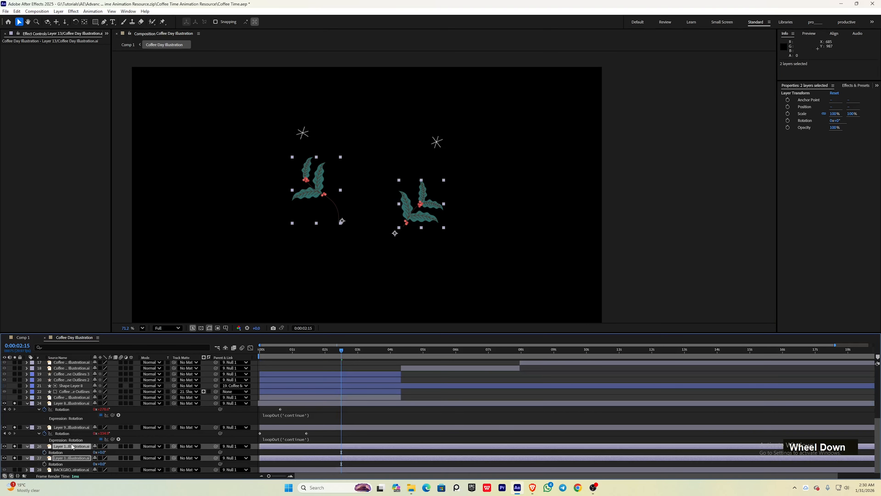
{"action": "left_click", "coordinate": [44, 453]}
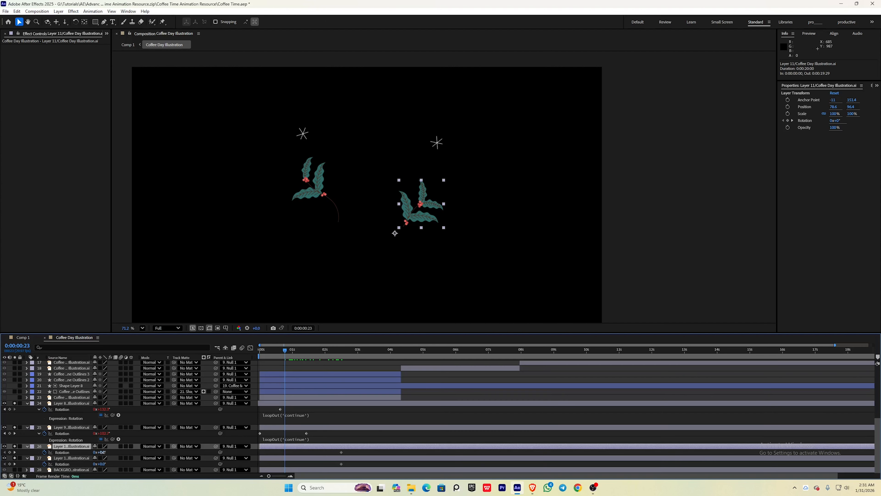
{"action": "left_click_drag", "start_coordinate": [101, 453], "coordinate": [98, 453]}
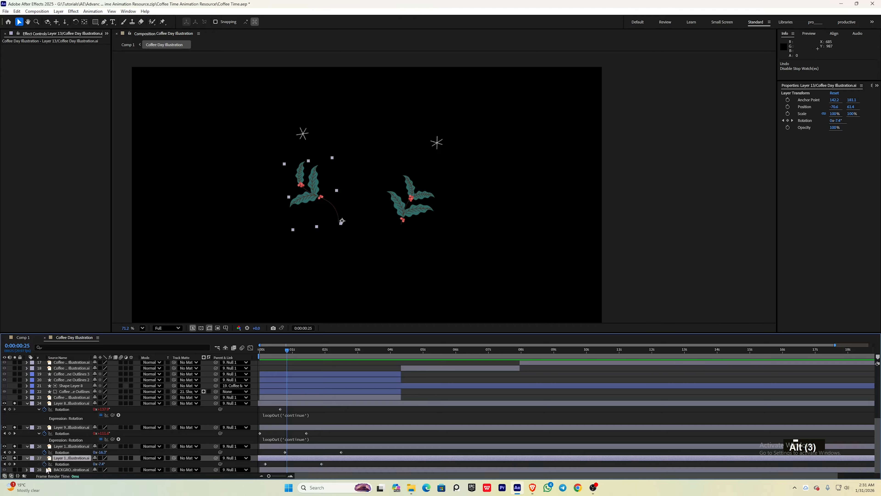
Add the expression loopOut('pingpong') to the Rotation of the Layer 13 leaf branch and copy the expression text
{"action": "left_click", "coordinate": [44, 464], "text": "alt"}
{"action": "type", "text": "loopOut('continue')"}
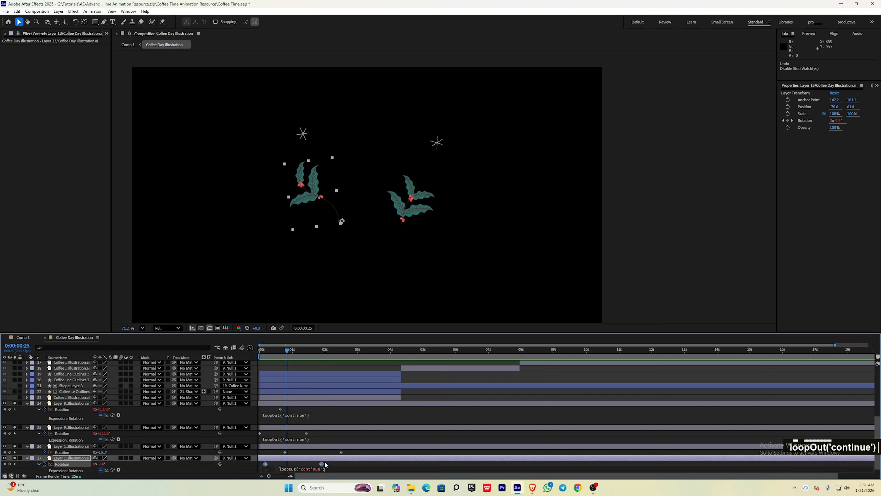
{"action": "double_click", "coordinate": [309, 469]}
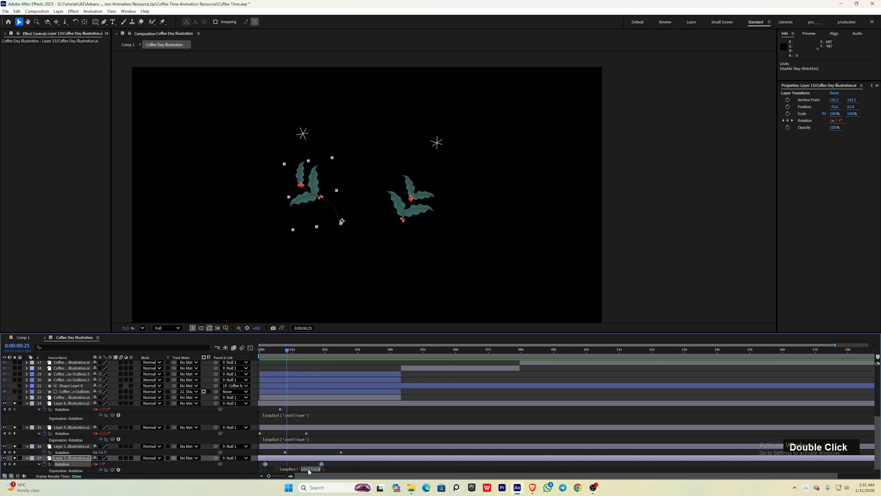
{"action": "type", "text": "pi"}
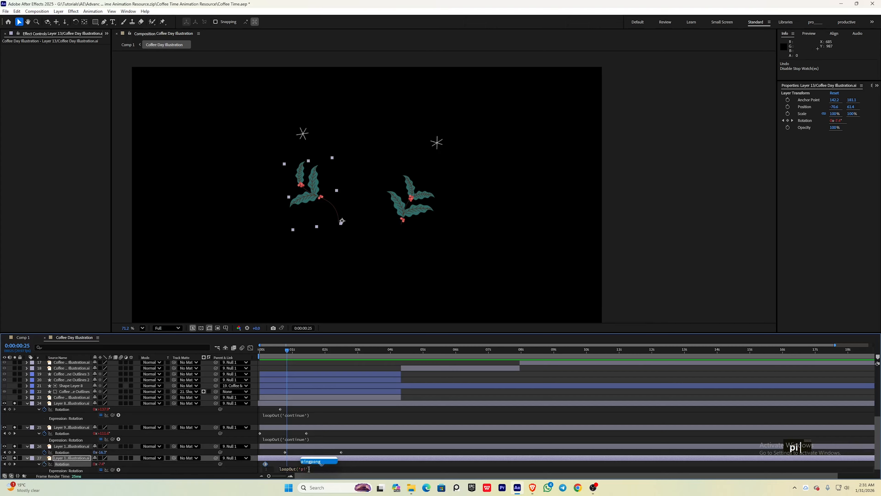
{"action": "key", "text": "Return"}
{"action": "key", "text": "ctrl+a"}
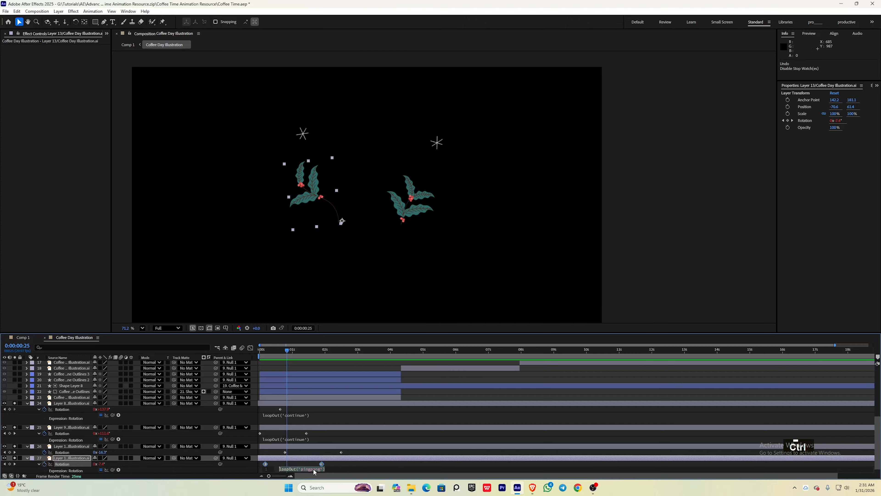
{"action": "key", "text": "ctrl+c"}
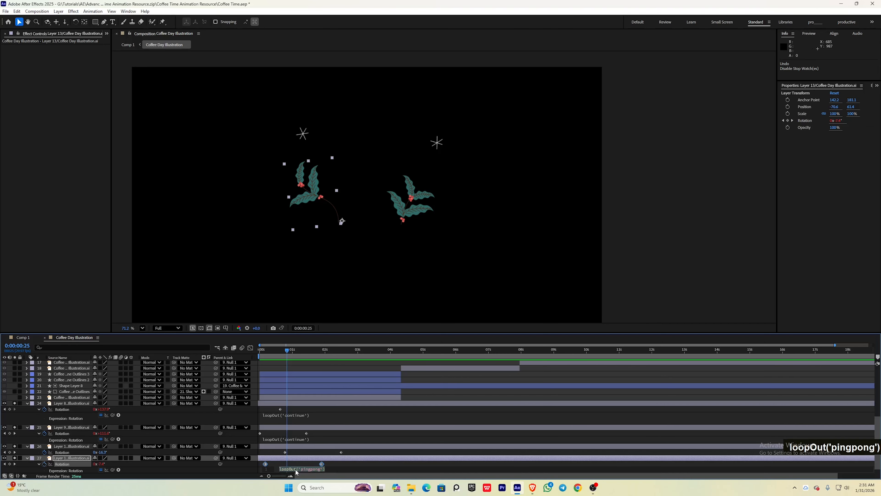
Paste the loopOut('pingpong') expression onto the Rotation of the Layer 11 leaf branch
{"action": "left_click", "coordinate": [189, 453]}
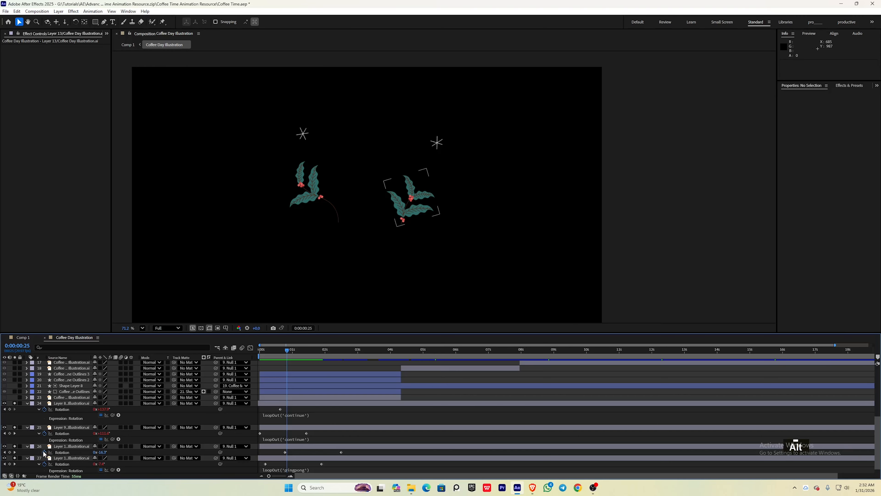
{"action": "left_click", "coordinate": [44, 452], "text": "alt"}
{"action": "key", "text": "ctrl+v"}
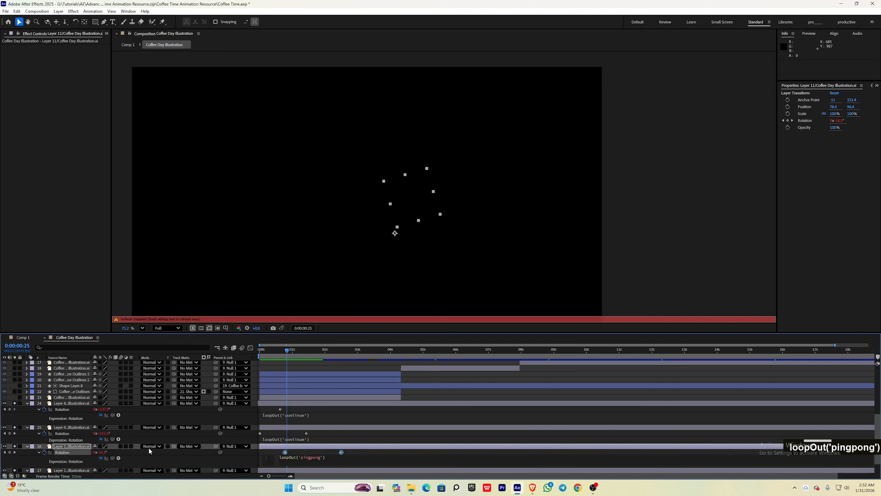
{"action": "key", "text": "KP_Enter"}
Collapse the star and leaf branch layers, numbers 24 to 27, and turn off their solo state
{"action": "scroll", "coordinate": [104, 416], "scroll_direction": "down", "scroll_amount": 1}
{"action": "left_click", "coordinate": [28, 384], "text": "shift"}
{"action": "left_click", "coordinate": [26, 384]}
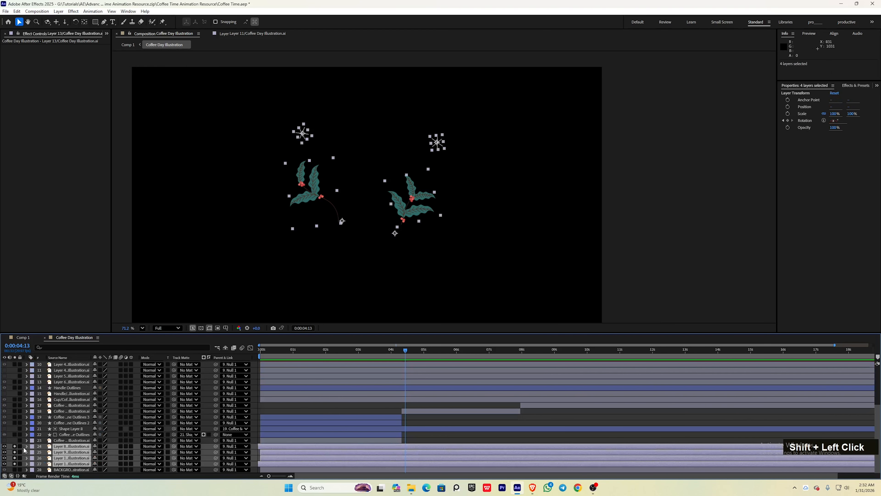
{"action": "left_click", "coordinate": [15, 446]}
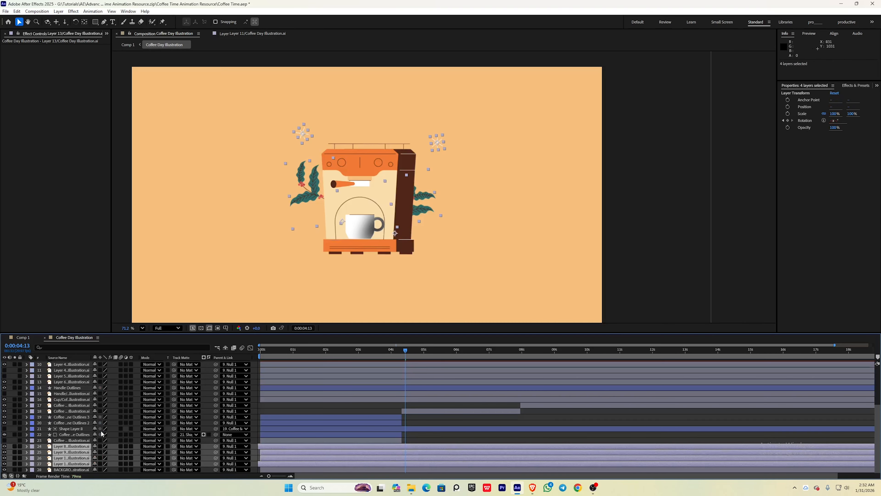
Add Position keyframes to the two leaf branch layers at 0:00:02:00 and move them to 0:00:02:17
{"action": "left_click", "coordinate": [195, 446], "text": "ctrl"}
{"action": "left_click", "coordinate": [205, 451], "text": "ctrl"}
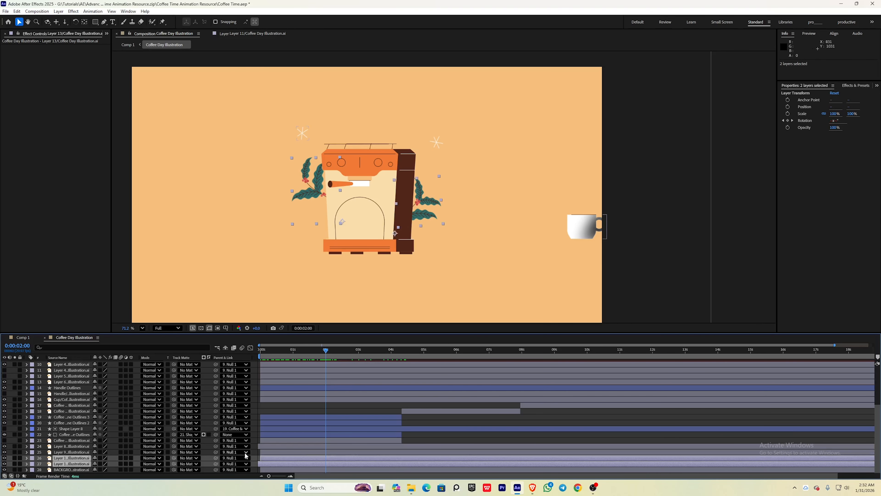
{"action": "scroll", "coordinate": [281, 454], "scroll_direction": "down", "scroll_amount": 1}
{"action": "key", "text": "alt+shift+p"}
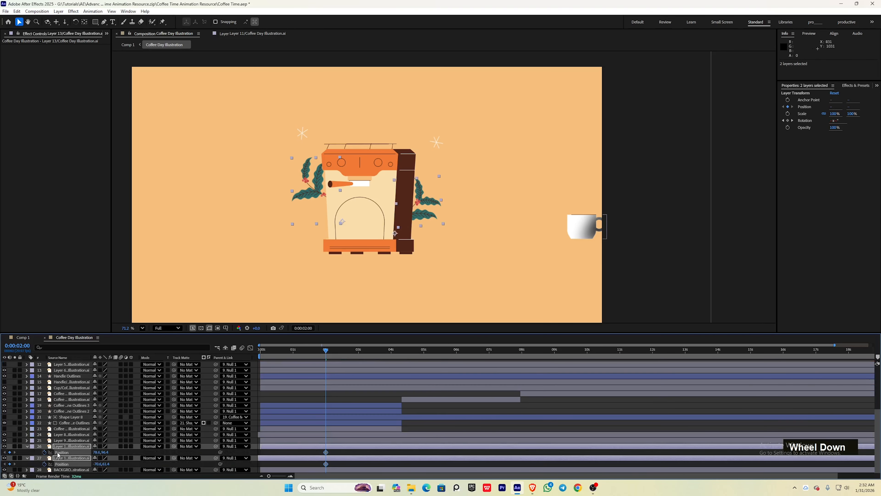
{"action": "left_click_drag", "start_coordinate": [326, 455], "coordinate": [344, 455]}
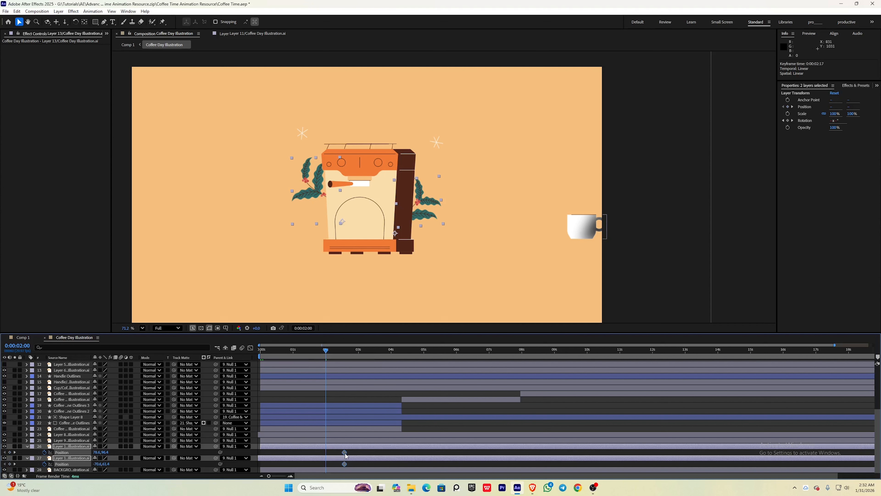
At 0:00:02:00, move both leaf branches inward so they are hidden behind the coffee machine
{"action": "left_click", "coordinate": [414, 214]}
{"action": "left_click_drag", "start_coordinate": [415, 214], "coordinate": [382, 214]}
{"action": "left_click", "coordinate": [389, 458]}
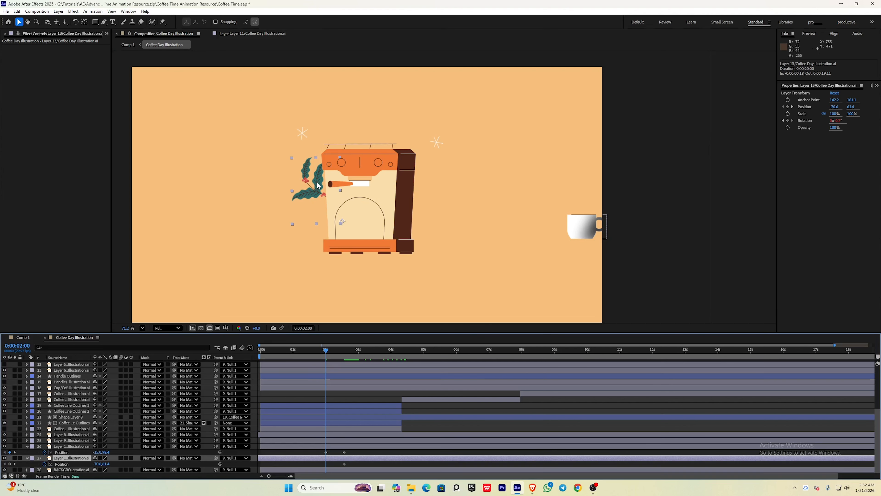
{"action": "left_click_drag", "start_coordinate": [319, 186], "coordinate": [358, 193]}
Easy-ease the leaf branches' Position keyframes with a longer ease into the end, and trim both layers' starts to 0:00:01:14
{"action": "left_click_drag", "start_coordinate": [352, 450], "coordinate": [318, 466]}
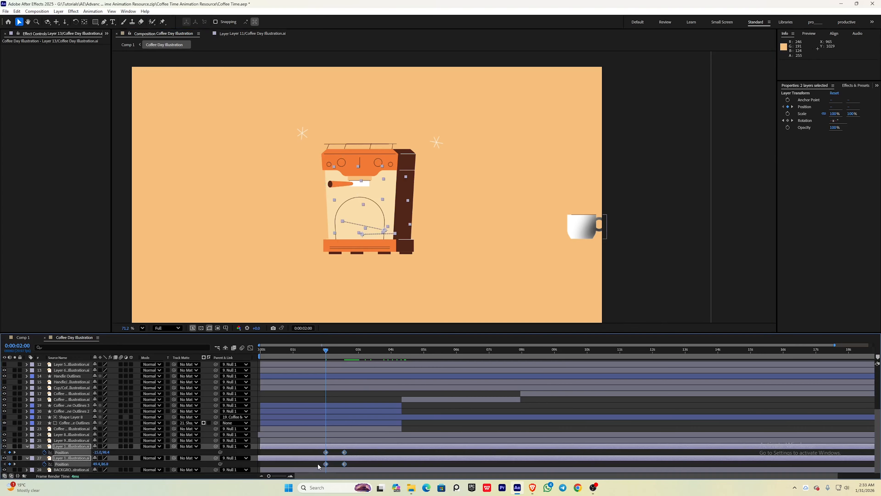
{"action": "key", "text": "F9"}
{"action": "left_click", "coordinate": [250, 348]}
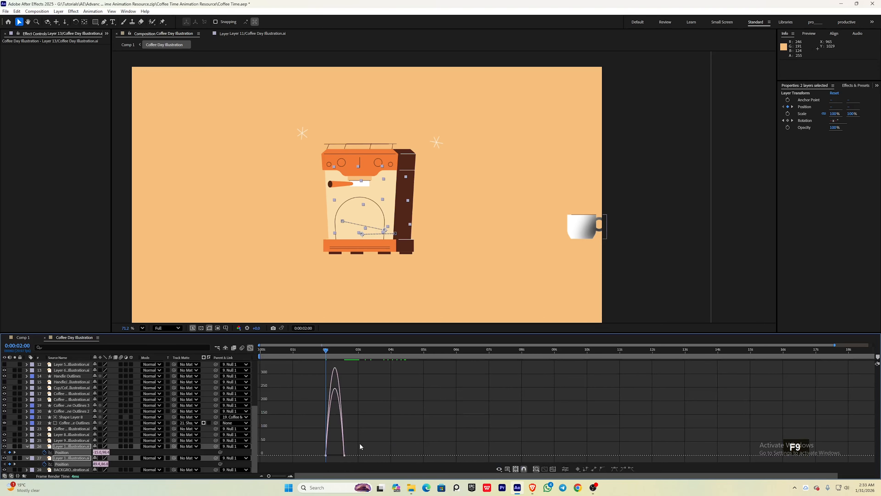
{"action": "left_click_drag", "start_coordinate": [360, 447], "coordinate": [340, 458]}
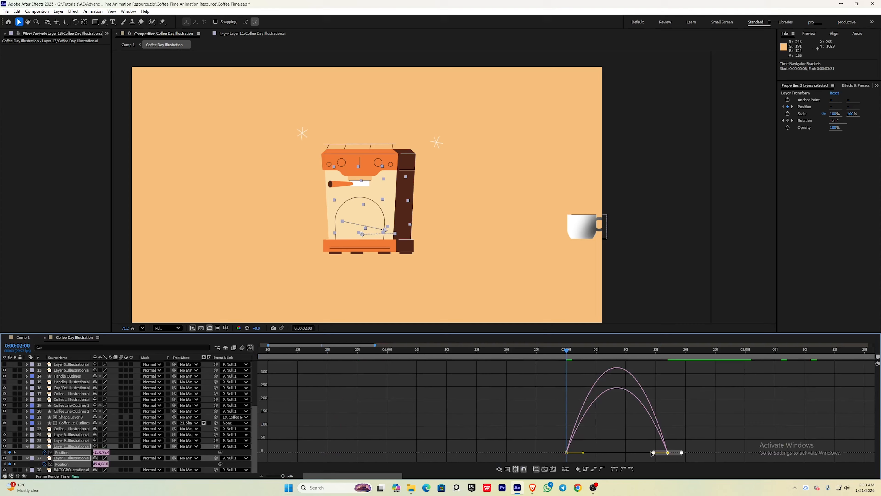
{"action": "left_click_drag", "start_coordinate": [652, 454], "coordinate": [634, 453]}
{"action": "left_click", "coordinate": [250, 348]}
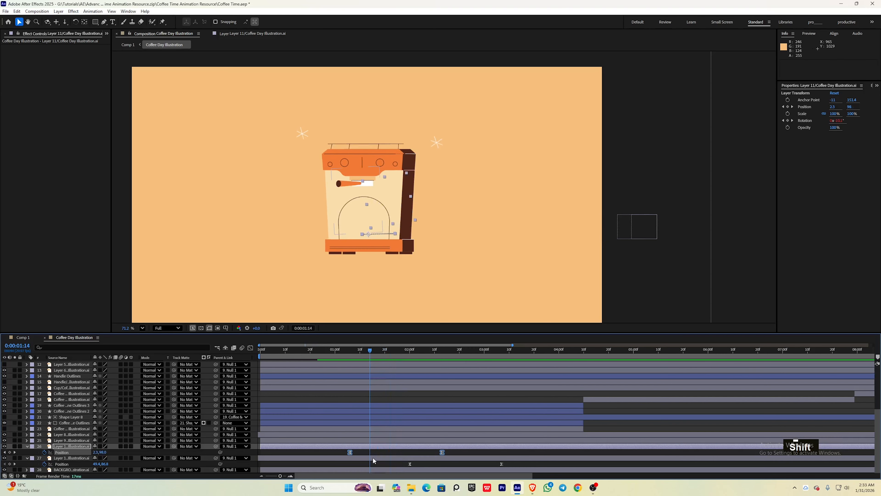
{"action": "left_click", "coordinate": [372, 457], "text": "shift"}
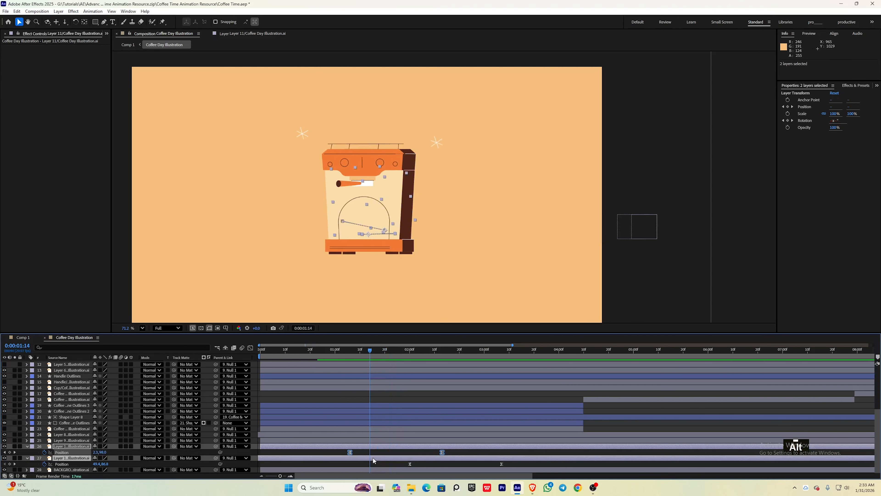
{"action": "key", "text": "alt+bracketleft"}
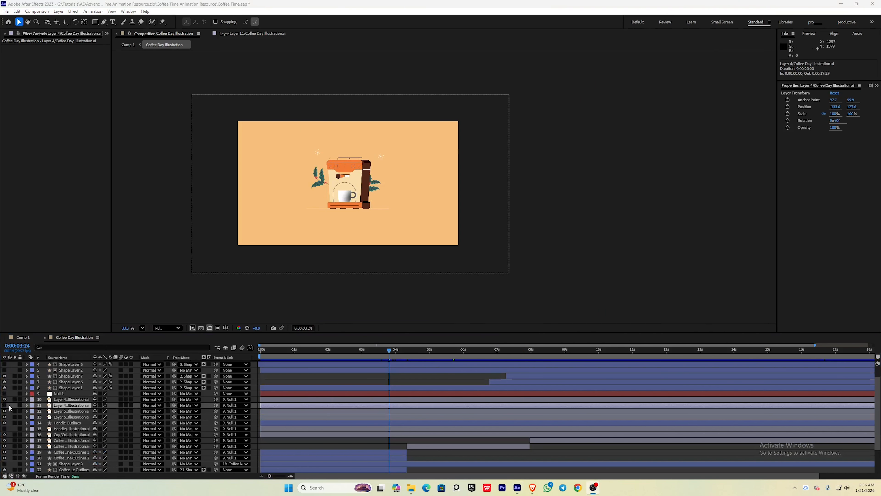
Show the hidden Layer 4 pastry artwork, move it and BACKGROUND into Comp 1, and place the Coffee Day Illustration comp between them
{"action": "left_click", "coordinate": [4, 406]}
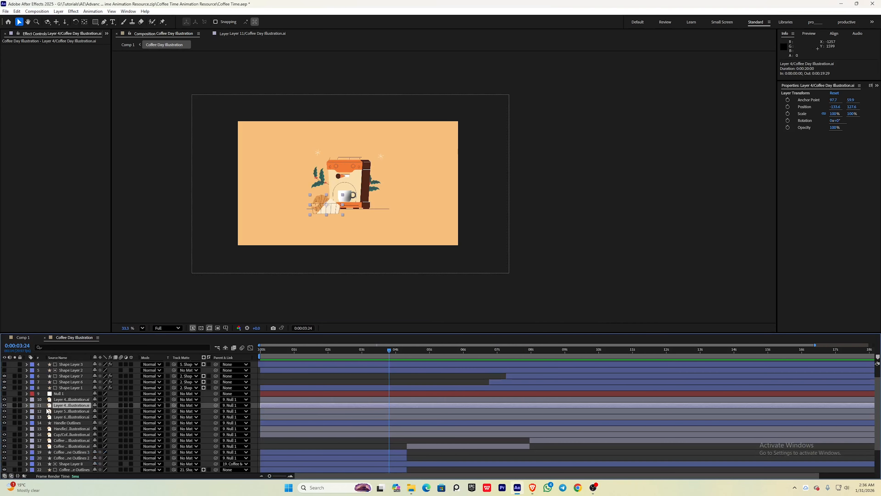
{"action": "scroll", "coordinate": [77, 409], "scroll_direction": "down", "scroll_amount": 3}
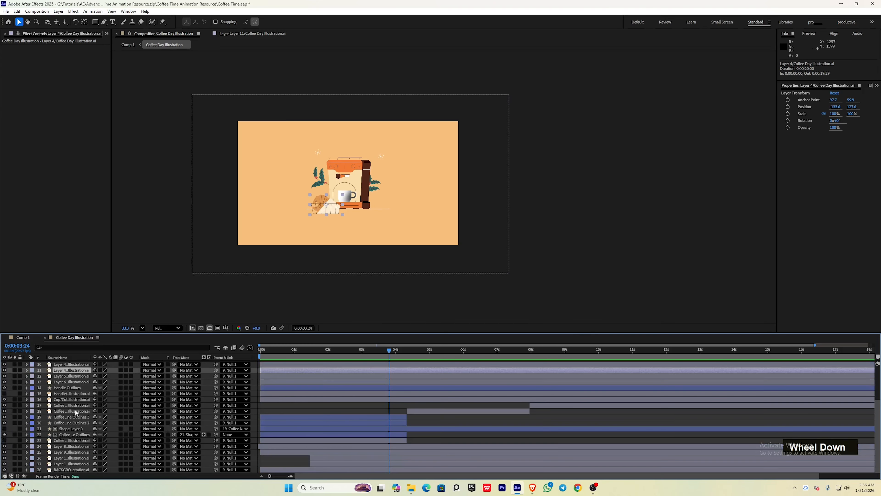
{"action": "left_click", "coordinate": [71, 469], "text": "ctrl"}
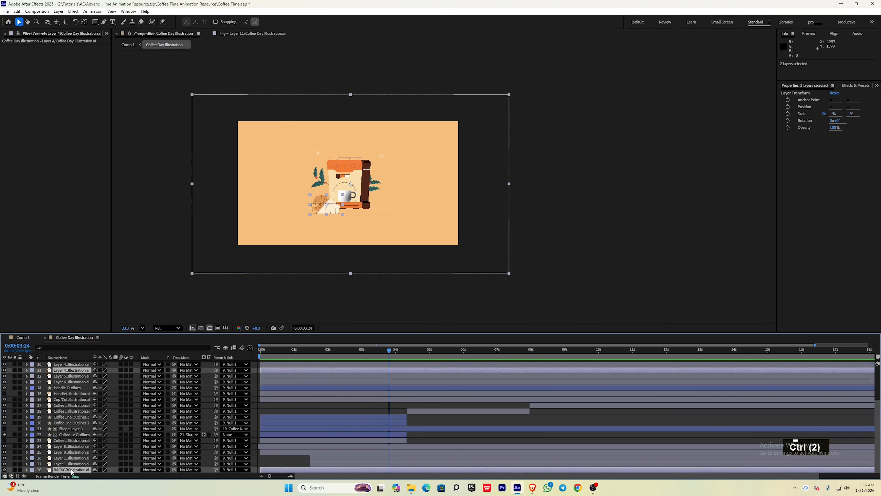
{"action": "key", "text": "ctrl+x"}
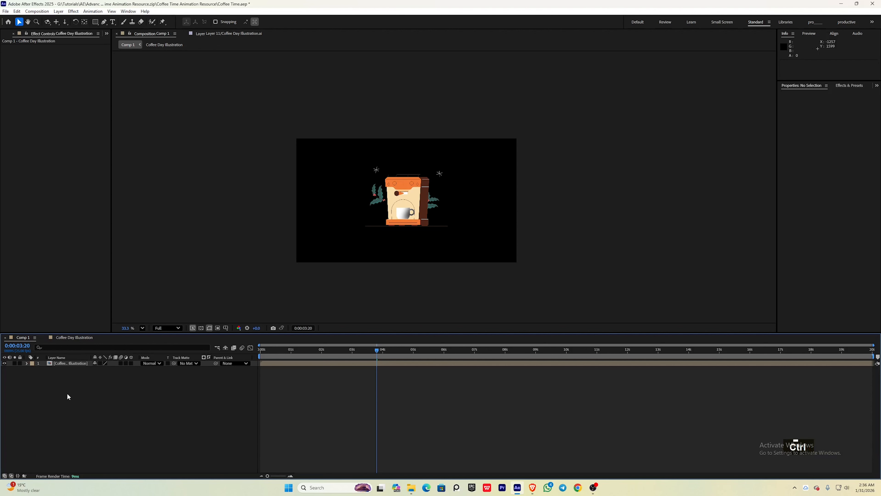
{"action": "key", "text": "ctrl+v"}
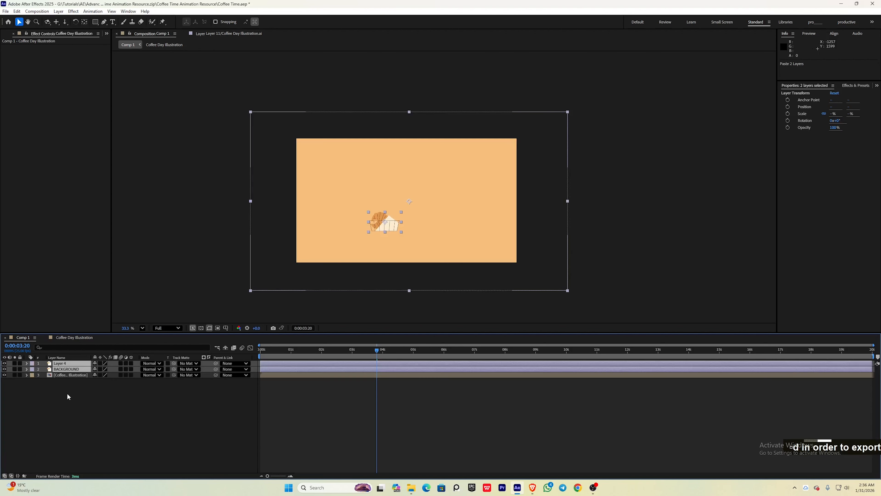
{"action": "left_click_drag", "start_coordinate": [70, 374], "coordinate": [81, 366]}
Duplicate the Layer 4 pastry artwork and draw a four-point mask around the shaded side of the copy with the Pen tool
{"action": "left_click", "coordinate": [72, 364]}
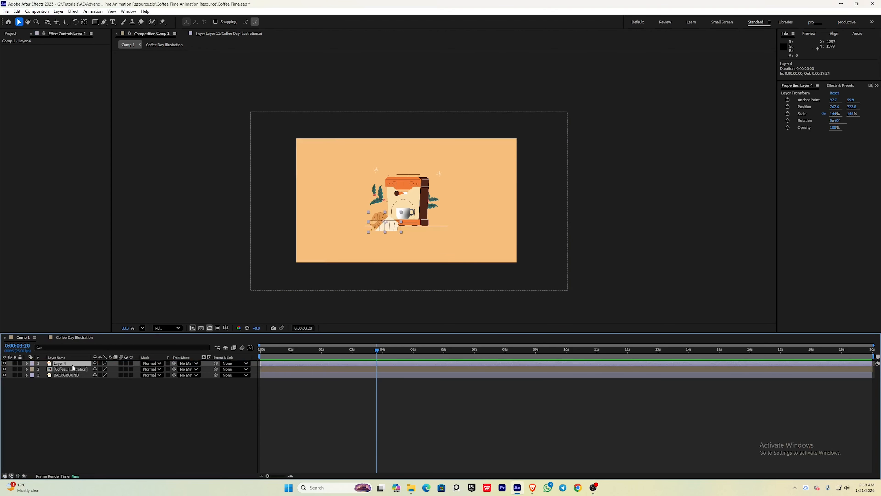
{"action": "key", "text": "ctrl+d"}
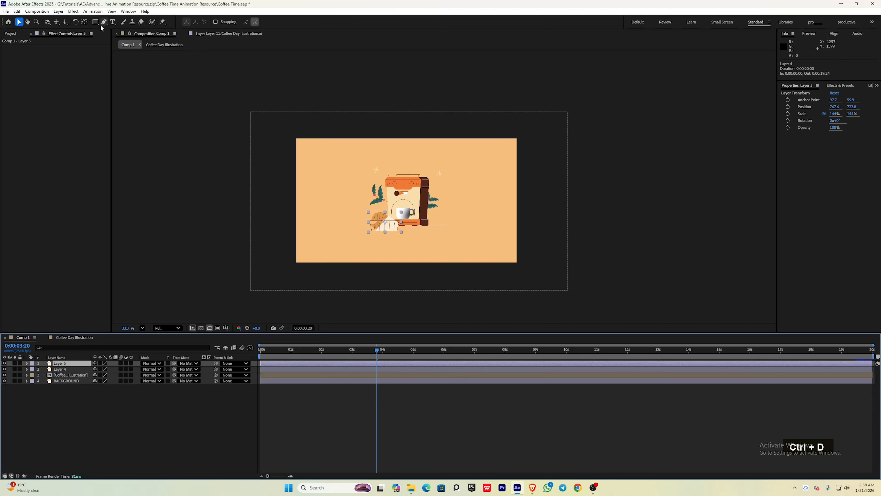
{"action": "left_click", "coordinate": [104, 22]}
{"action": "scroll", "coordinate": [392, 201], "scroll_direction": "up", "scroll_amount": 1}
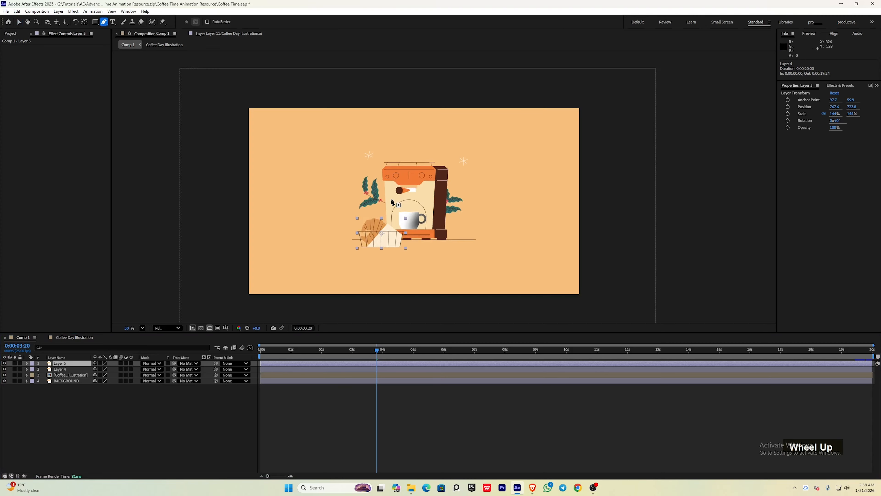
{"action": "scroll", "coordinate": [392, 202], "scroll_direction": "up", "scroll_amount": 1}
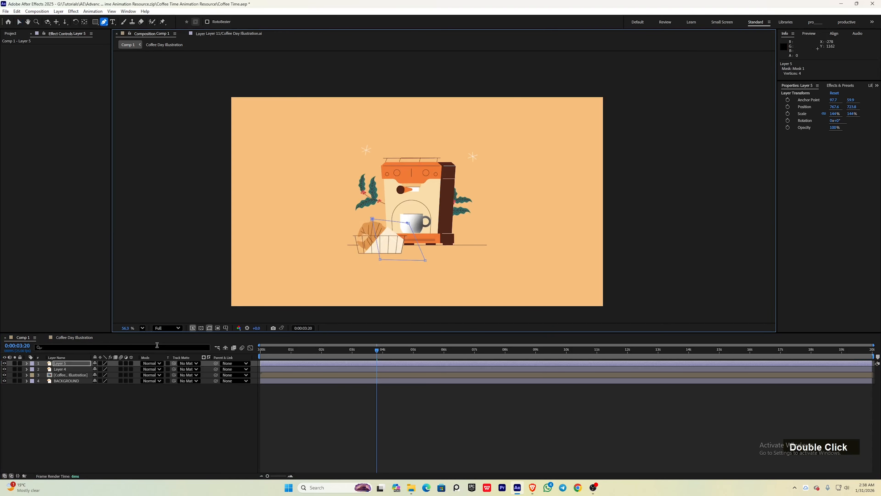
Apply a Fill effect to the masked pastry copy and sample a near-black color for it
{"action": "key", "text": "ctrl+space"}
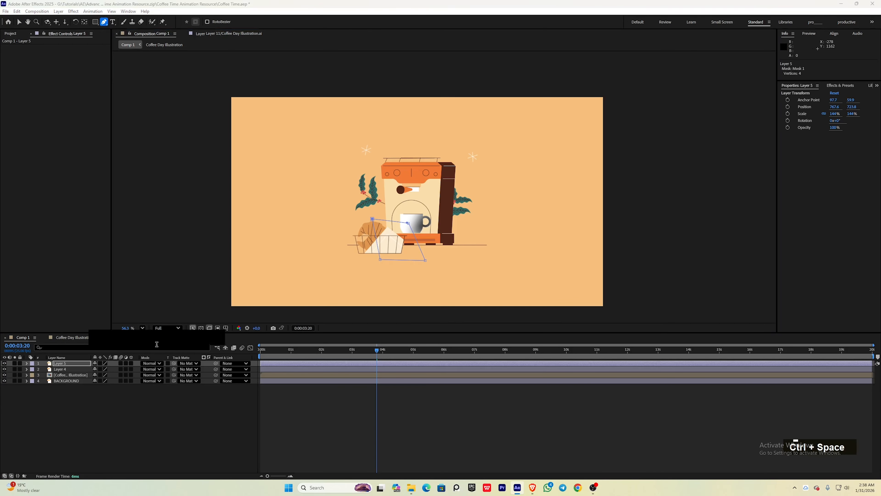
{"action": "type", "text": "f"}
{"action": "left_click", "coordinate": [139, 387]}
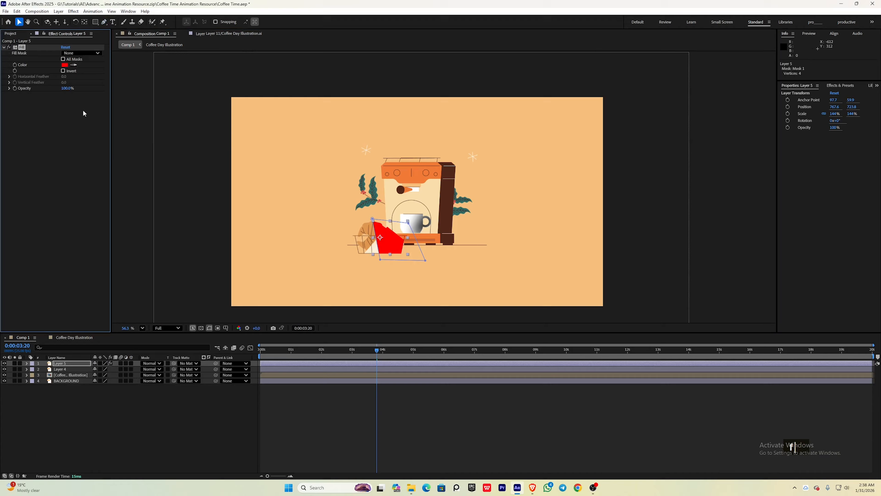
{"action": "left_click", "coordinate": [74, 64]}
{"action": "left_click", "coordinate": [68, 155]}
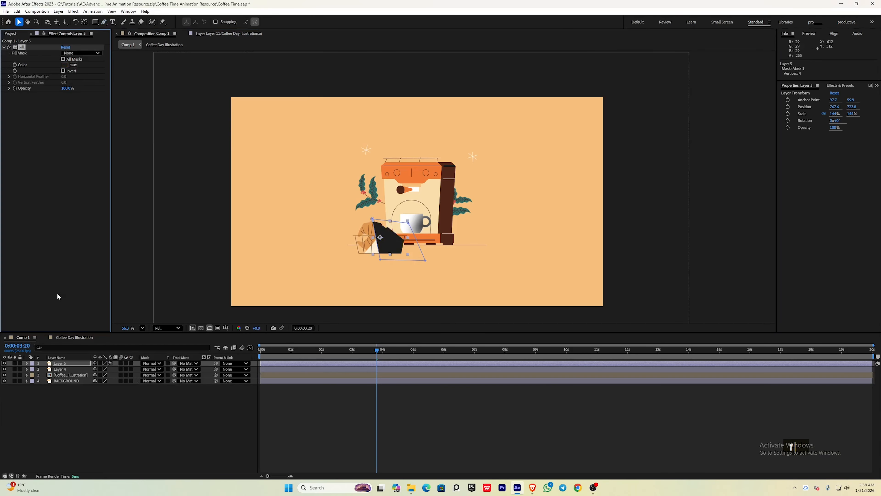
Feather the pastry shadow's mask into a soft gradient and set the layer's opacity to 87%
{"action": "left_click", "coordinate": [26, 363]}
{"action": "left_click", "coordinate": [38, 375]}
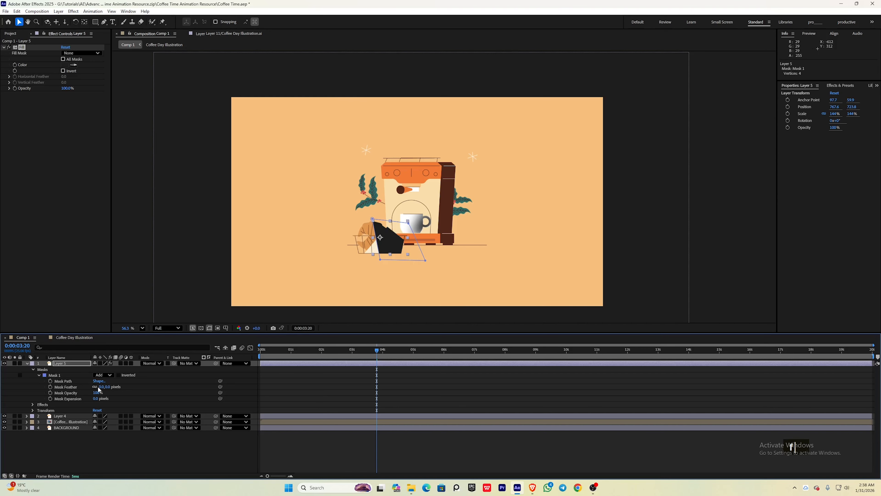
{"action": "left_click_drag", "start_coordinate": [107, 387], "coordinate": [93, 369]}
{"action": "key", "text": "t"}
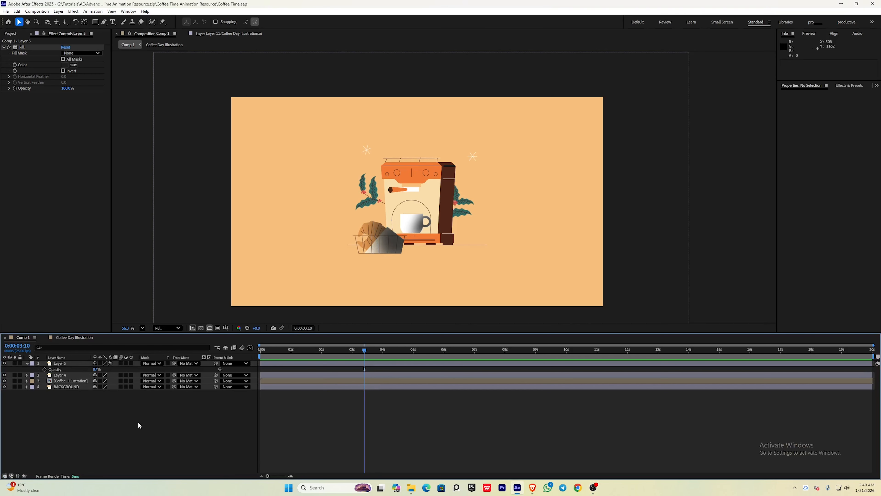
Make all four layers in Comp 1 3D and add a camera layer
{"action": "left_click_drag", "start_coordinate": [120, 424], "coordinate": [83, 351]}
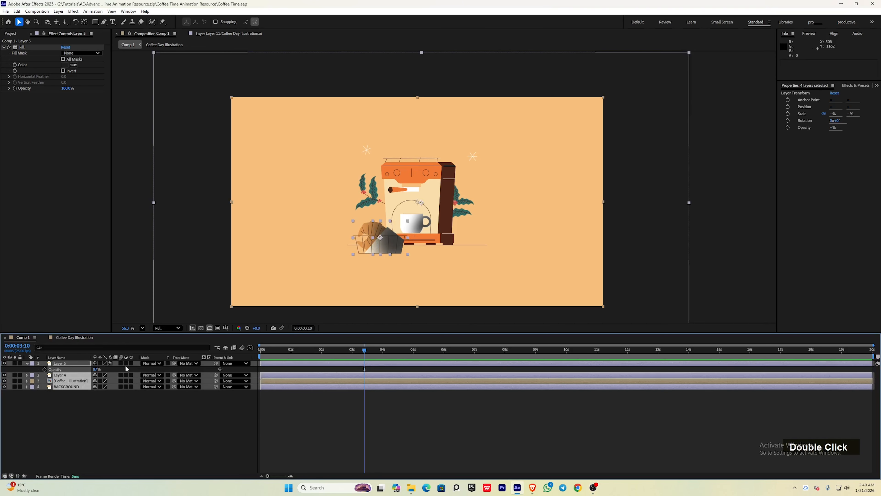
{"action": "left_click", "coordinate": [131, 363]}
{"action": "right_click", "coordinate": [70, 421]}
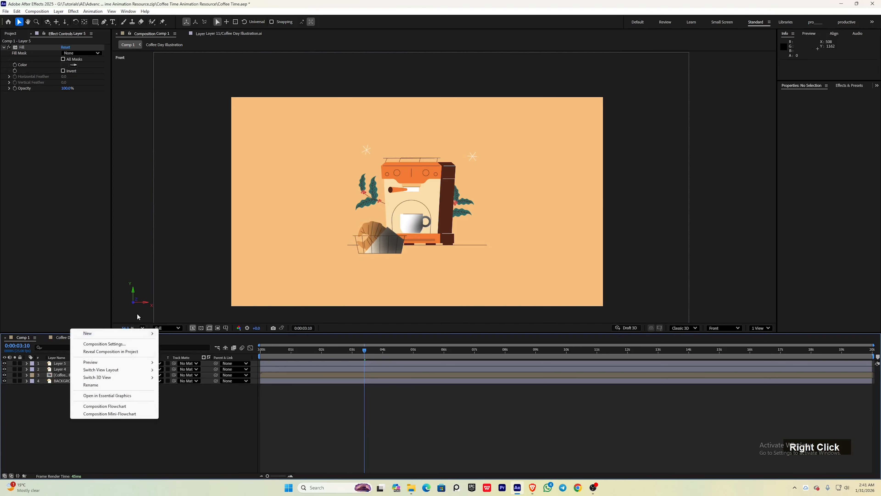
{"action": "left_click", "coordinate": [187, 366]}
In a two-view layout, keyframe the camera's Point of Interest and Position at 0:00:00:00, and push it forward to Z 520 and -2146.7 at 0:00:01:12
{"action": "left_click", "coordinate": [760, 327]}
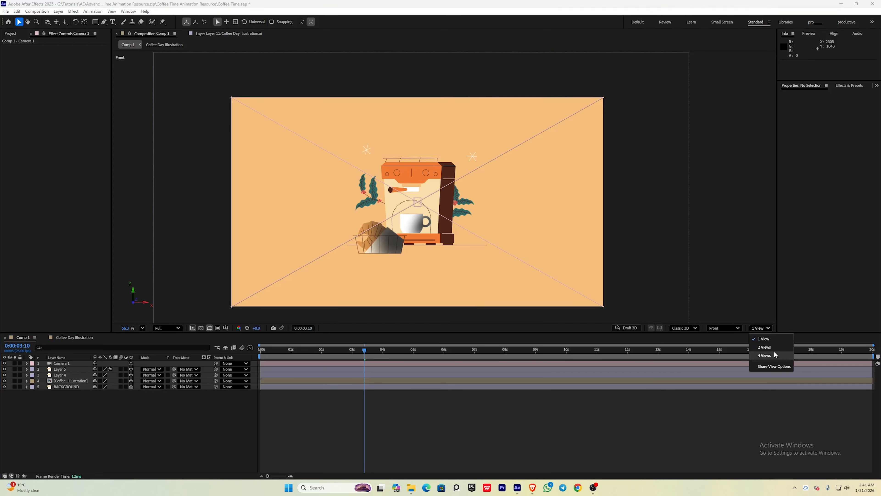
{"action": "left_click", "coordinate": [764, 347]}
{"action": "scroll", "coordinate": [602, 225], "scroll_direction": "down", "scroll_amount": 3}
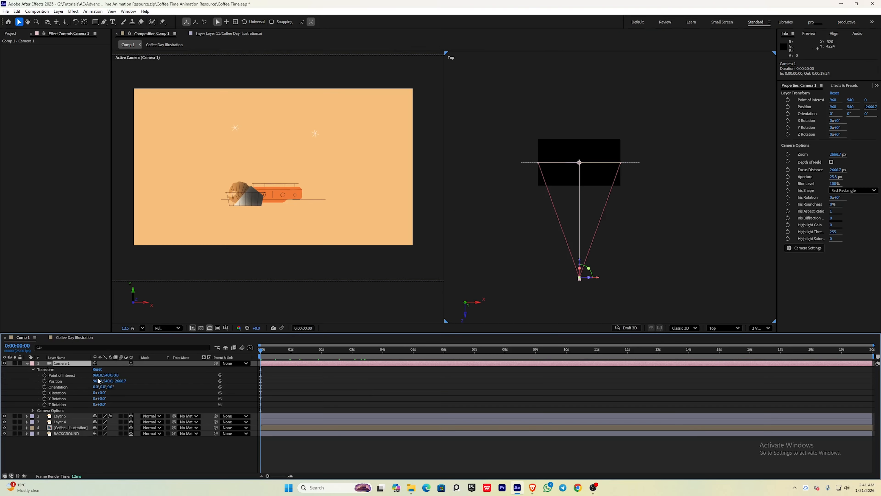
{"action": "left_click", "coordinate": [45, 381]}
{"action": "left_click", "coordinate": [45, 375]}
{"action": "left_click", "coordinate": [308, 353]}
{"action": "left_click_drag", "start_coordinate": [308, 353], "coordinate": [307, 353]}
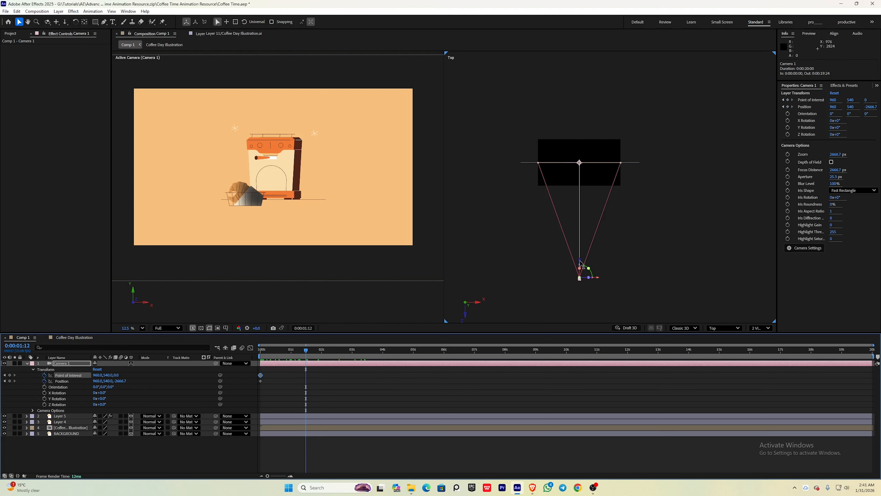
{"action": "mouse_move", "coordinate": [581, 262]}
{"action": "left_mouse_down"}
{"action": "mouse_move", "coordinate": [572, 277]}
{"action": "mouse_move", "coordinate": [578, 254]}
{"action": "left_mouse_up"}
Easy-ease the camera keyframes with a longer ease into the end, and move the first pair to 0:00:00:07
{"action": "key", "text": "F9"}
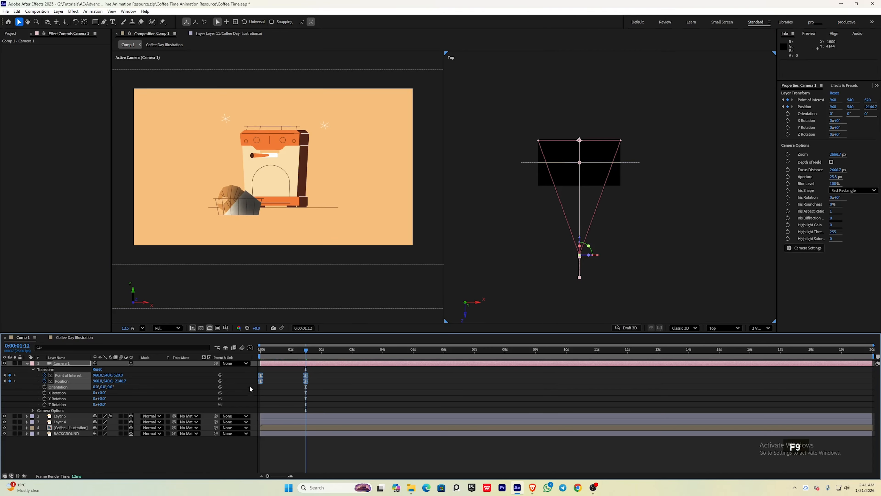
{"action": "left_click", "coordinate": [250, 347]}
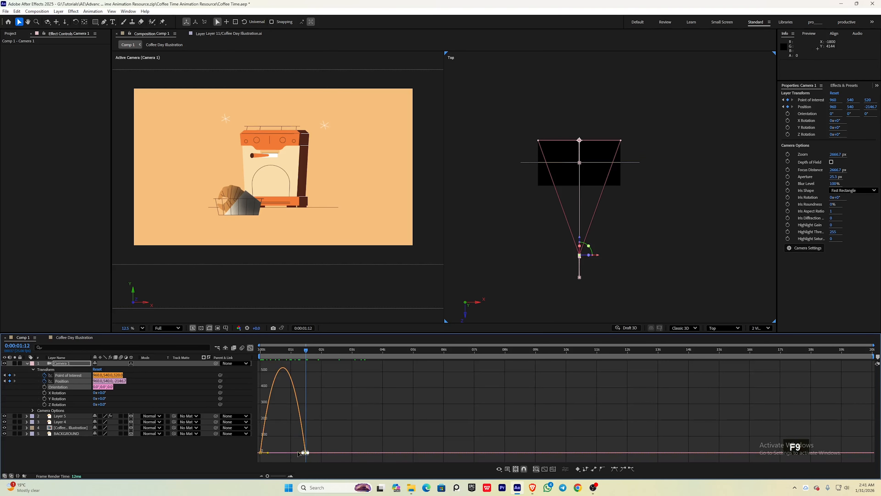
{"action": "left_click_drag", "start_coordinate": [302, 452], "coordinate": [293, 452]}
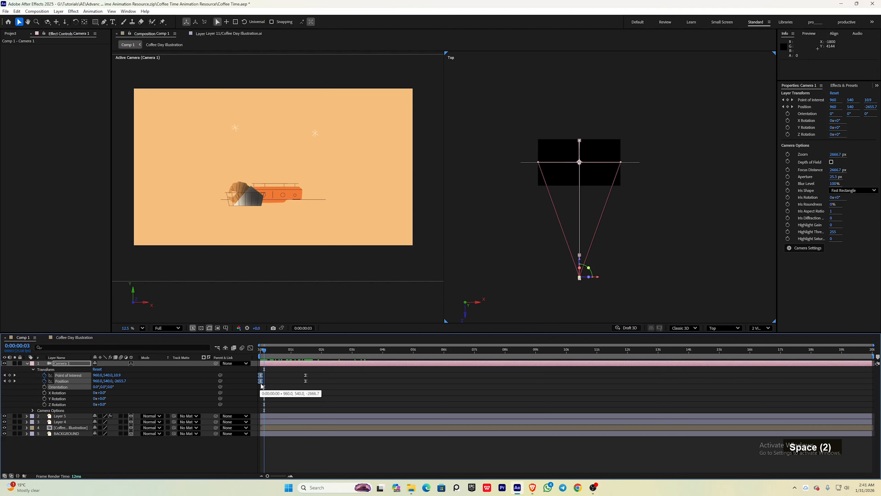
{"action": "left_click_drag", "start_coordinate": [261, 382], "coordinate": [271, 382]}
{"action": "key", "text": "space"}
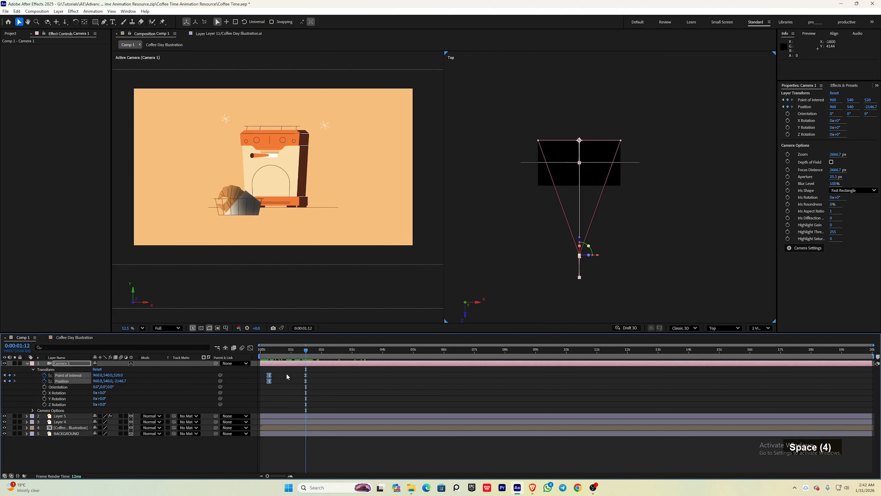
Keyframe Layer 4 and Layer 5 Position at 0:00:01:12, move both toward the camera and out of frame left at 0:00:00:07, and easy-ease them
{"action": "left_click", "coordinate": [74, 421]}
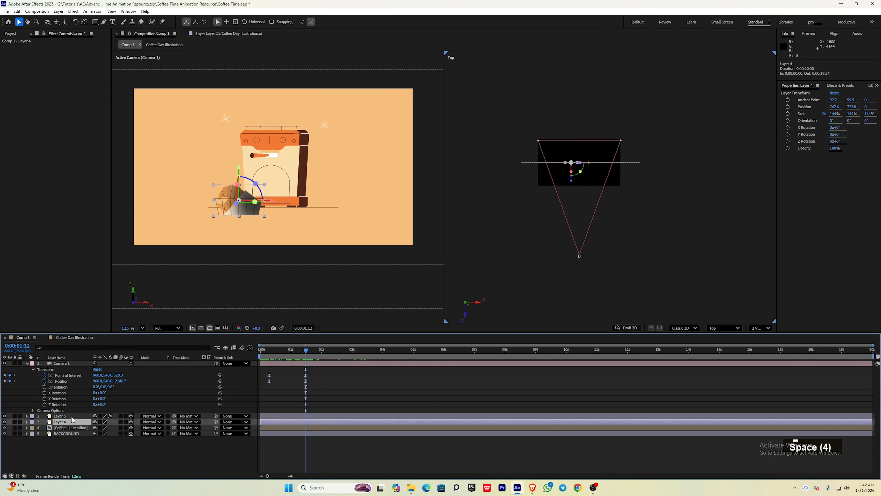
{"action": "left_click", "coordinate": [71, 416], "text": "ctrl"}
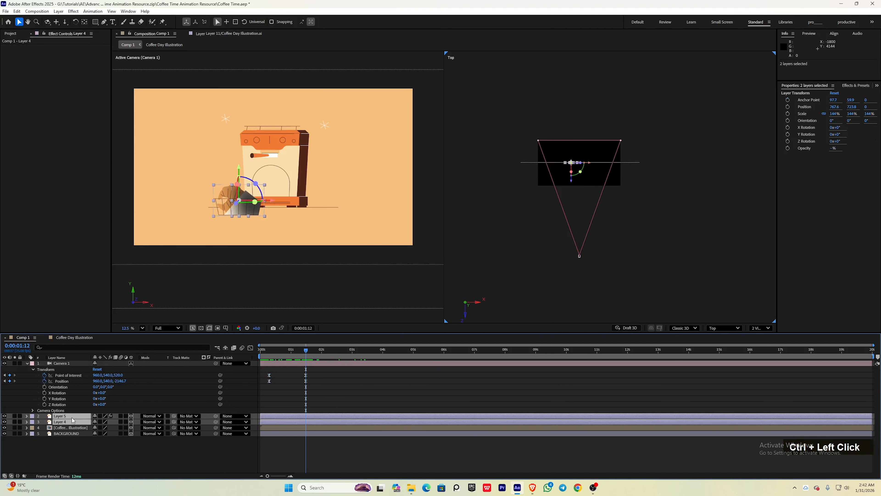
{"action": "key", "text": "alt+shift+p"}
{"action": "key", "text": "j"}
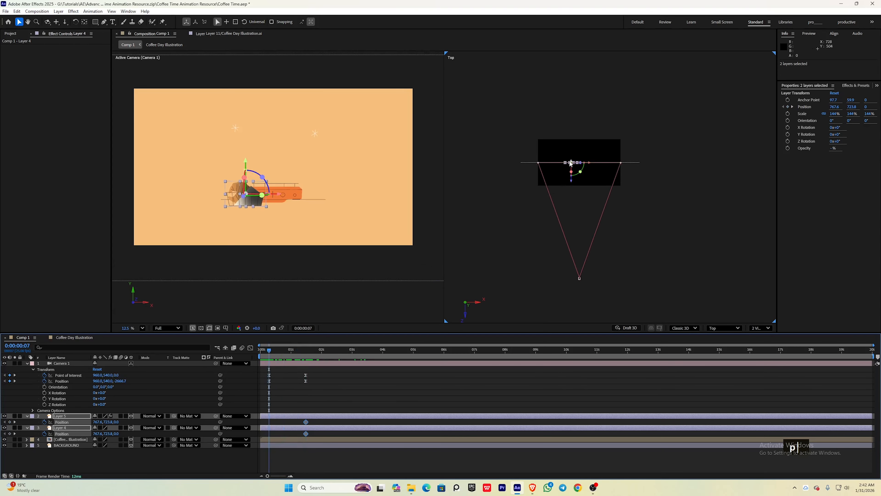
{"action": "left_click_drag", "start_coordinate": [572, 181], "coordinate": [557, 246]}
{"action": "key", "text": "F9"}
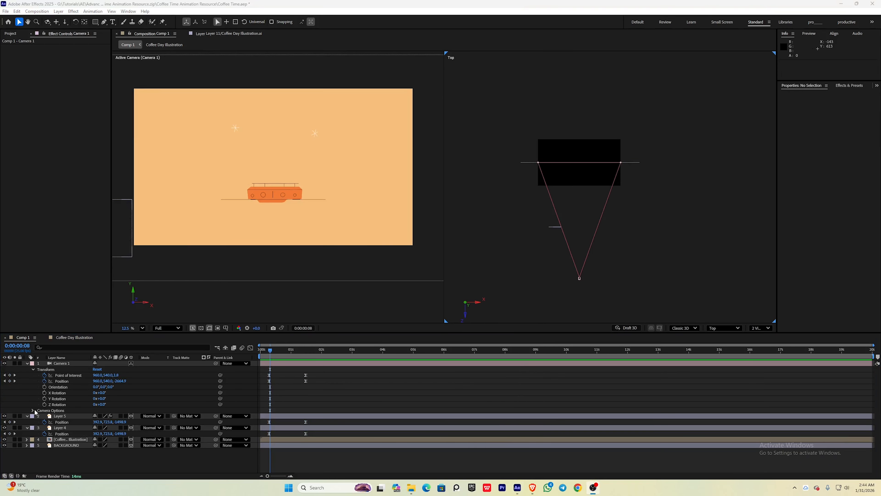
Turn on the camera's Depth of Field and keyframe Blur Level at 0:00:00:07 and 0:00:01:12, with a higher value just before 0:00:01:00
{"action": "left_click", "coordinate": [33, 411]}
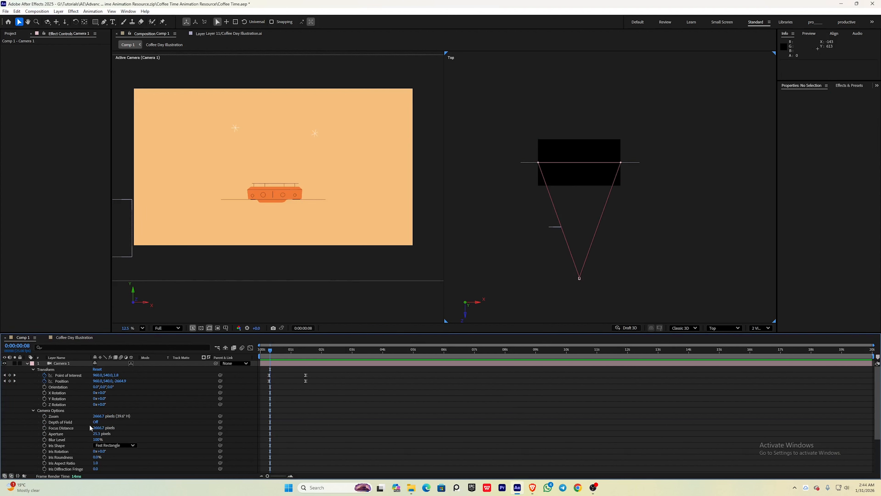
{"action": "left_click", "coordinate": [94, 422]}
{"action": "scroll", "coordinate": [54, 438], "scroll_direction": "down", "scroll_amount": 1}
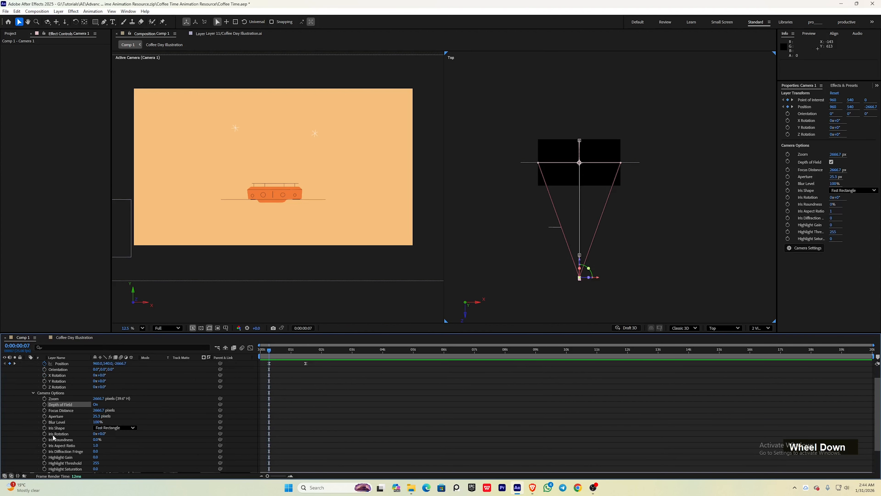
{"action": "left_click", "coordinate": [45, 422]}
{"action": "key", "text": "k"}
{"action": "left_click", "coordinate": [10, 422]}
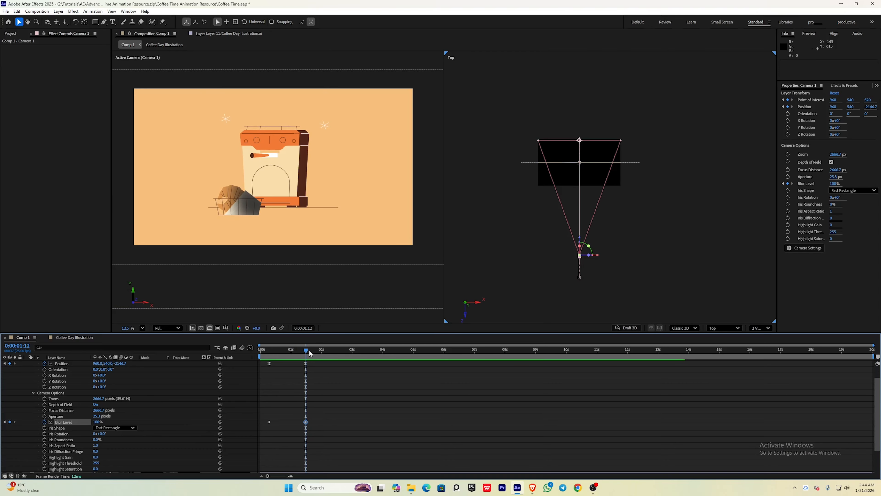
{"action": "left_click_drag", "start_coordinate": [303, 353], "coordinate": [287, 351]}
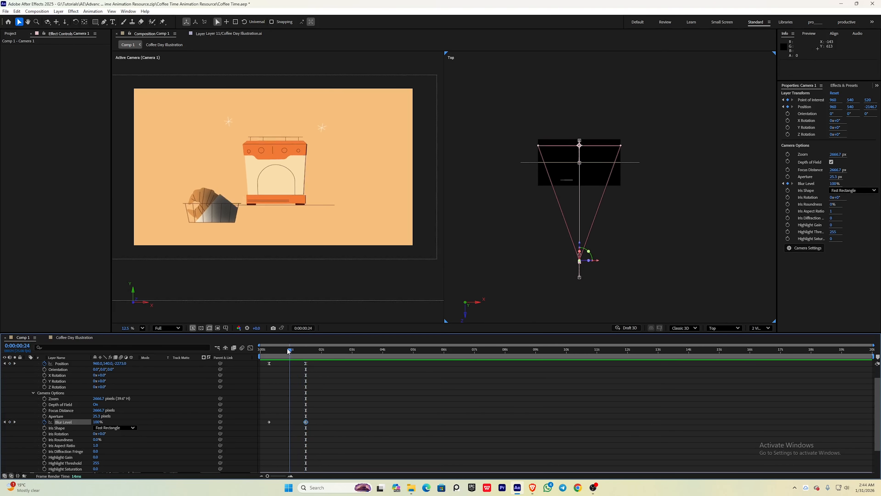
{"action": "left_click_drag", "start_coordinate": [99, 421], "coordinate": [113, 422]}
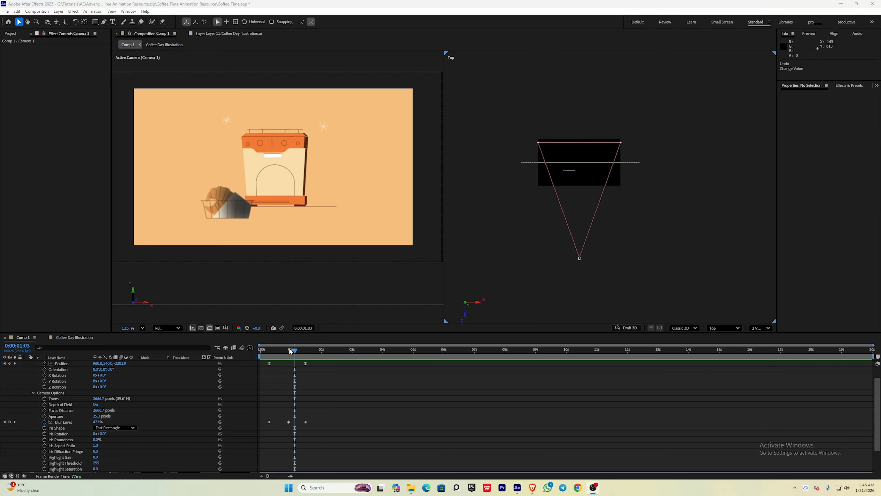
Add camera Aperture keyframes at the same three times as the Blur Level keyframes, and play the animation from the start
{"action": "left_click_drag", "start_coordinate": [291, 352], "coordinate": [307, 354]}
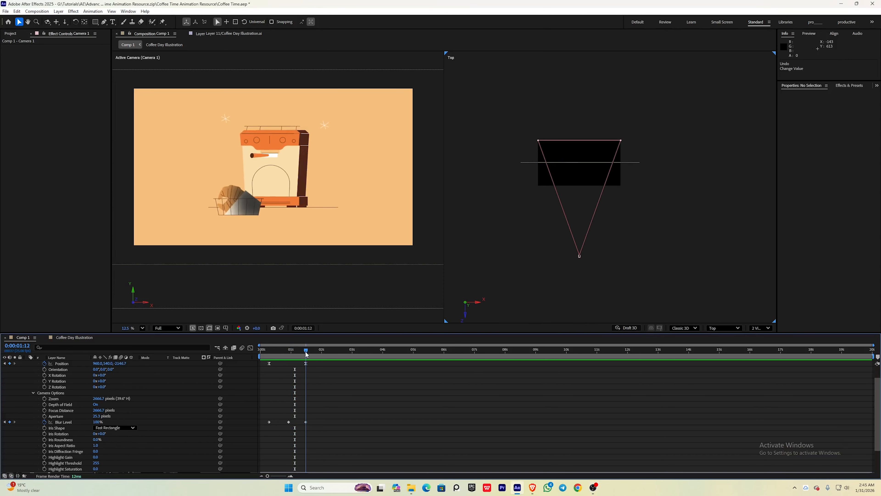
{"action": "left_click", "coordinate": [44, 416]}
{"action": "left_click", "coordinate": [63, 416]}
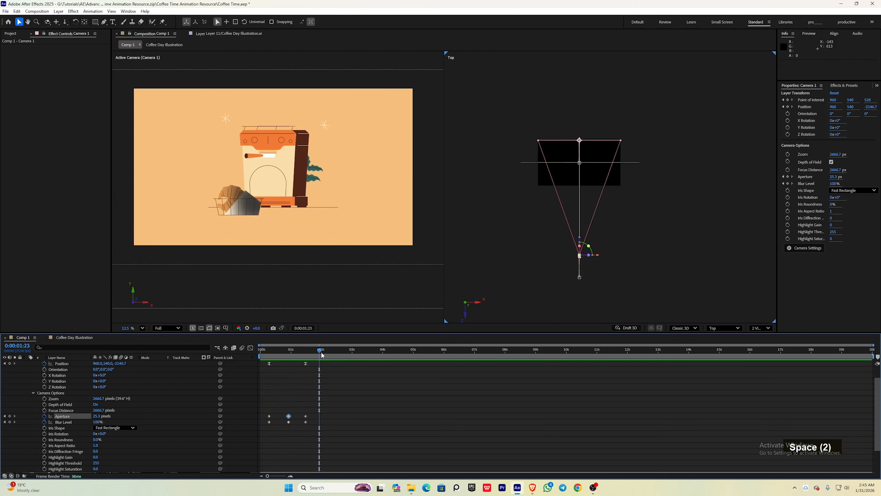
{"action": "left_click_drag", "start_coordinate": [319, 350], "coordinate": [262, 349]}
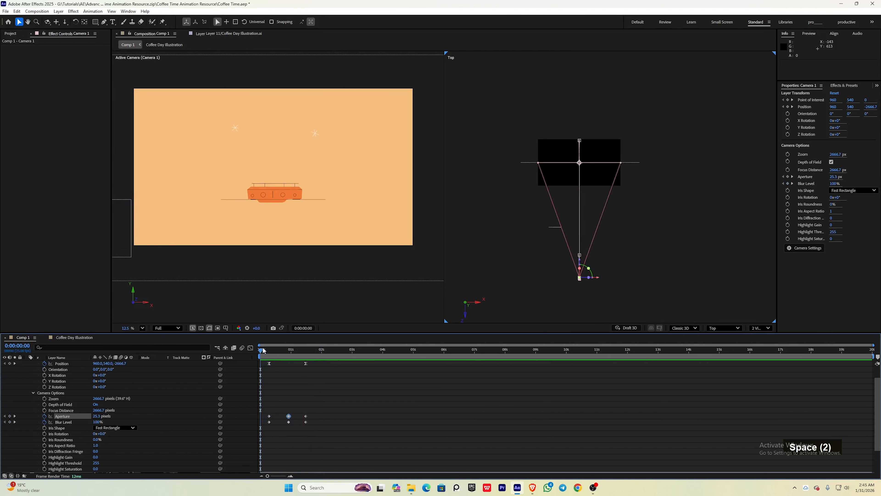
{"action": "key", "text": "space"}
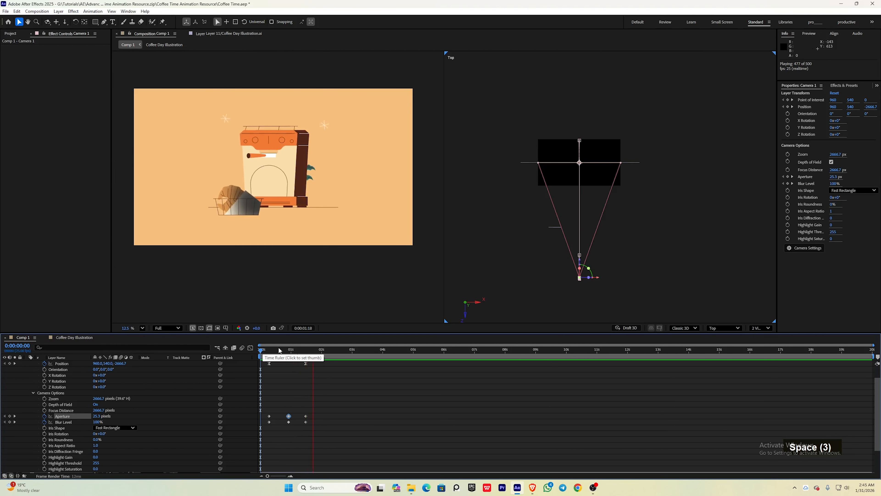
{"action": "key", "text": "space"}
Draw an open wavy path with the Pen tool across the full width of the composition, over the coffee machine
{"action": "key", "text": "v"}
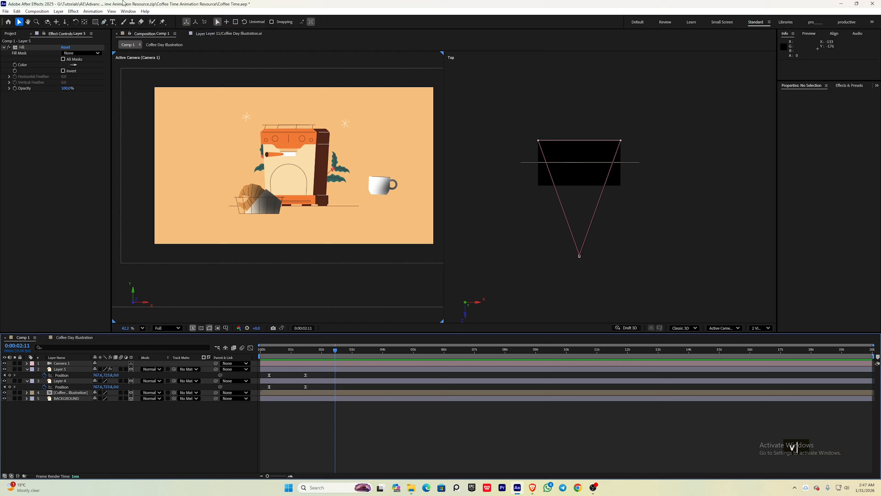
{"action": "left_click", "coordinate": [104, 21]}
{"action": "left_click", "coordinate": [136, 141]}
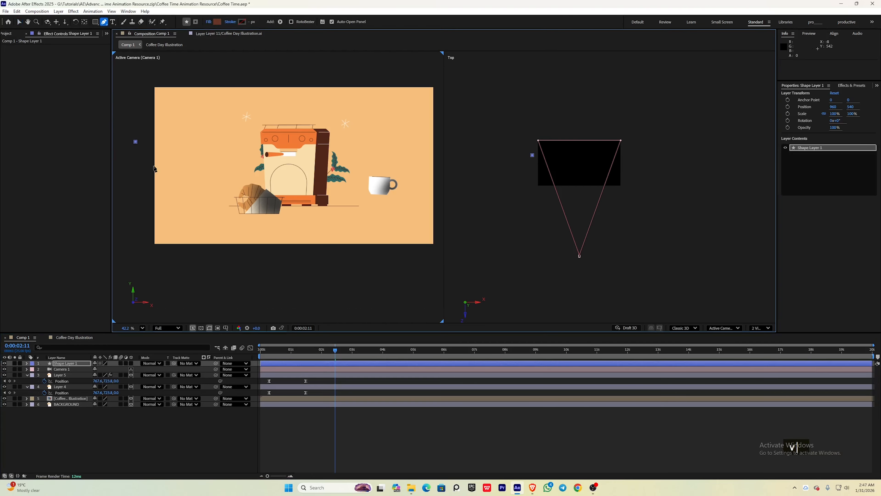
{"action": "left_click_drag", "start_coordinate": [203, 167], "coordinate": [226, 160]}
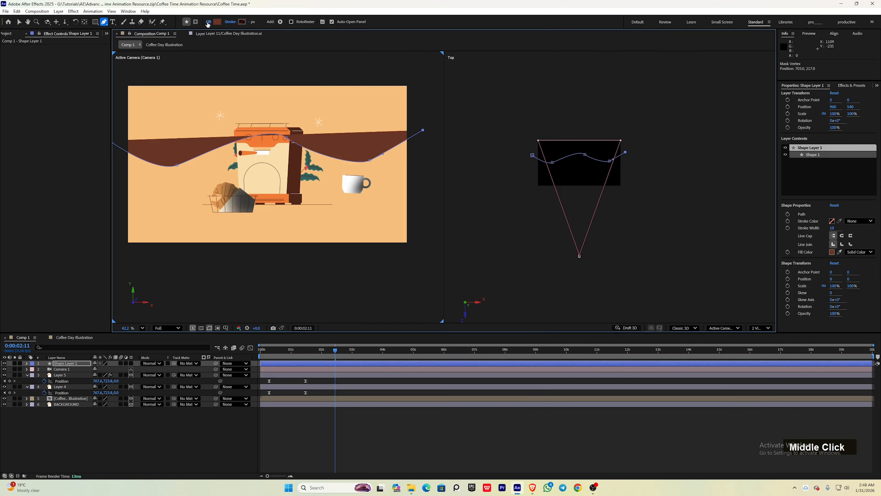
Set the wavy shape's fill to None and its stroke to solid white FFFFFF
{"action": "left_click", "coordinate": [209, 21]}
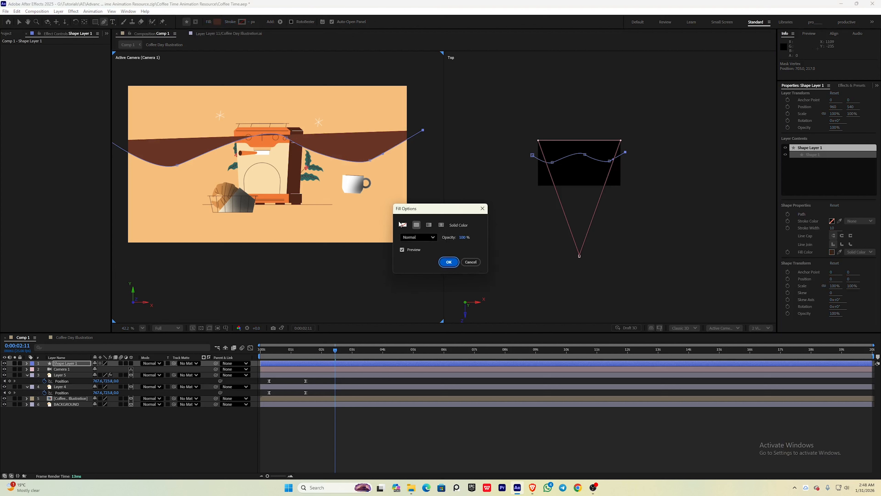
{"action": "left_click", "coordinate": [404, 225]}
{"action": "key", "text": "Return"}
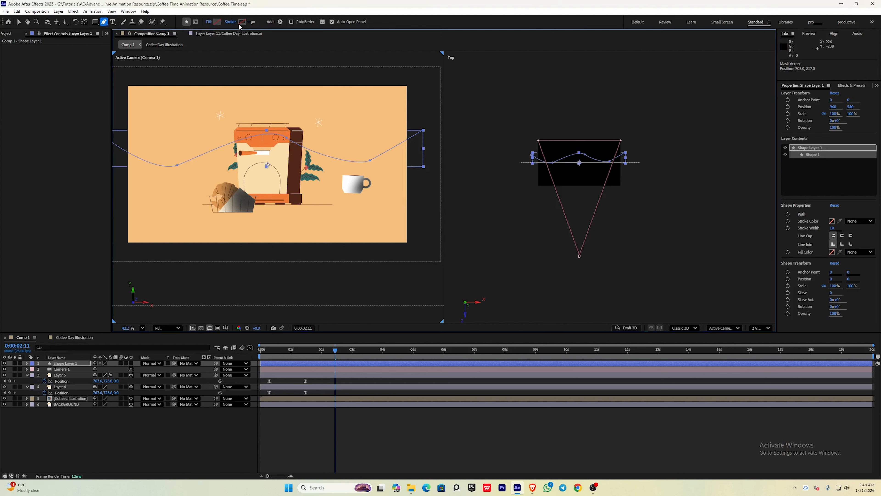
{"action": "left_click", "coordinate": [242, 22]}
{"action": "left_click_drag", "start_coordinate": [368, 206], "coordinate": [359, 192]}
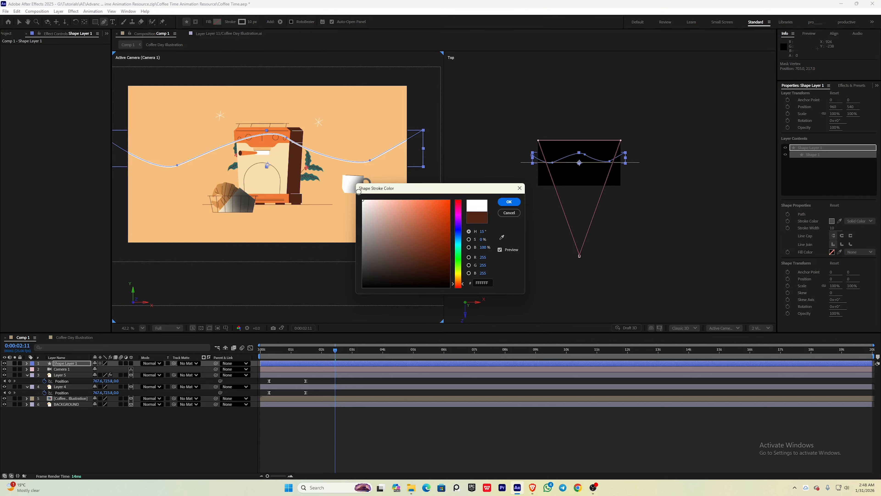
{"action": "left_click", "coordinate": [509, 202]}
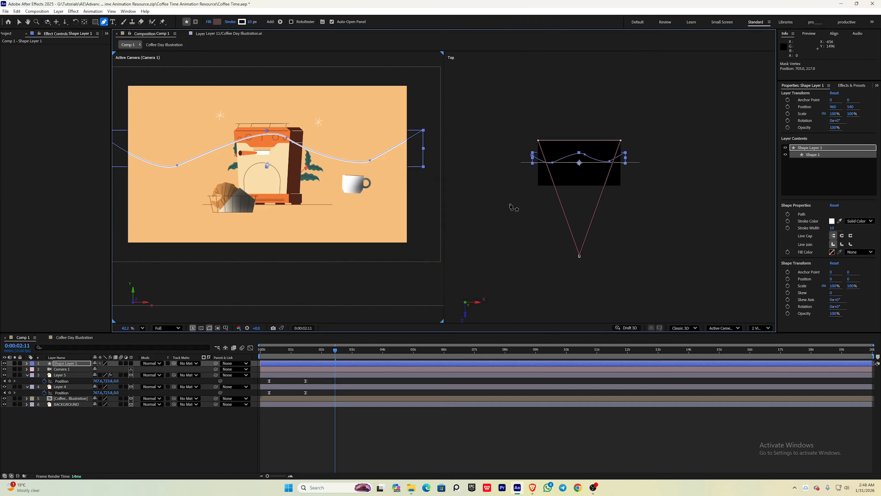
Smooth the wavy path's curve at the vertex above the coffee machine by converting the point
{"action": "left_click", "coordinate": [286, 139], "text": "alt"}
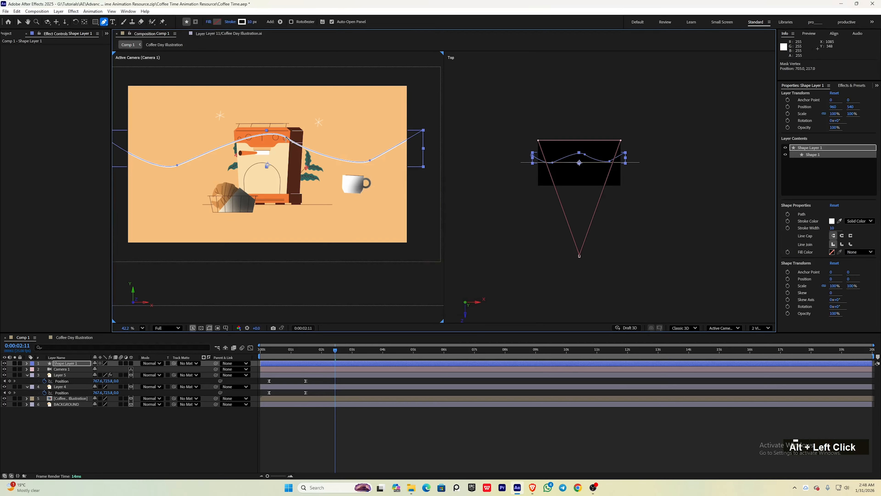
{"action": "left_click", "coordinate": [286, 139], "text": "alt"}
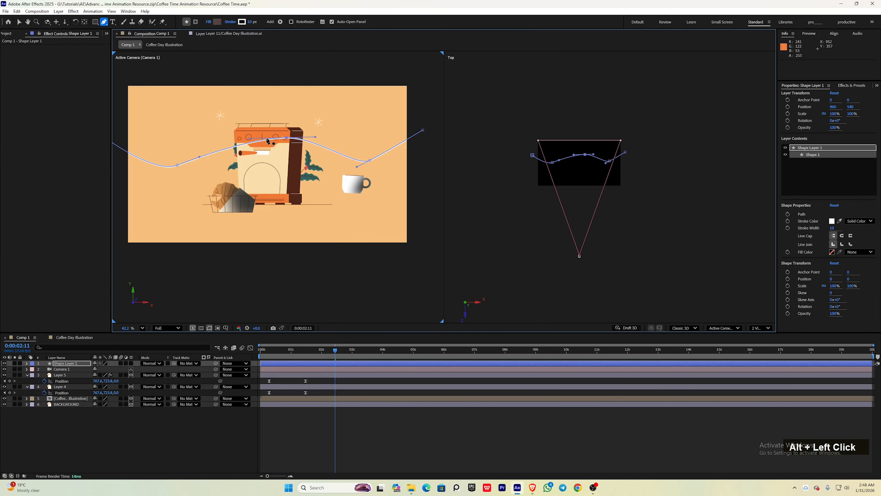
{"action": "key", "text": "v"}
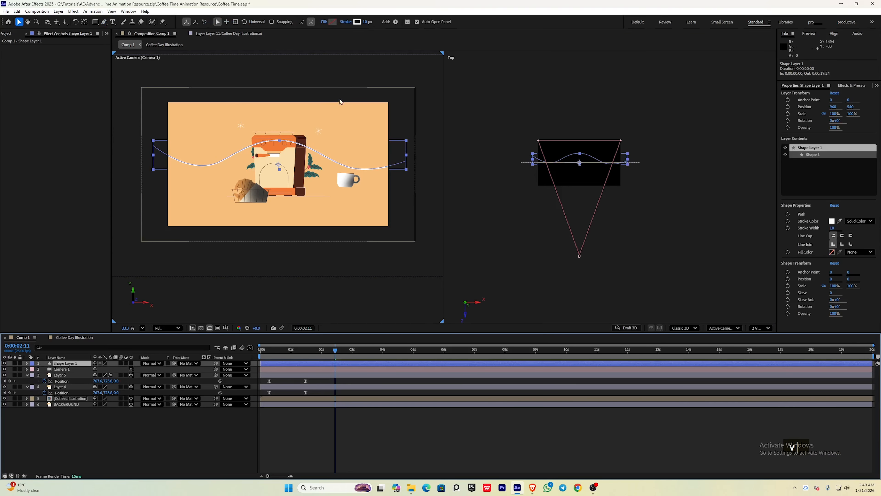
Add Trim Paths to Shape Layer 1 with Start at 23% and End at 43%
{"action": "left_click", "coordinate": [396, 21]}
{"action": "left_click", "coordinate": [436, 140]}
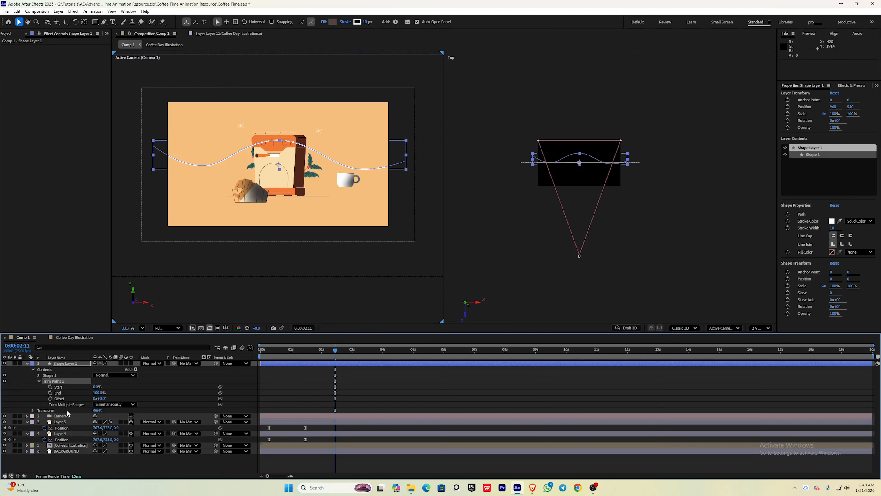
{"action": "left_click_drag", "start_coordinate": [98, 392], "coordinate": [122, 401]}
{"action": "left_click", "coordinate": [125, 395]}
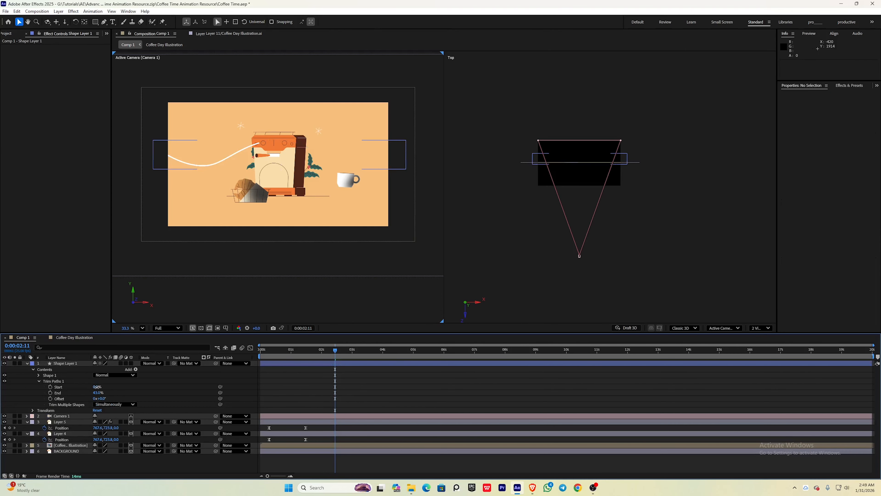
{"action": "left_click", "coordinate": [93, 386]}
{"action": "left_click_drag", "start_coordinate": [96, 386], "coordinate": [102, 386]}
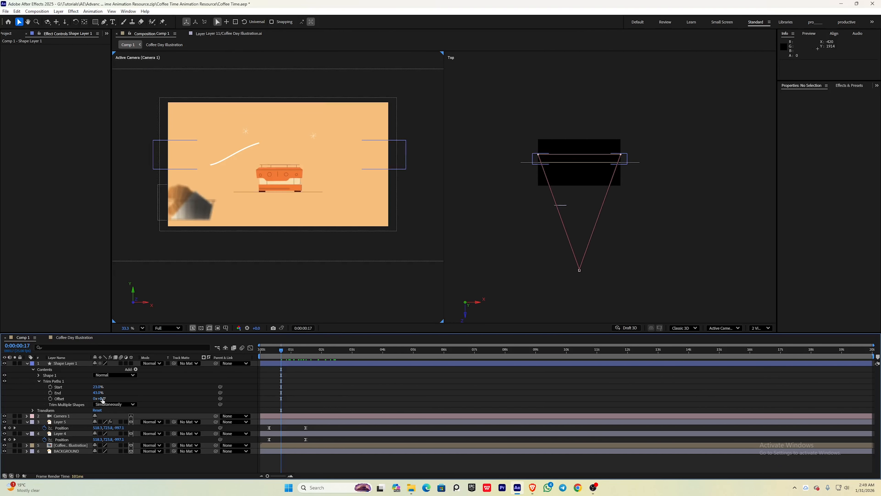
Try a negative Trim Paths Offset on the wavy line and reset it to 0°
{"action": "left_click_drag", "start_coordinate": [101, 398], "coordinate": [60, 393]}
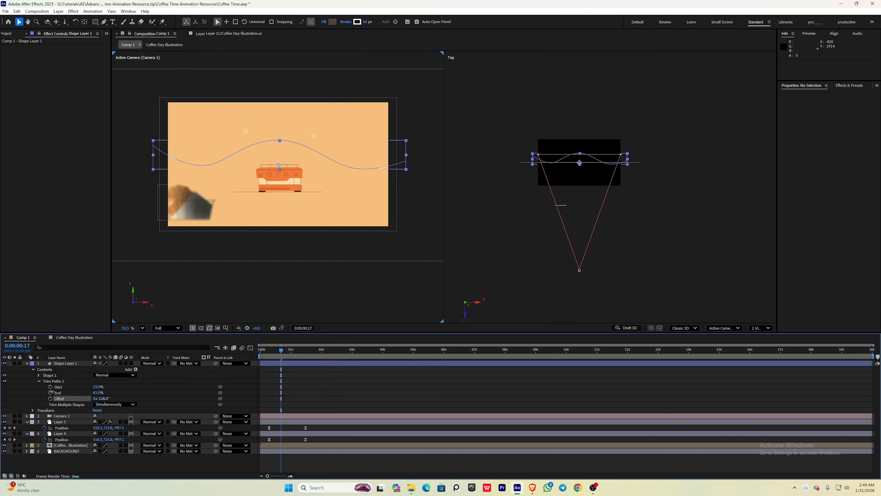
{"action": "left_click", "coordinate": [103, 398]}
{"action": "type", "text": "0"}
{"action": "key", "text": "Return"}
Extend the wavy path's end points farther outside the frame on both sides
{"action": "key", "text": "g"}
{"action": "middle_click", "coordinate": [211, 163]}
{"action": "key", "text": "g"}
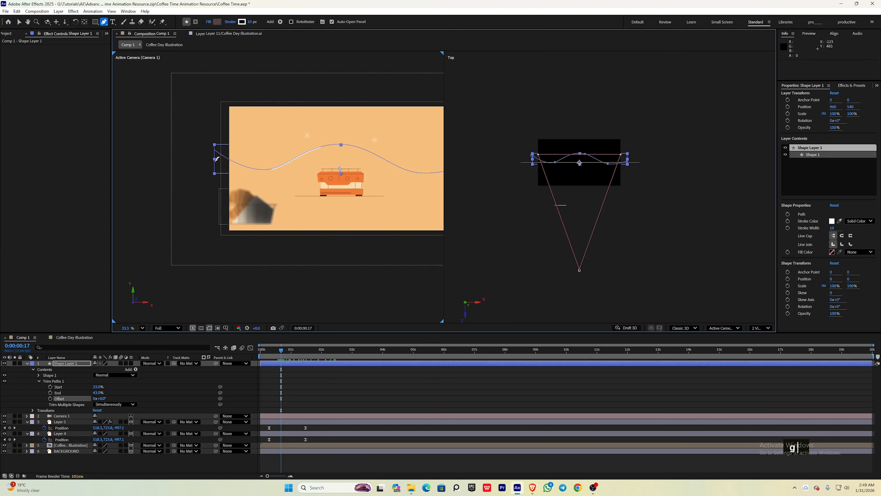
{"action": "key", "text": "g"}
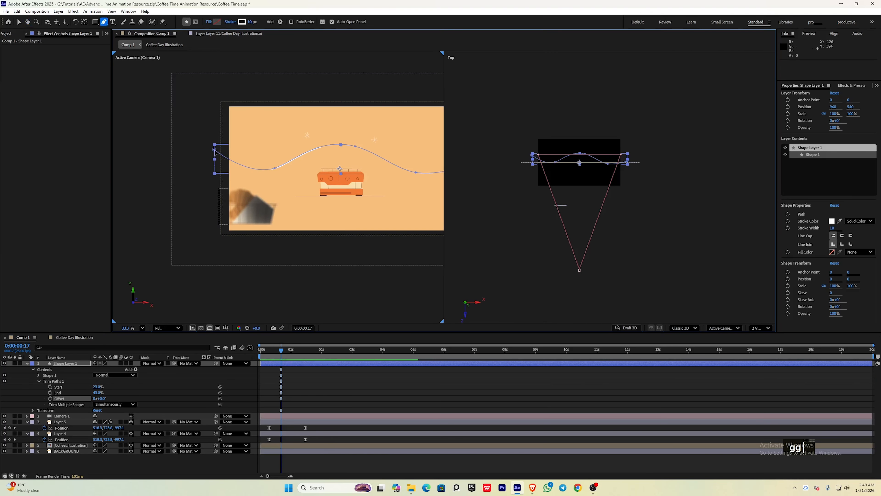
{"action": "left_click_drag", "start_coordinate": [214, 151], "coordinate": [187, 138]}
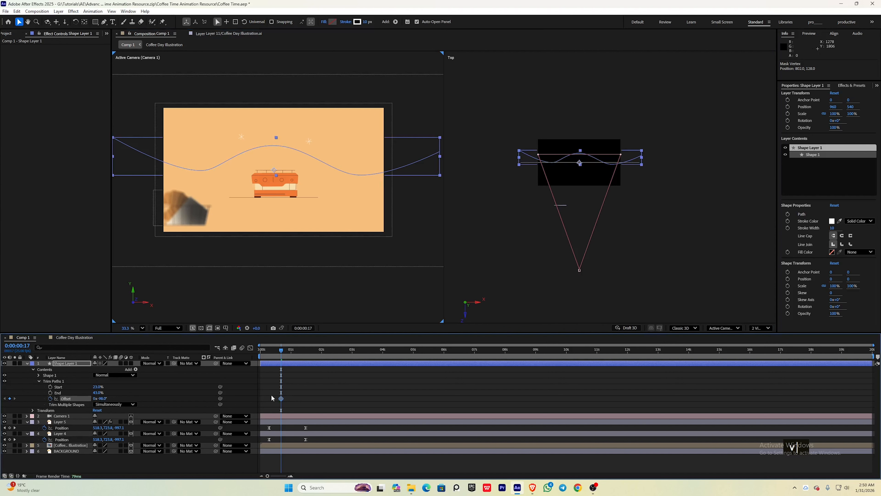
Animate the Trim Paths Offset from a keyframe at 0:00:00:05 to 240° shortly before 0:00:01:21
{"action": "left_click_drag", "start_coordinate": [280, 398], "coordinate": [274, 398]}
{"action": "left_click_drag", "start_coordinate": [273, 398], "coordinate": [267, 398]}
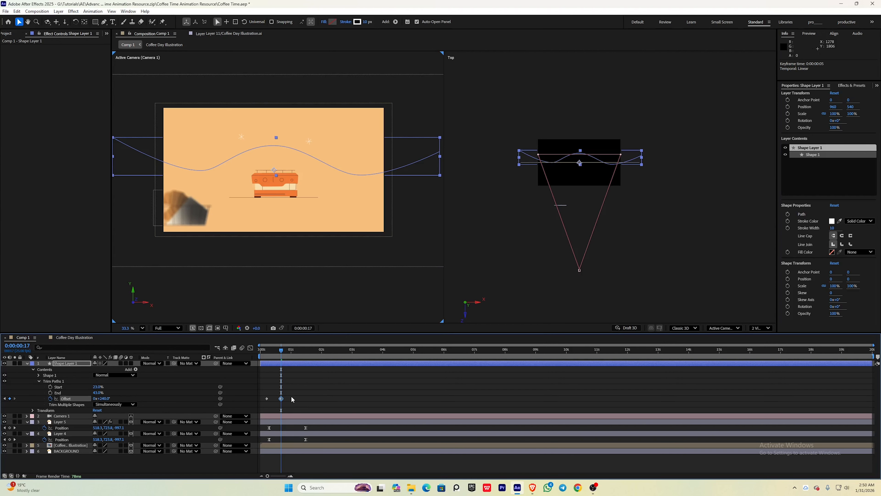
{"action": "key", "text": "v"}
{"action": "key", "text": "u"}
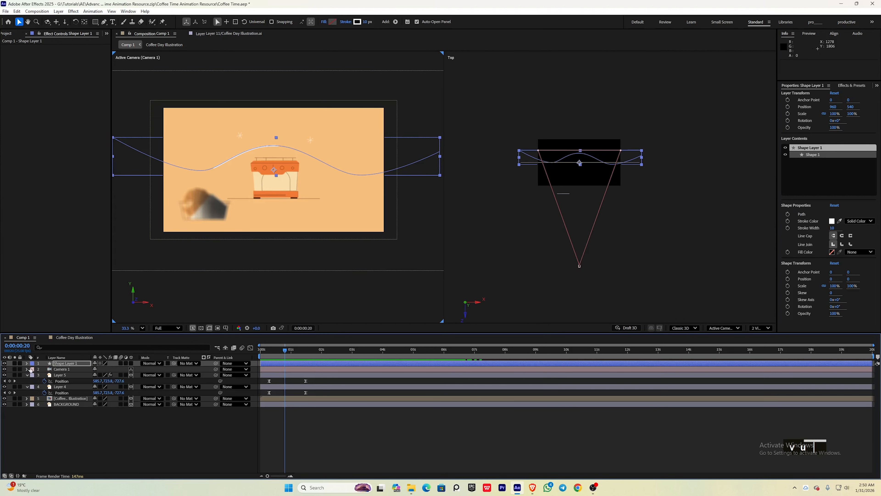
Taper the wavy line's stroke with a Start Length of about 26% and an End Length of about 16%
{"action": "left_click", "coordinate": [26, 363]}
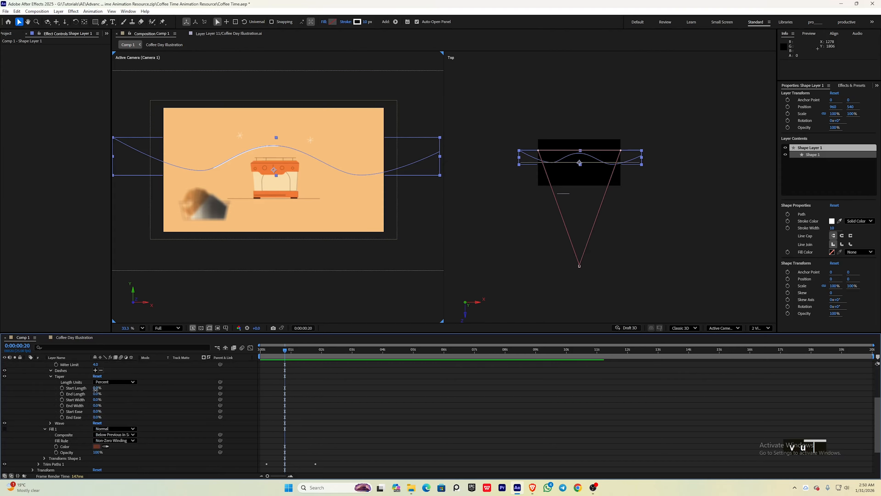
{"action": "left_click_drag", "start_coordinate": [95, 388], "coordinate": [104, 389]}
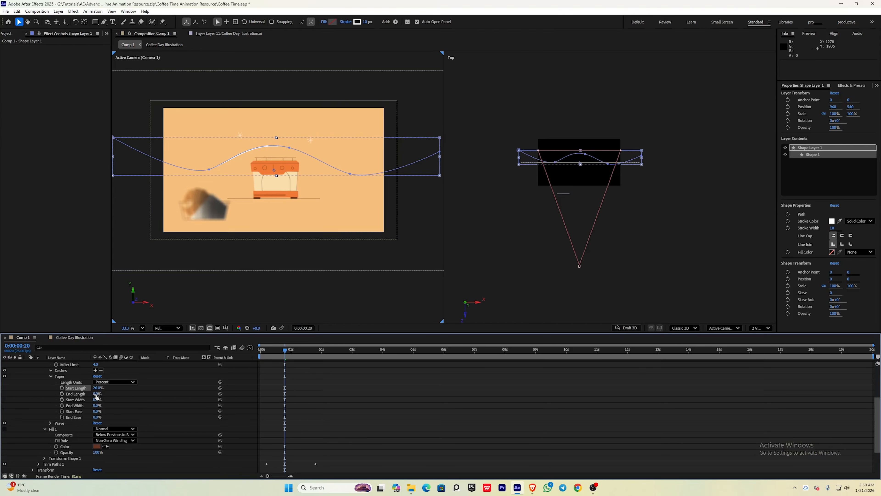
{"action": "left_click_drag", "start_coordinate": [97, 394], "coordinate": [103, 394]}
{"action": "left_click", "coordinate": [199, 388]}
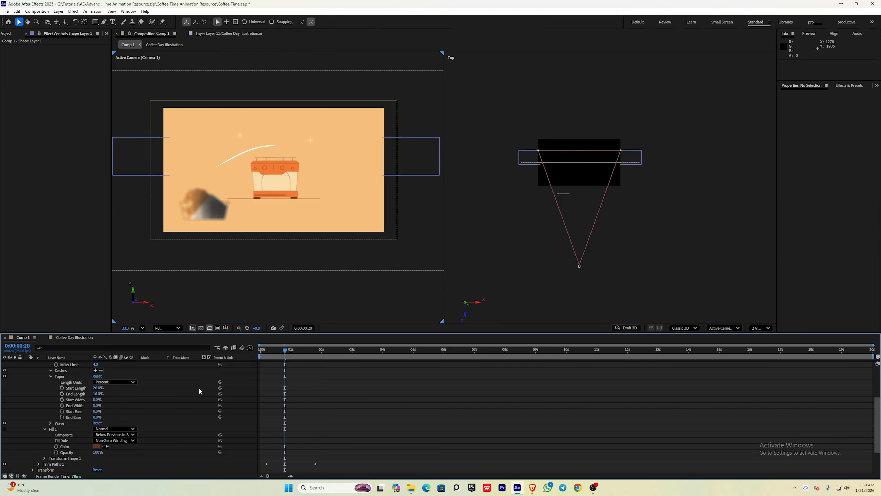
{"action": "scroll", "coordinate": [185, 397], "scroll_direction": "up", "scroll_amount": 3}
{"action": "key", "text": "u"}
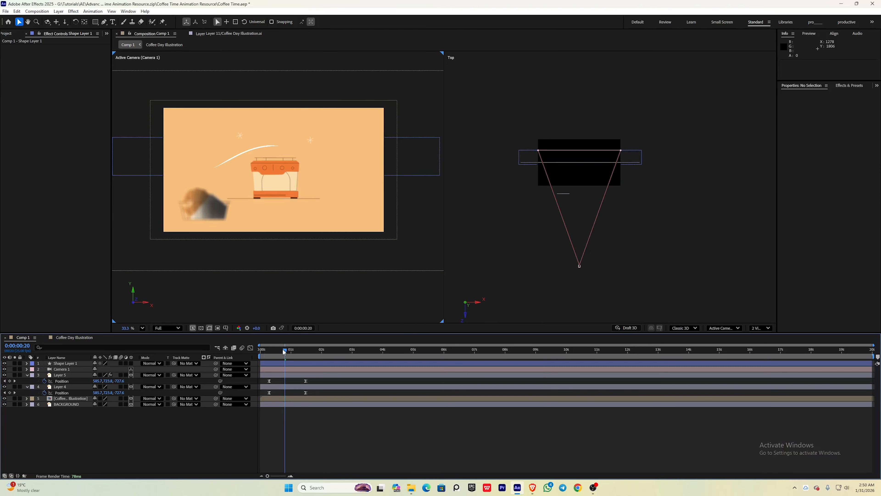
Duplicate Shape Layer 1 and shift the copy in time so it starts at 0:00:00:11
{"action": "left_click_drag", "start_coordinate": [284, 349], "coordinate": [317, 349]}
{"action": "left_click", "coordinate": [315, 363]}
{"action": "key", "text": "u"}
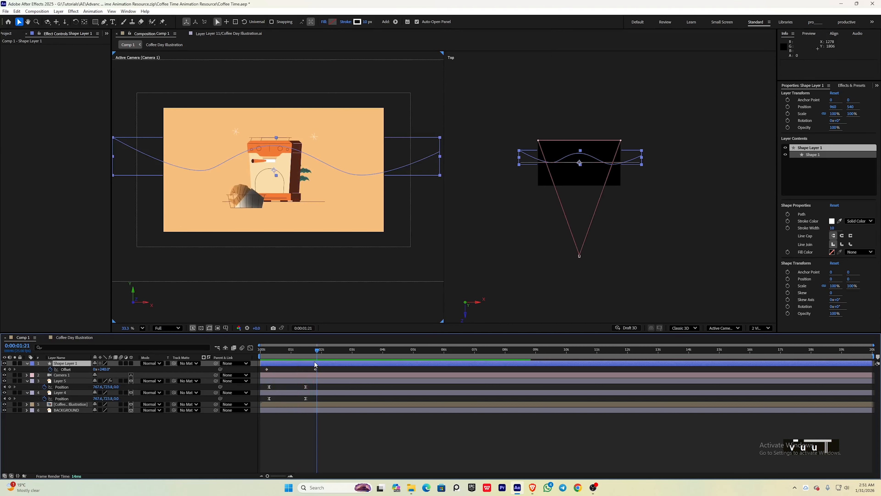
{"action": "key", "text": "ctrl+d"}
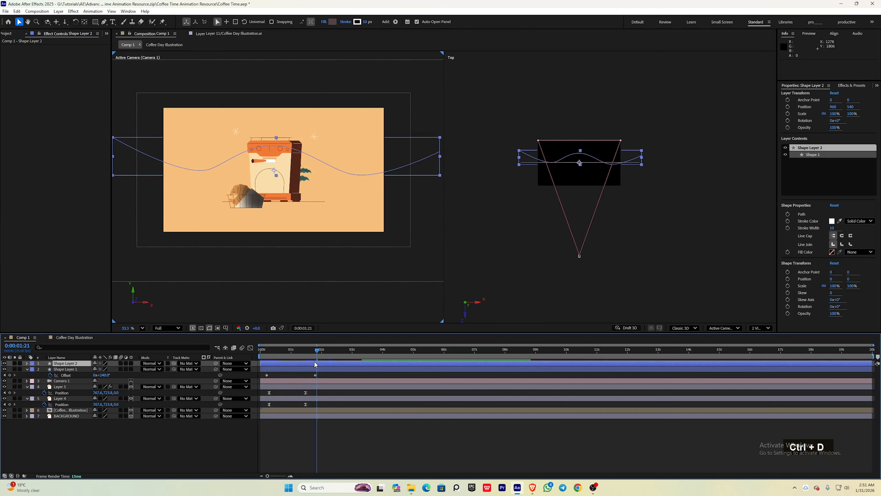
{"action": "left_click_drag", "start_coordinate": [315, 364], "coordinate": [329, 364]}
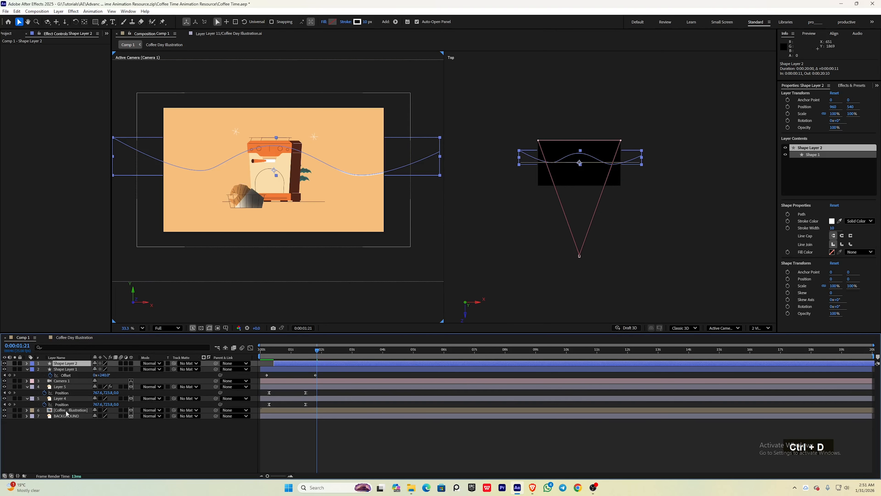
Lower Shape Layer 2 to a Y position of 717 and rotate it to -11°
{"action": "key", "text": "p"}
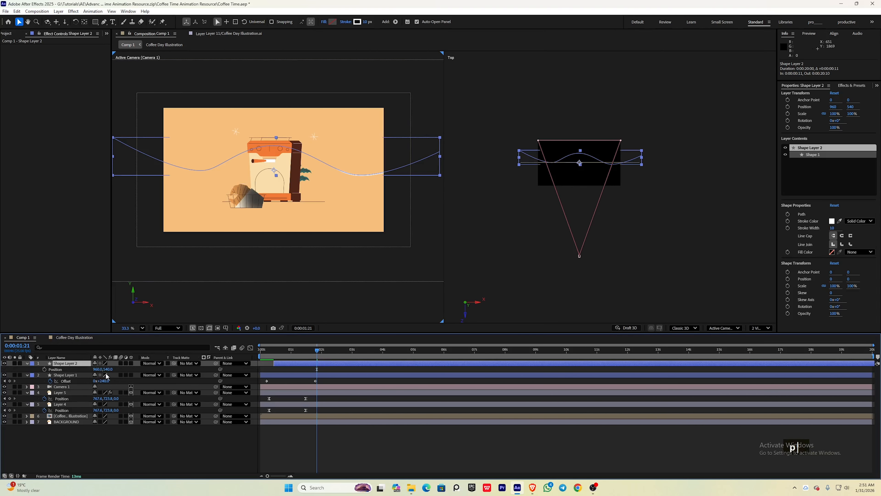
{"action": "mouse_move", "coordinate": [106, 369]}
{"action": "left_mouse_down"}
{"action": "mouse_move", "coordinate": [114, 369]}
{"action": "mouse_move", "coordinate": [95, 368]}
{"action": "left_mouse_up"}
{"action": "key", "text": "r"}
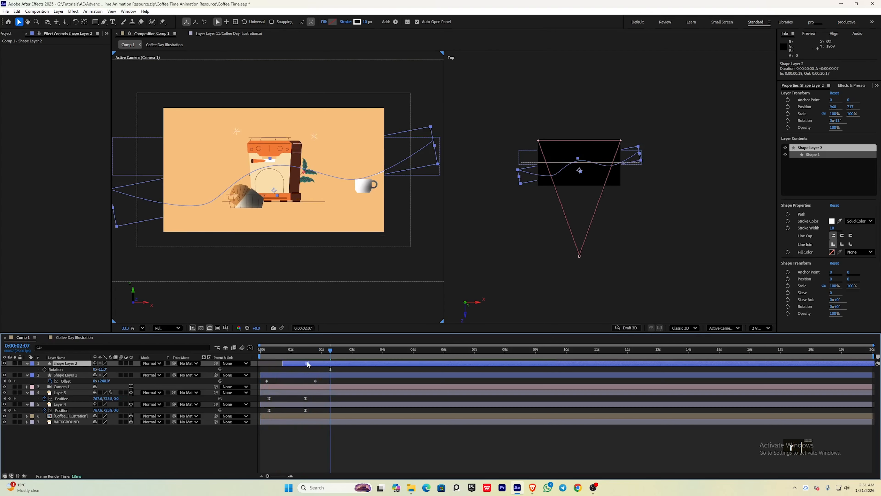
Duplicate Shape Layer 2, flip the copy horizontally, and adjust it to 118% scale and 18° rotation
{"action": "key", "text": "ctrl+d"}
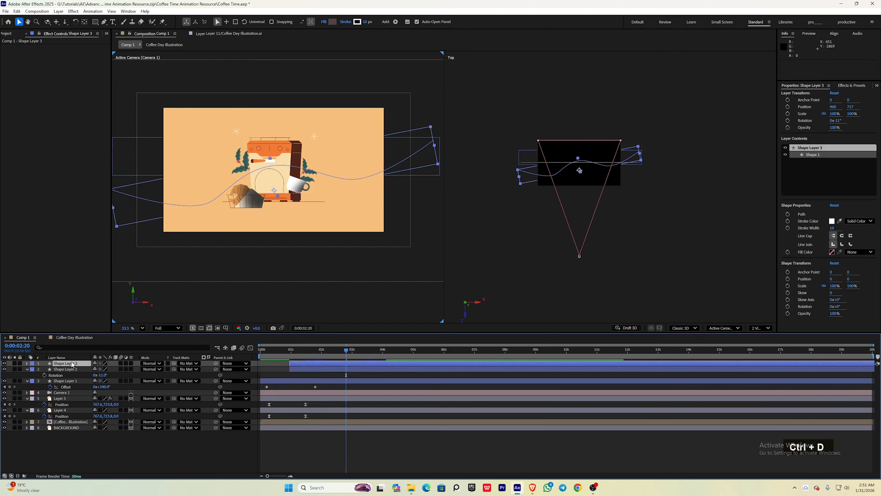
{"action": "right_click", "coordinate": [72, 363]}
{"action": "mouse_move", "coordinate": [114, 187]}
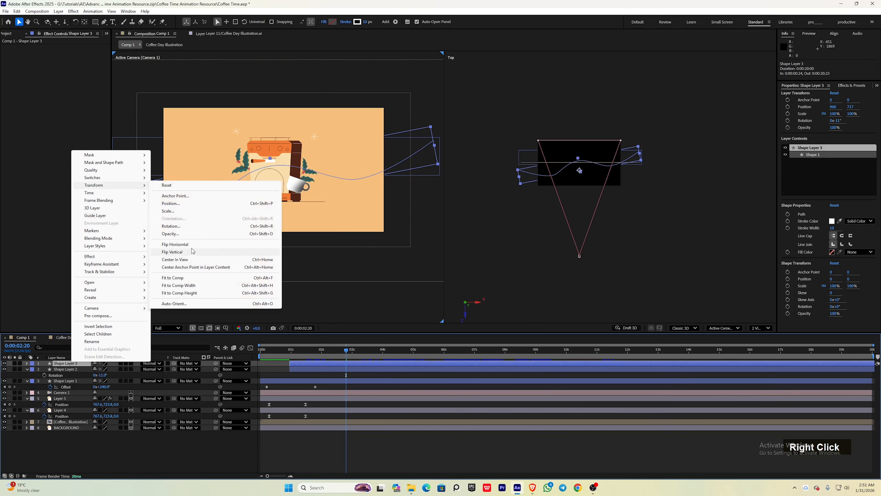
{"action": "left_click", "coordinate": [170, 244]}
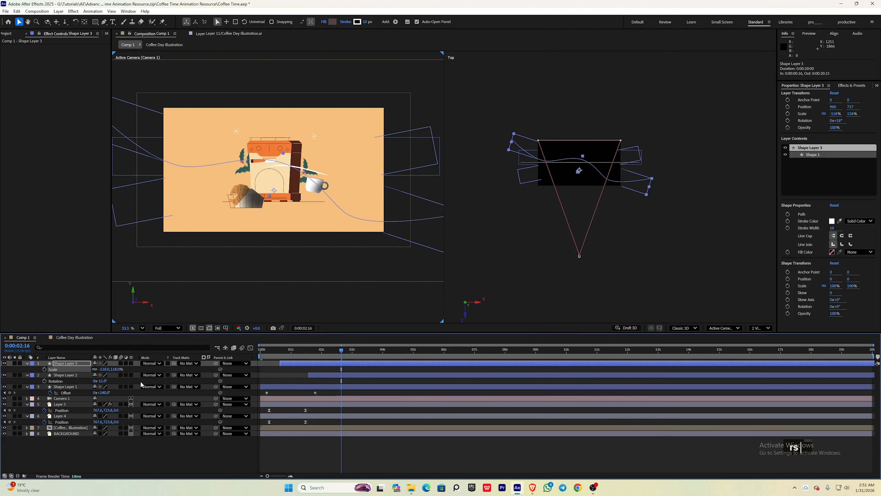
Move the three wavy line layers below the coffee illustration and above BACKGROUND
{"action": "left_click", "coordinate": [66, 386], "text": "shift"}
{"action": "left_click_drag", "start_coordinate": [66, 386], "coordinate": [77, 434]}
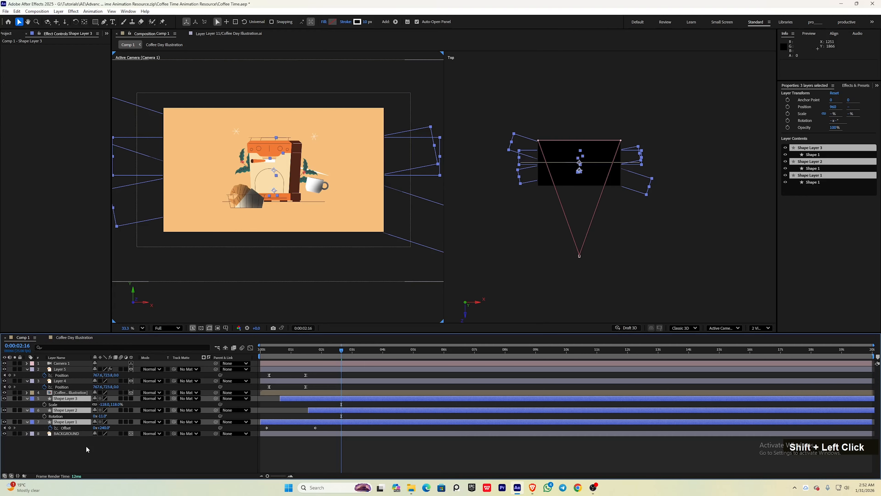
Create an adjustment layer on top of the composition and apply the Noise effect to it
{"action": "right_click", "coordinate": [208, 375]}
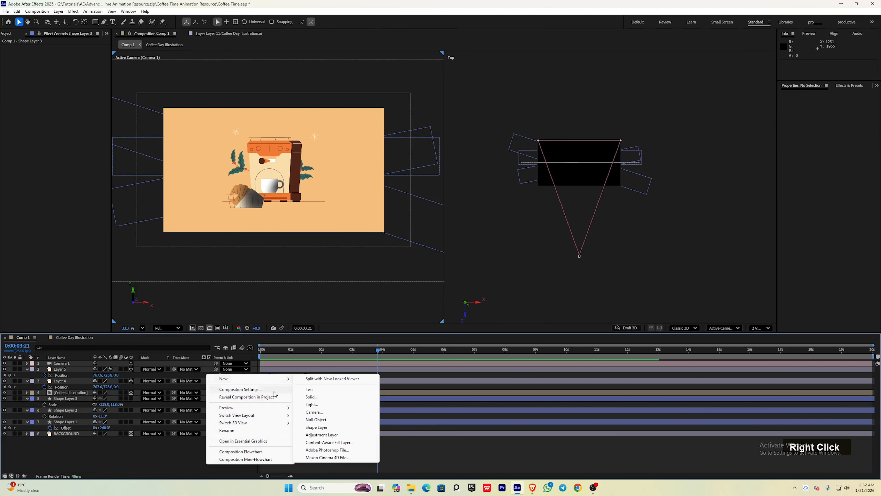
{"action": "left_click", "coordinate": [321, 434]}
{"action": "key", "text": "ctrl+space"}
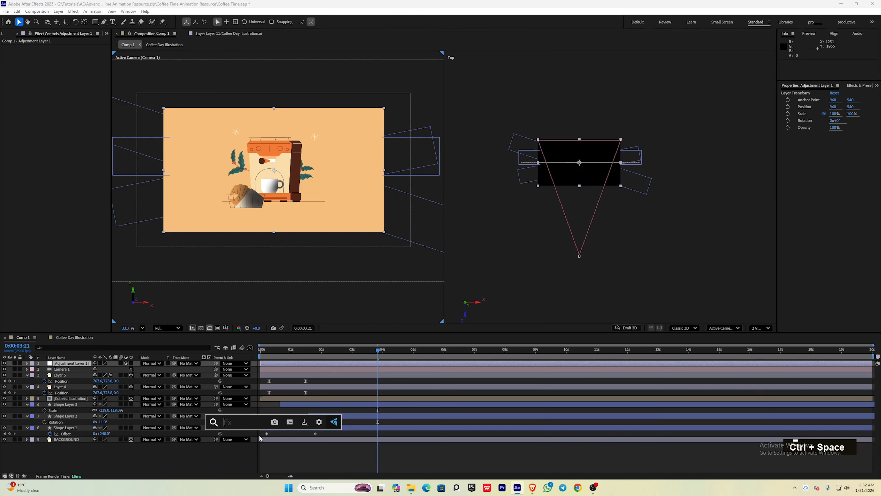
{"action": "type", "text": "noise"}
{"action": "key", "text": "Return"}
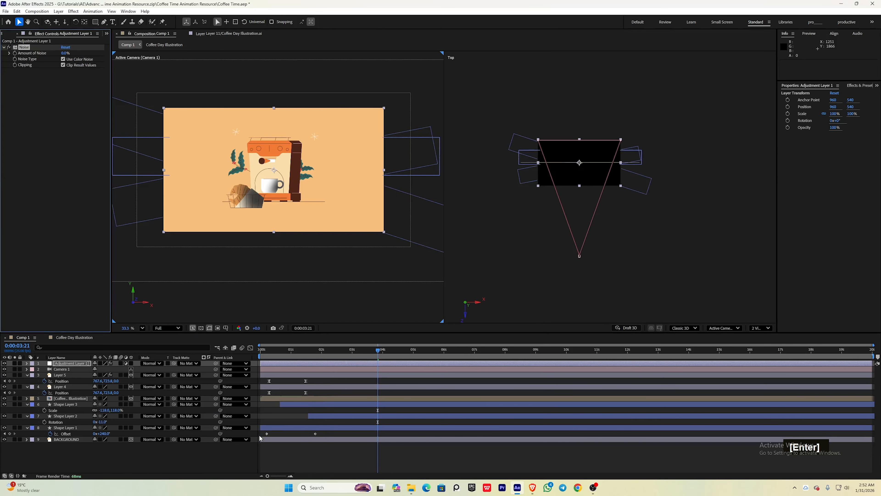
Set the Amount of Noise to 12% and preview the animation
{"action": "left_click", "coordinate": [67, 53]}
{"action": "type", "text": "1"}
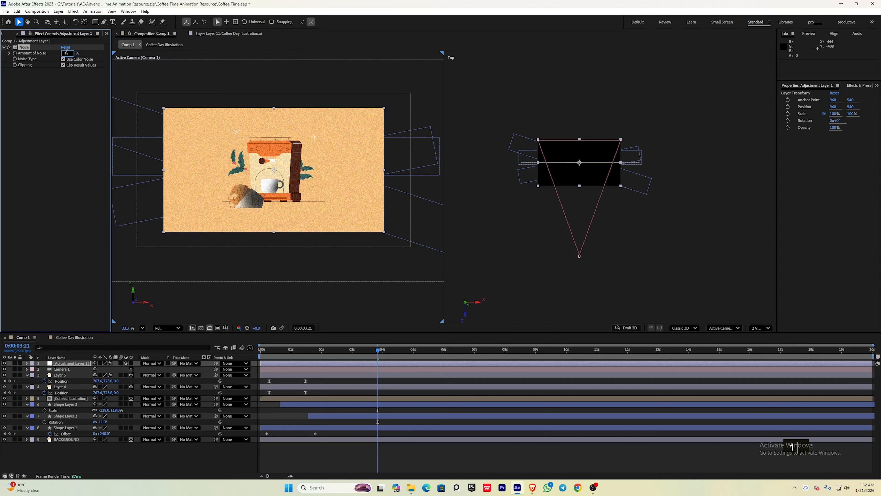
{"action": "type", "text": "2"}
{"action": "key", "text": "Return"}
{"action": "key", "text": "space"}
{"action": "key", "text": "space"}
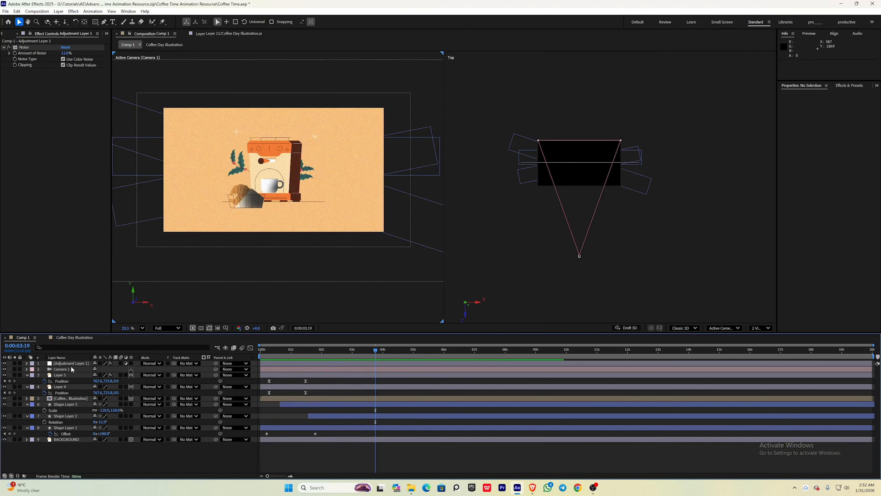
Apply the CC Vignette effect to the adjustment layer
{"action": "key", "text": "ctrl+space"}
{"action": "type", "text": "v"}
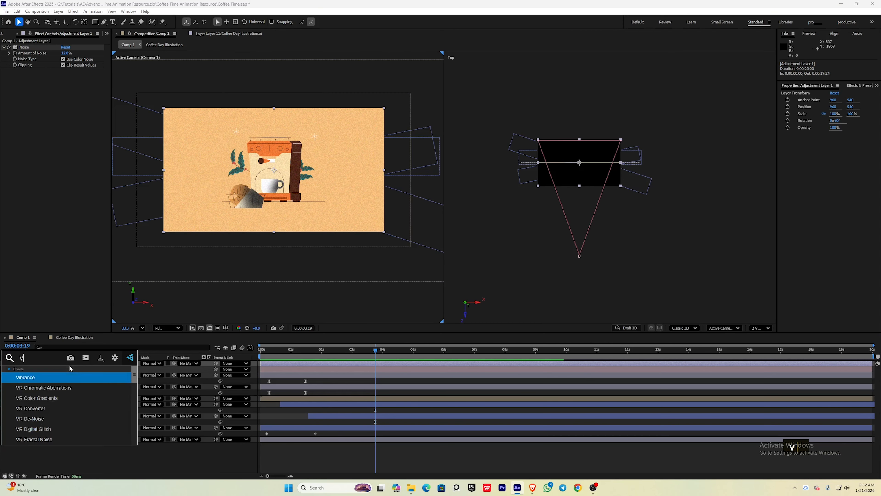
{"action": "type", "text": "ig"}
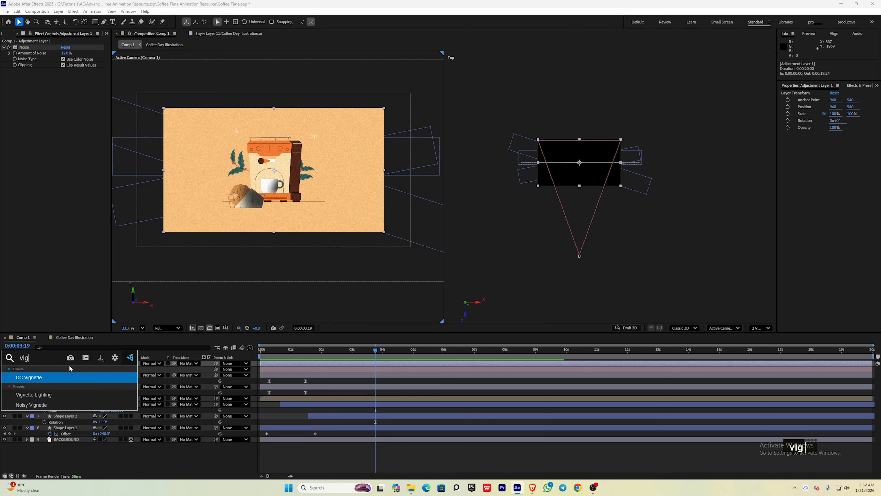
{"action": "key", "text": "Return"}
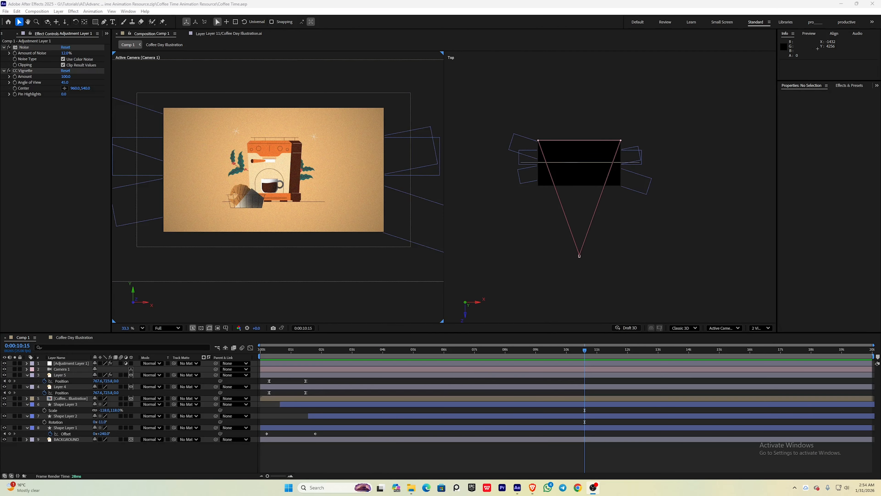